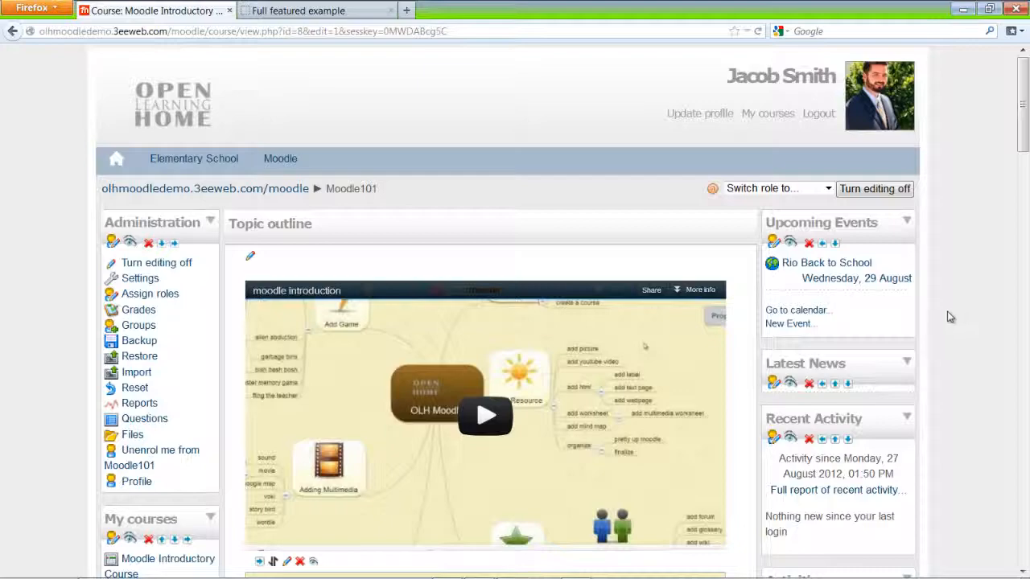
- Scroll through the MindMeister Navigation map to show its anchor, link and css code branches
{"action": "scroll", "coordinate": [947, 316], "scroll_direction": "down", "scroll_amount": 10}
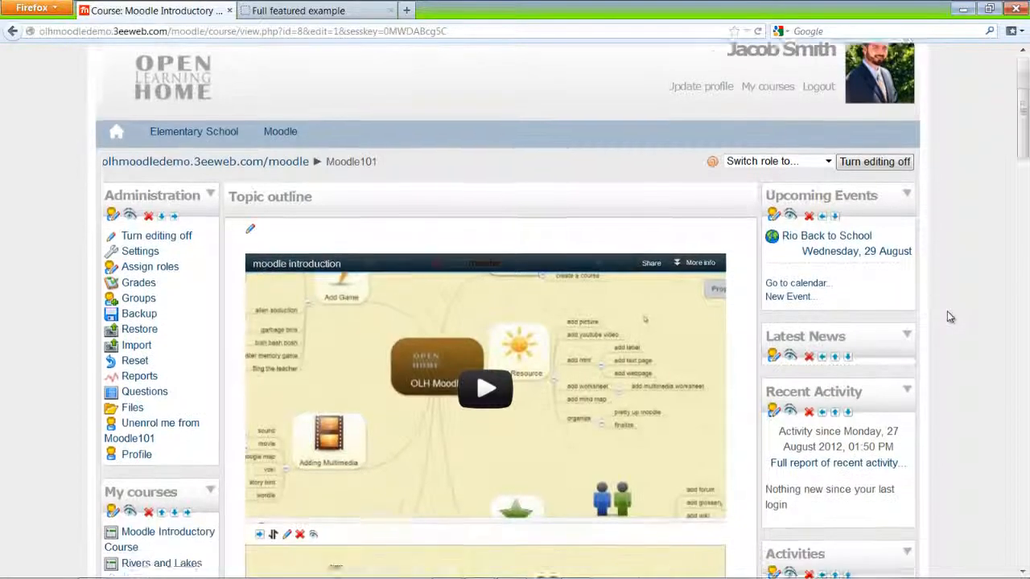
{"action": "scroll", "coordinate": [947, 316], "scroll_direction": "down", "scroll_amount": 20}
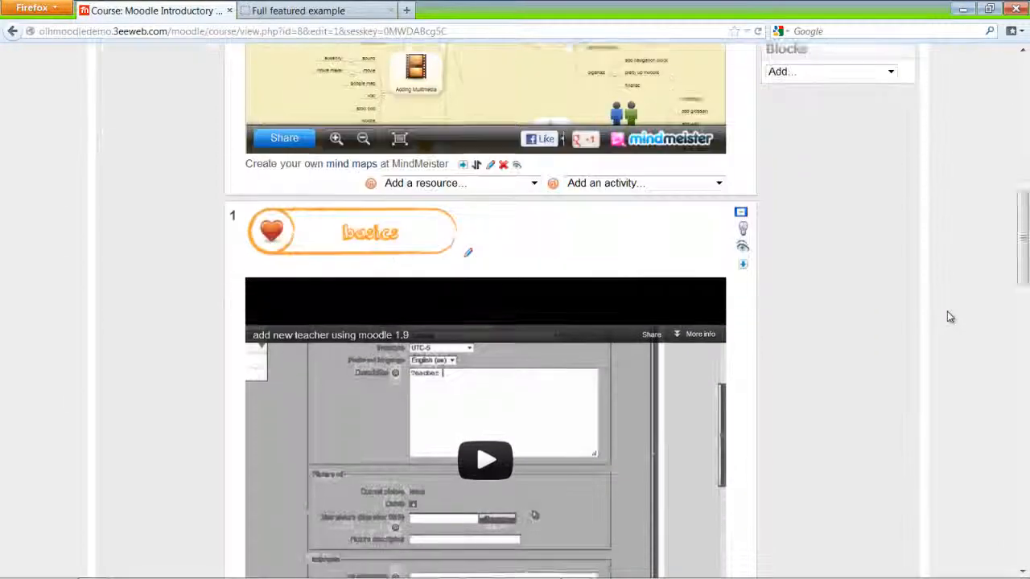
{"action": "scroll", "coordinate": [949, 316], "scroll_direction": "down", "scroll_amount": 15}
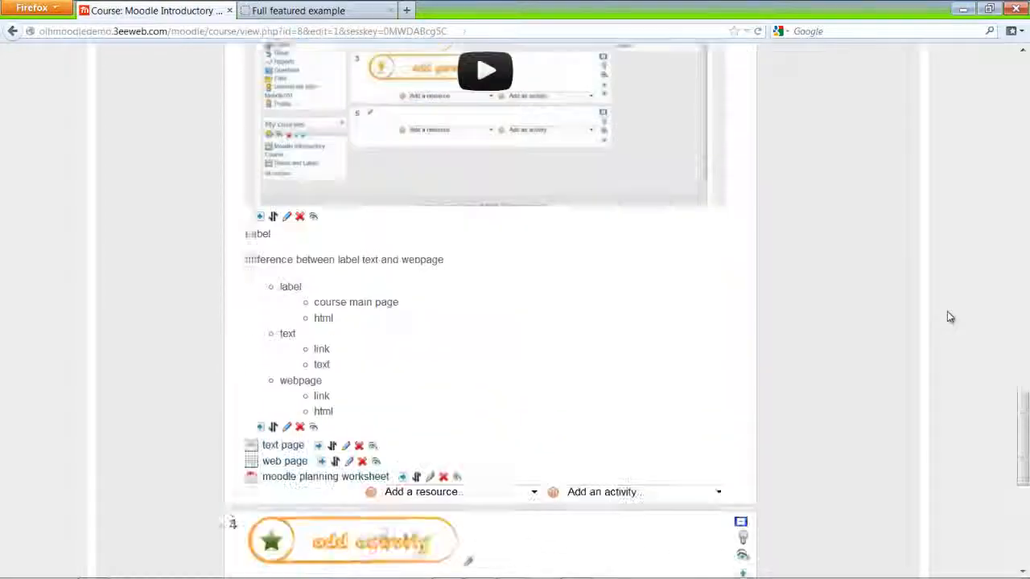
{"action": "scroll", "coordinate": [950, 316], "scroll_direction": "up", "scroll_amount": 20}
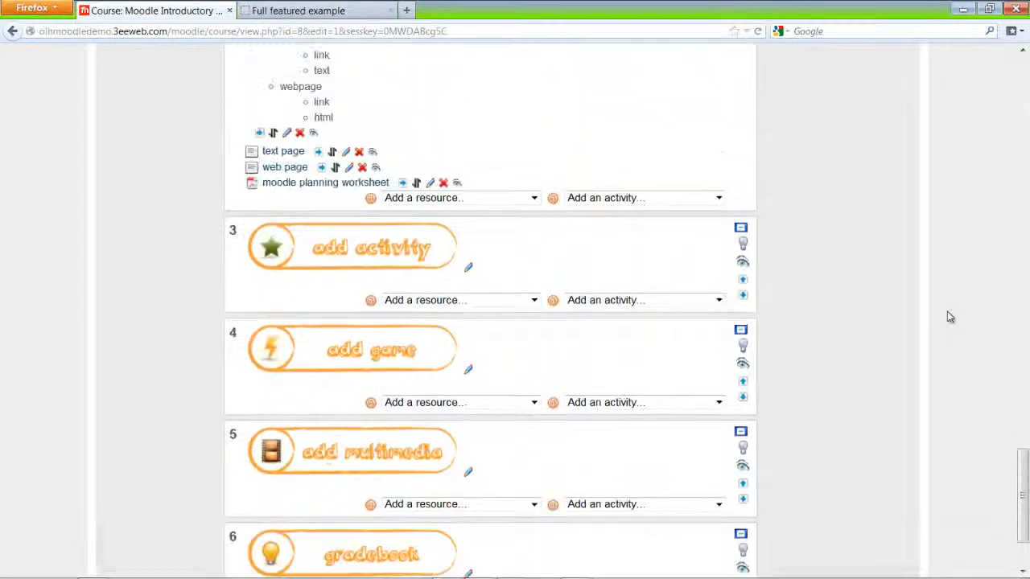
{"action": "scroll", "coordinate": [949, 316], "scroll_direction": "up", "scroll_amount": 5}
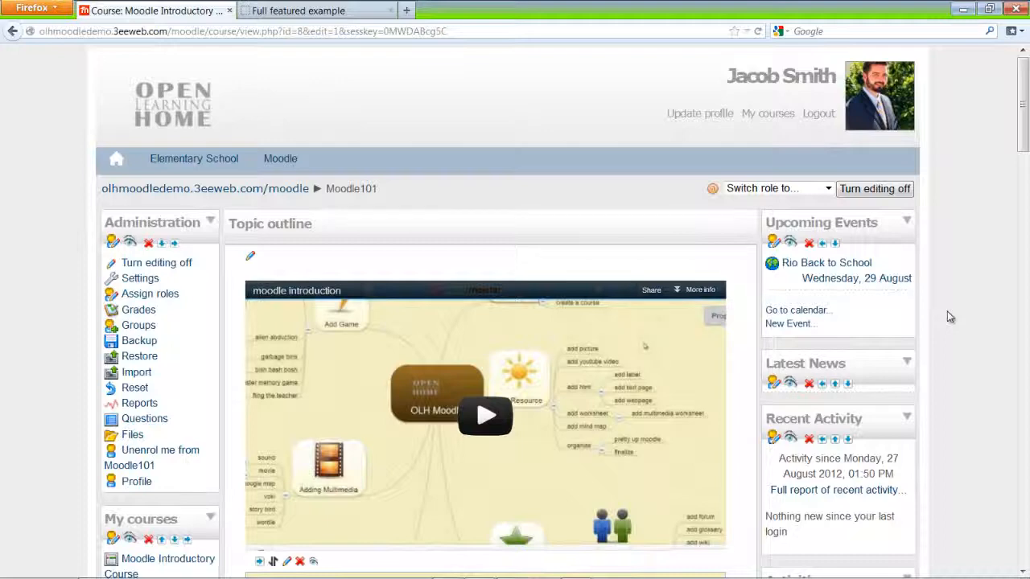
{"action": "scroll", "coordinate": [947, 317], "scroll_direction": "down", "scroll_amount": 4}
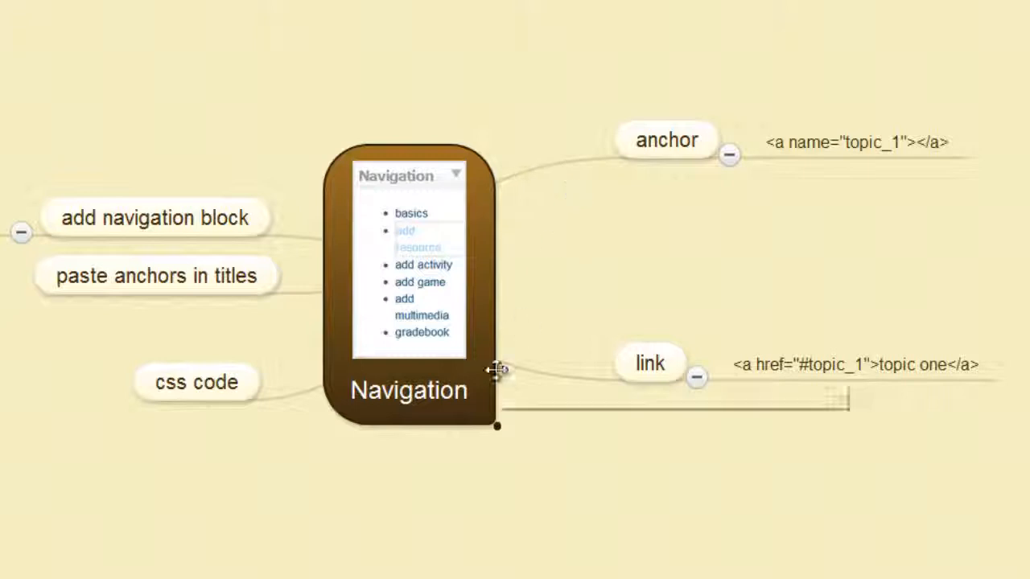
{"action": "mouse_move", "coordinate": [455, 219]}
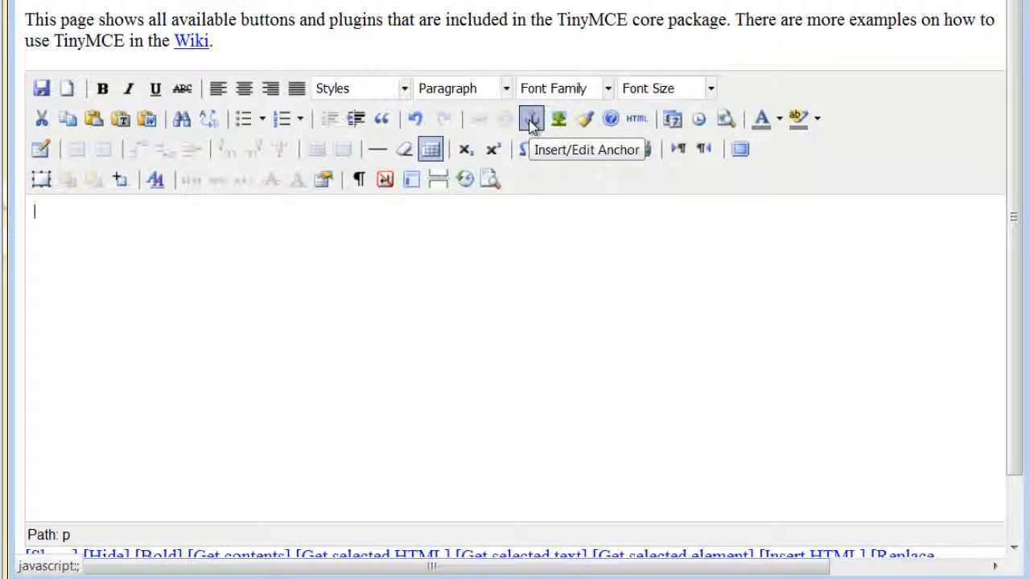
- Insert a 'basics' anchor followed by the text basics, then start a new line
{"action": "left_click", "coordinate": [530, 121]}
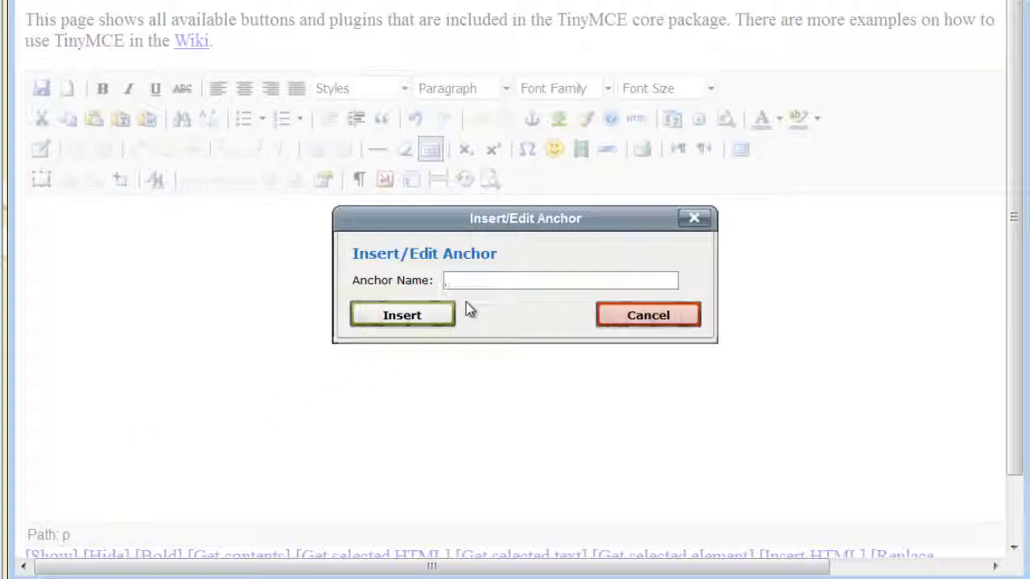
{"action": "type", "text": "b"}
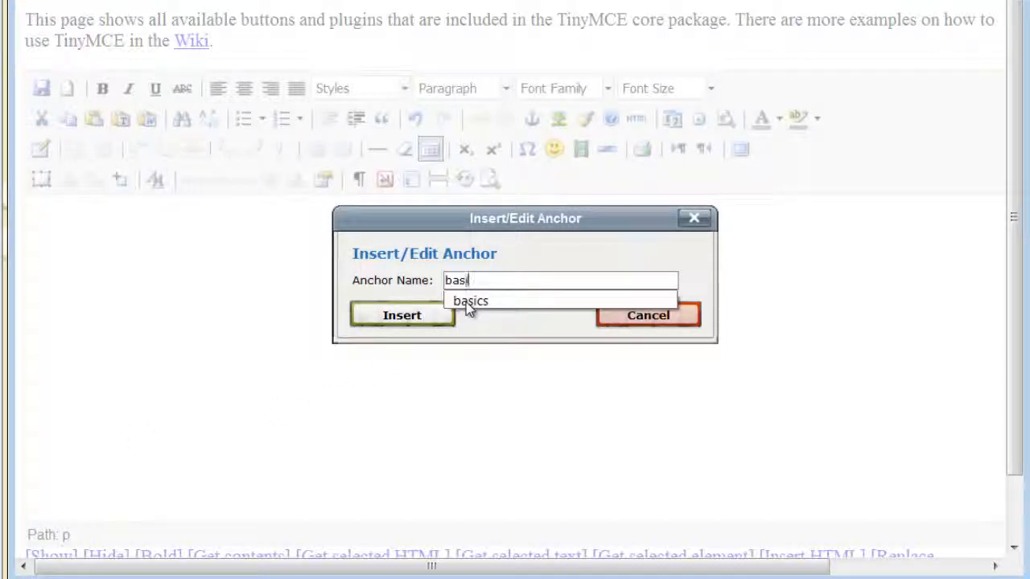
{"action": "type", "text": "asics"}
{"action": "left_click", "coordinate": [427, 317]}
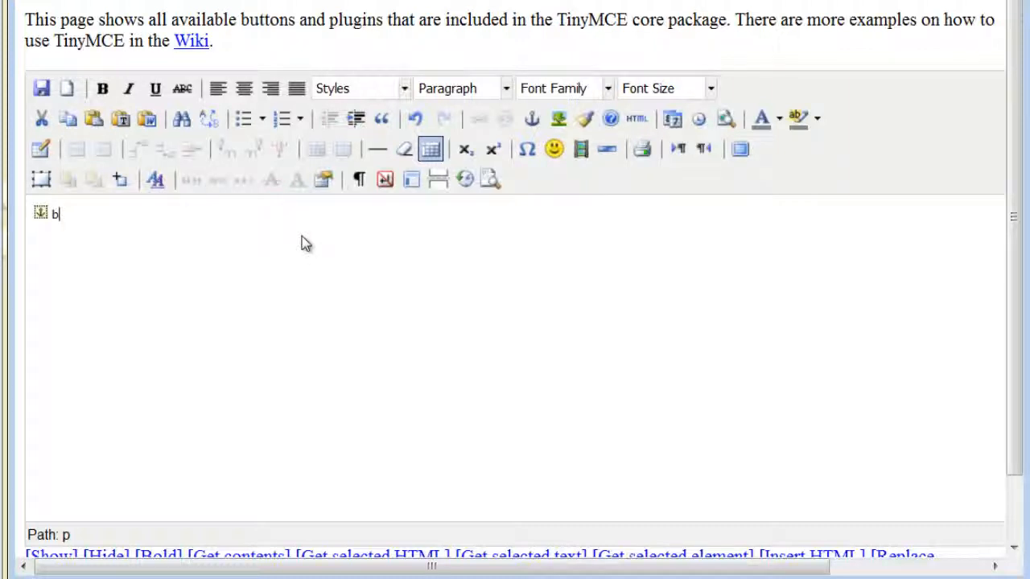
{"action": "type", "text": "basics"}
{"action": "key", "text": "Return"}
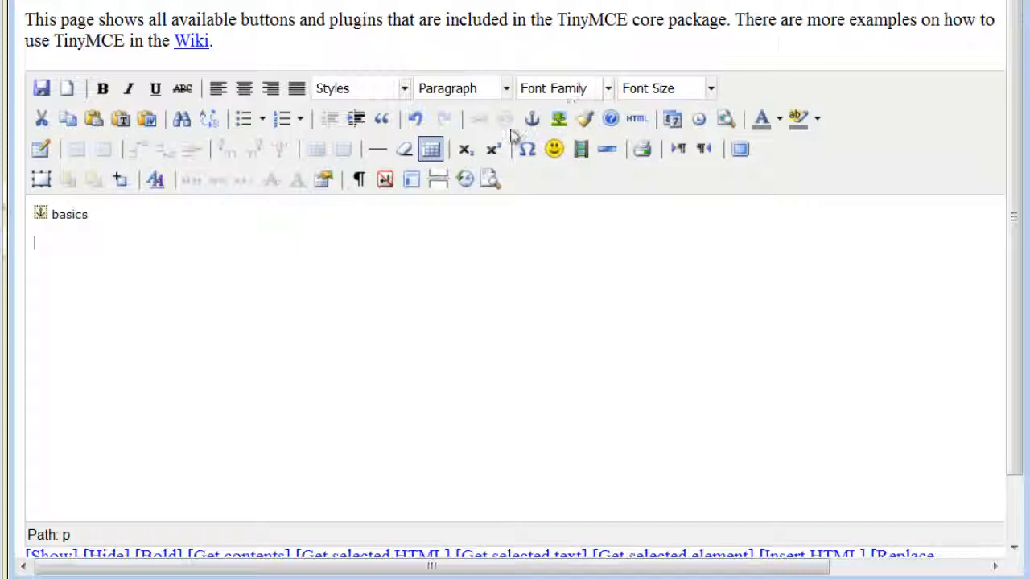
- Add 'resource' and 'activity' anchors on separate lines, each followed by its name
{"action": "left_click", "coordinate": [529, 118]}
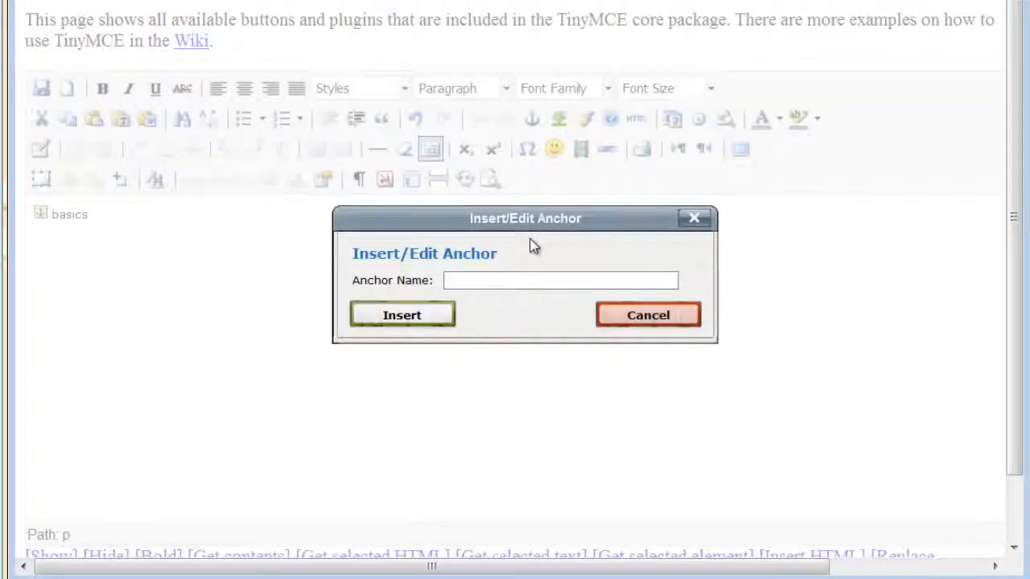
{"action": "type", "text": "re"}
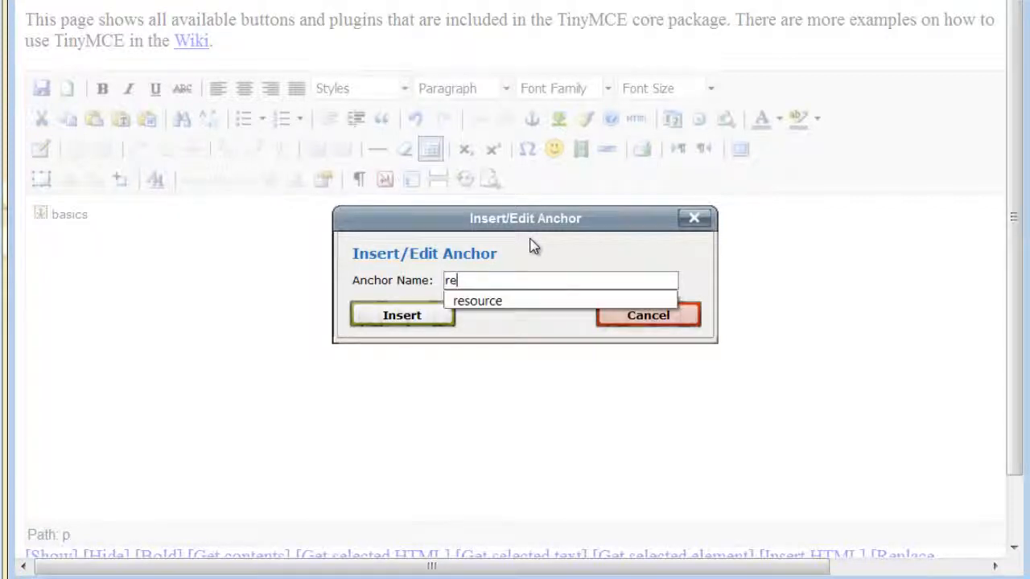
{"action": "type", "text": "source"}
{"action": "key", "text": "Return"}
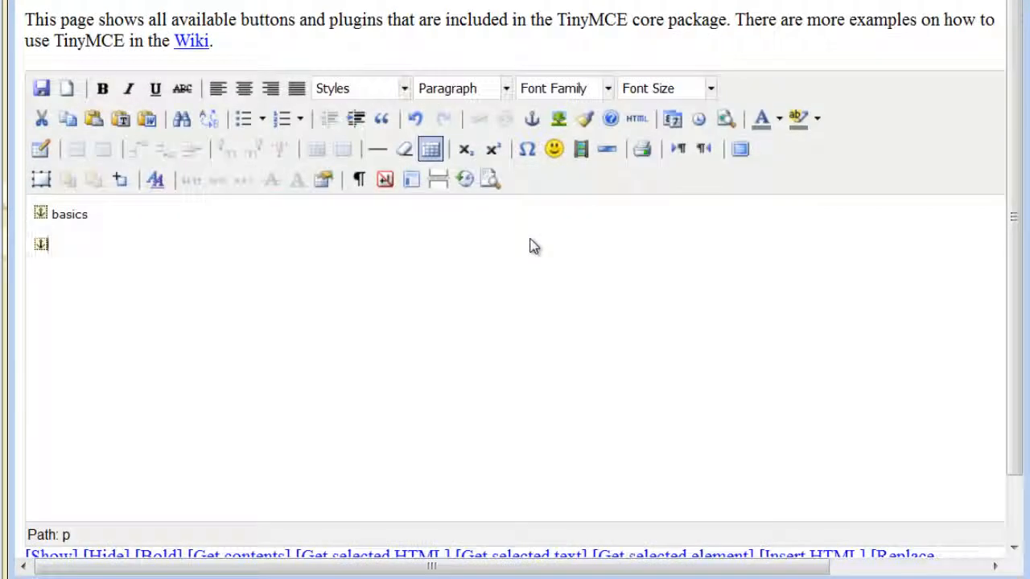
{"action": "type", "text": "resource"}
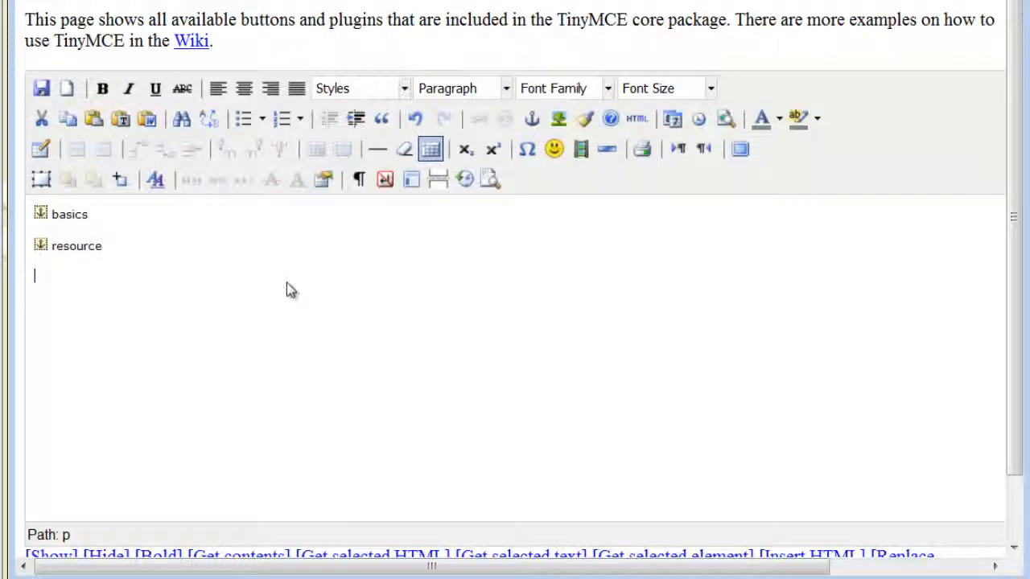
{"action": "key", "text": "Return"}
{"action": "left_click", "coordinate": [532, 118]}
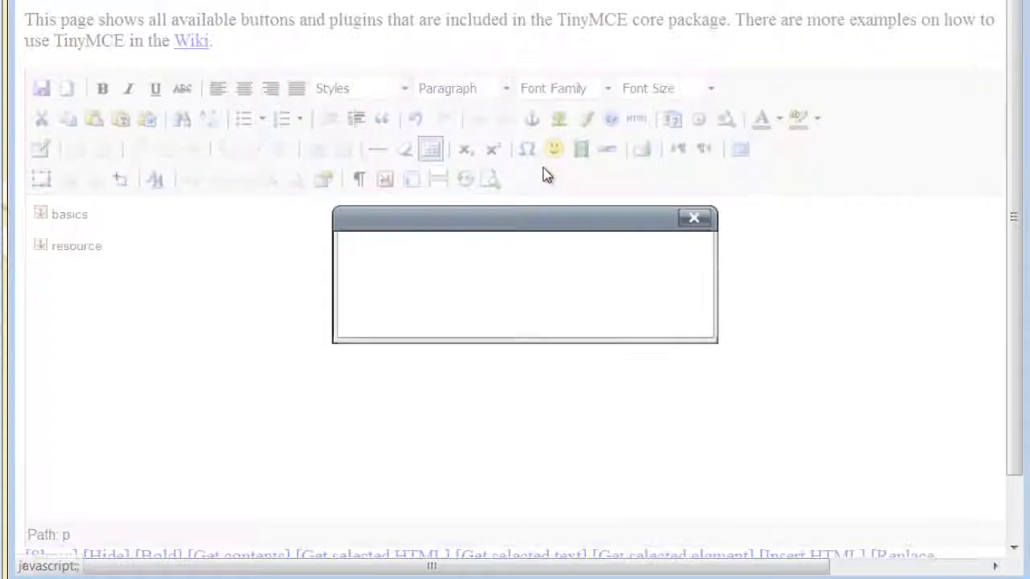
{"action": "type", "text": "a"}
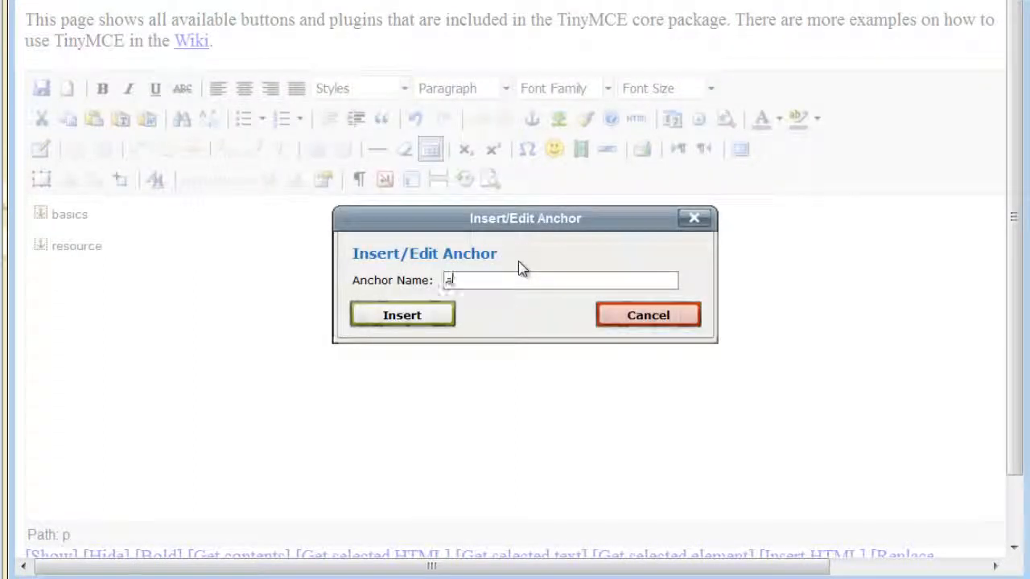
{"action": "type", "text": "ctivity"}
{"action": "key", "text": "Return"}
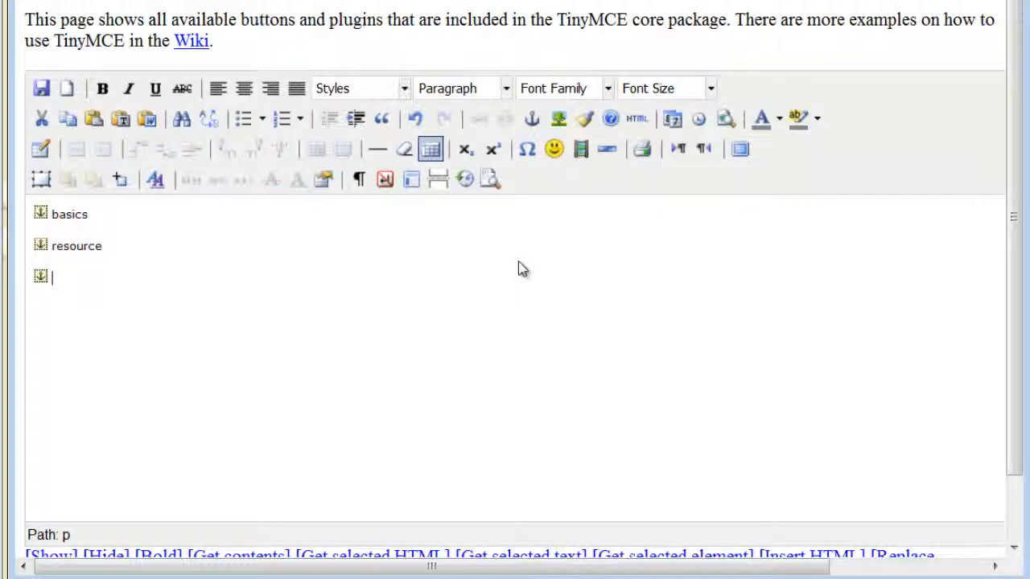
{"action": "type", "text": "activity"}
- Add 'game' and 'multimedia' anchors on separate lines, each followed by its name
{"action": "left_click", "coordinate": [531, 118]}
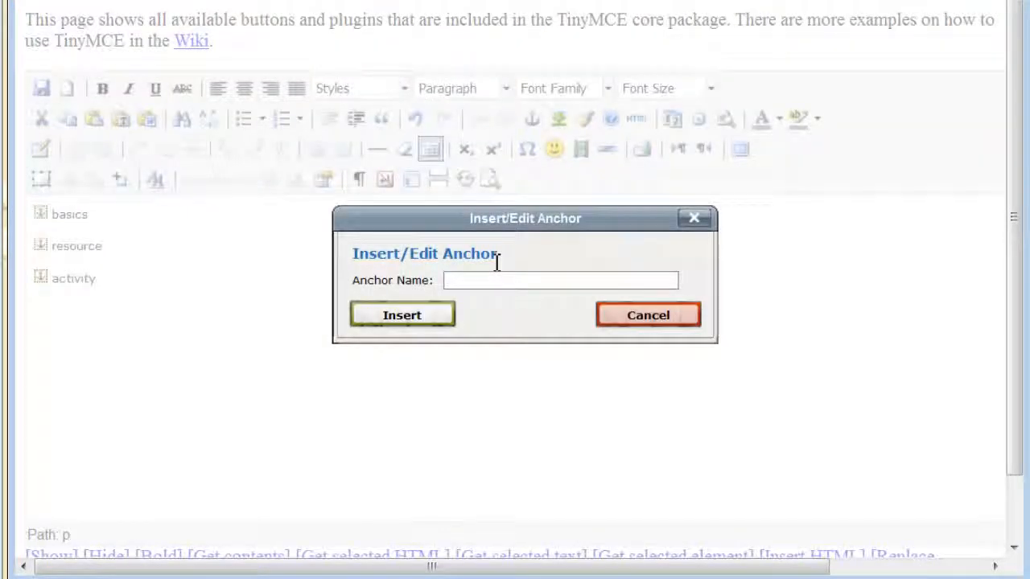
{"action": "type", "text": "game"}
{"action": "left_click", "coordinate": [448, 320]}
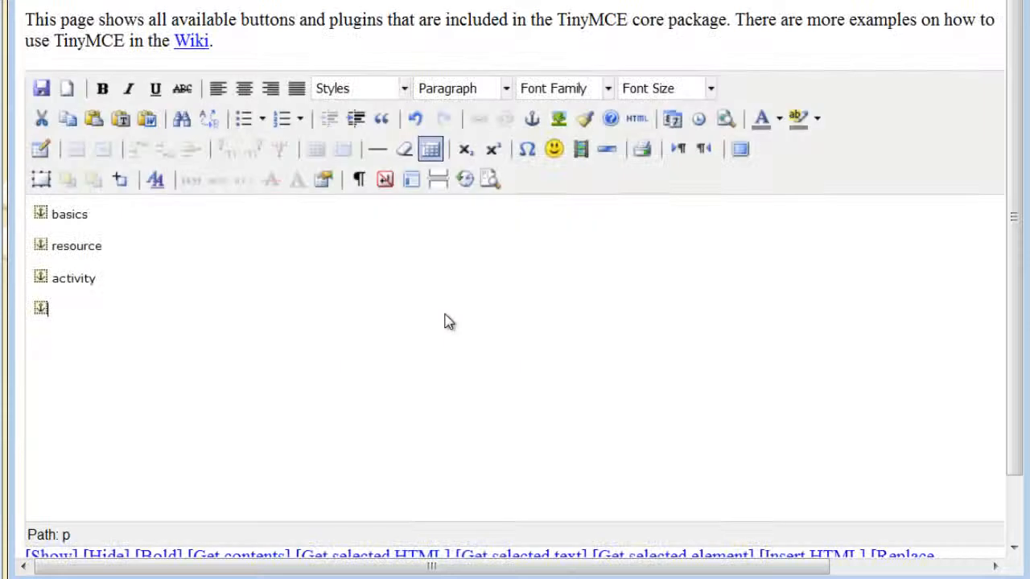
{"action": "type", "text": "game"}
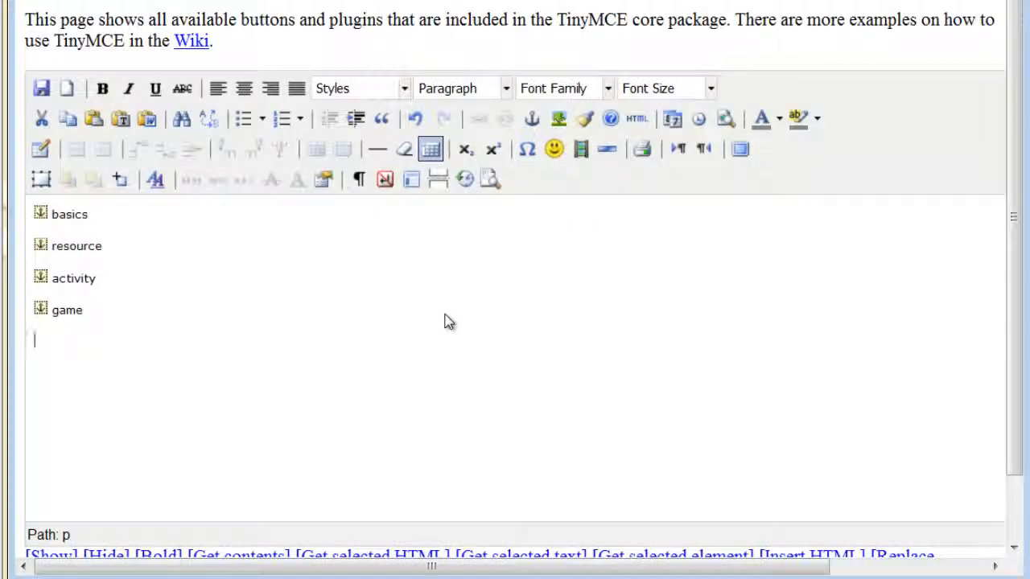
{"action": "left_click", "coordinate": [532, 118]}
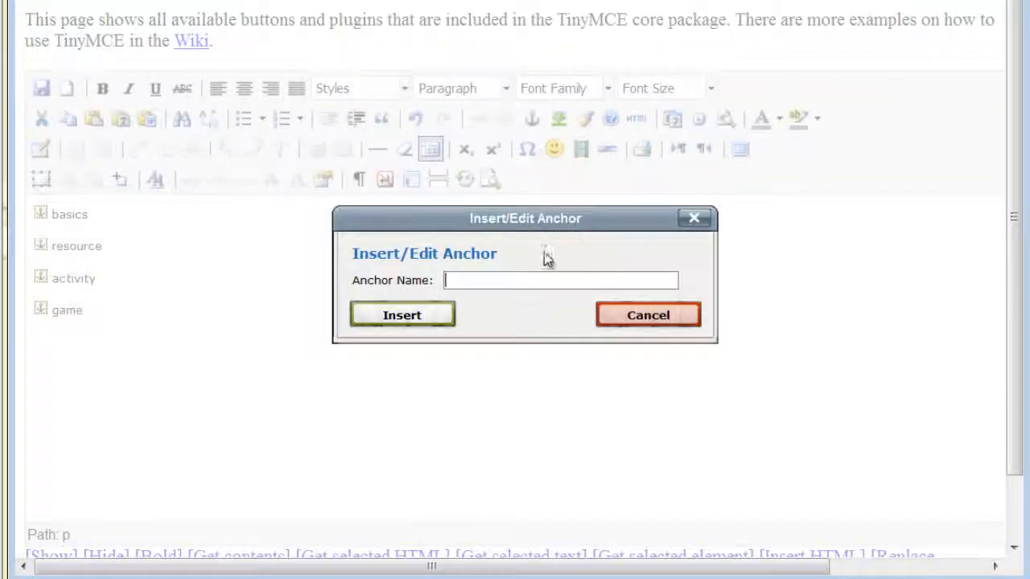
{"action": "type", "text": "multimedia"}
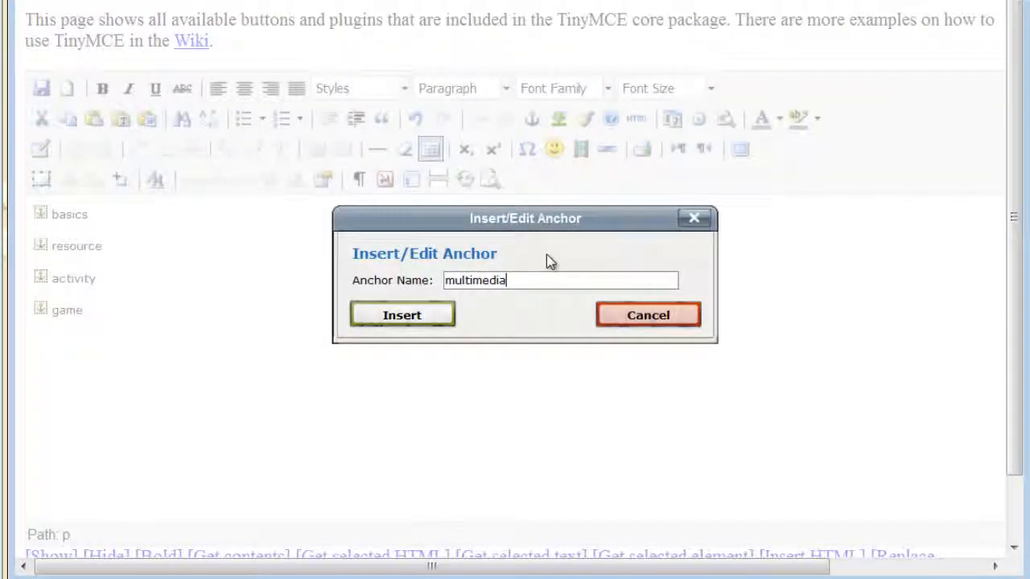
{"action": "key", "text": "Return"}
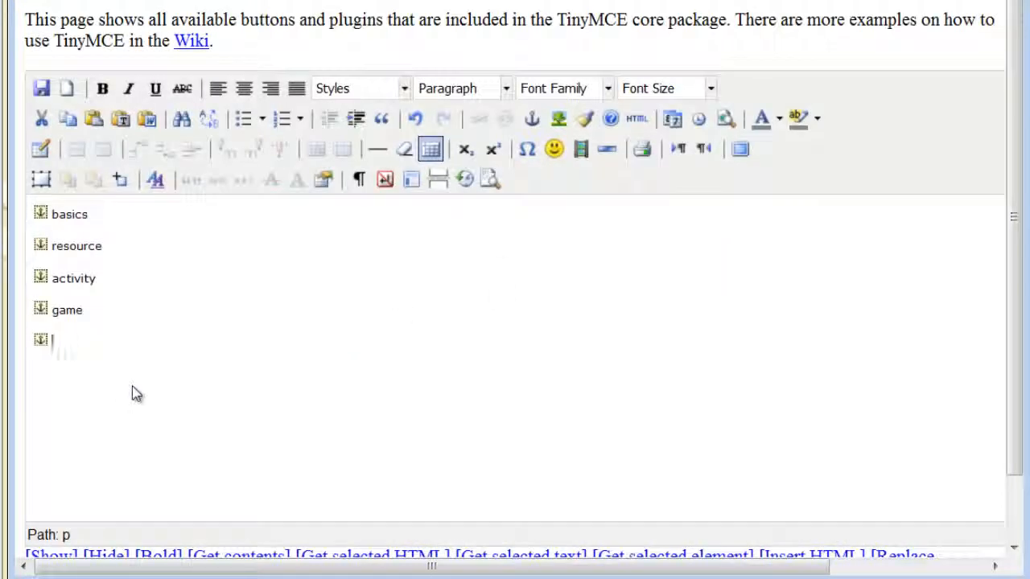
{"action": "type", "text": "multimedia"}
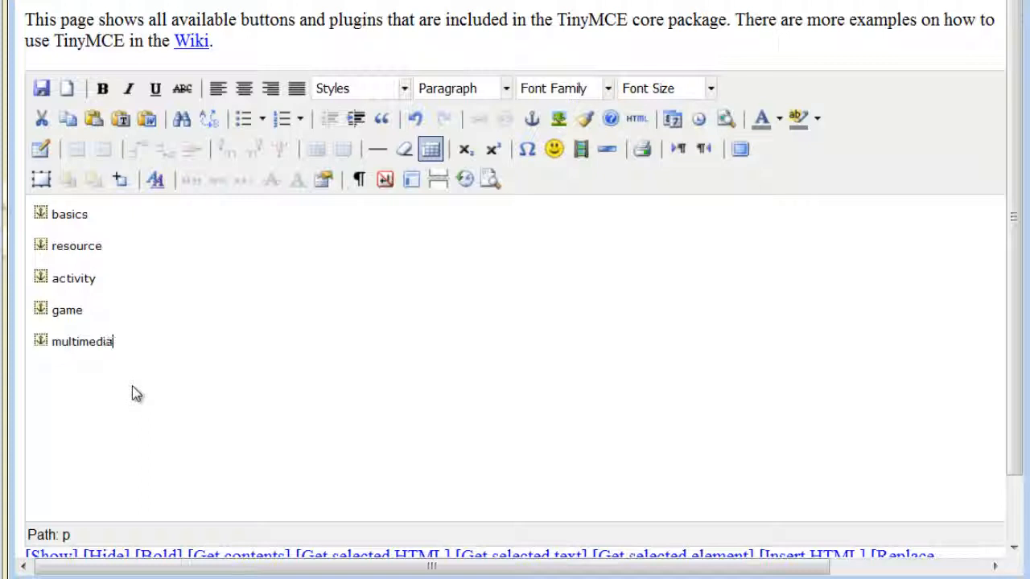
- Insert a 'gradebook' anchor on a new line followed by the word gradebook
{"action": "key", "text": "Return"}
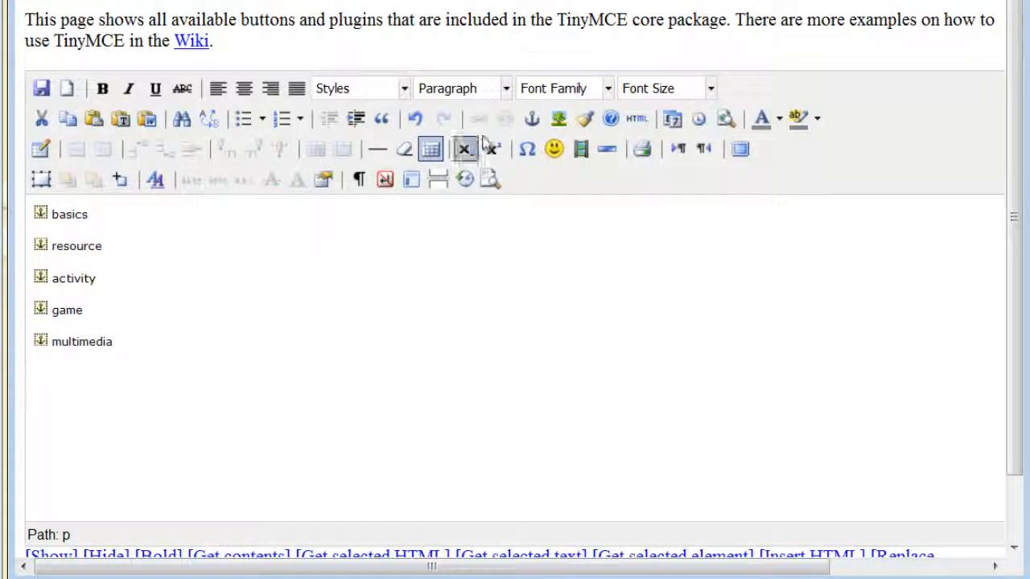
{"action": "left_click", "coordinate": [531, 119]}
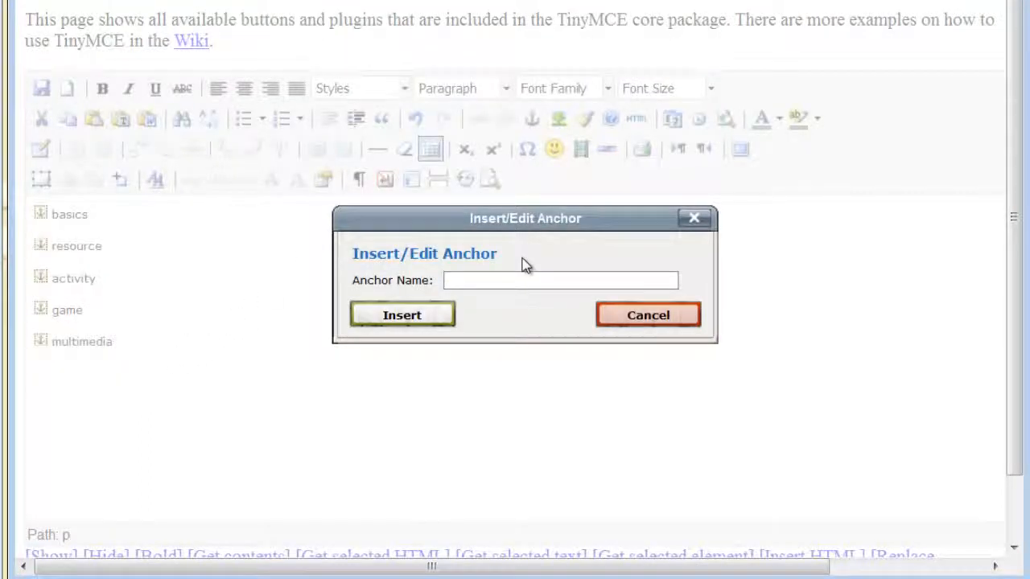
{"action": "type", "text": "gradebook"}
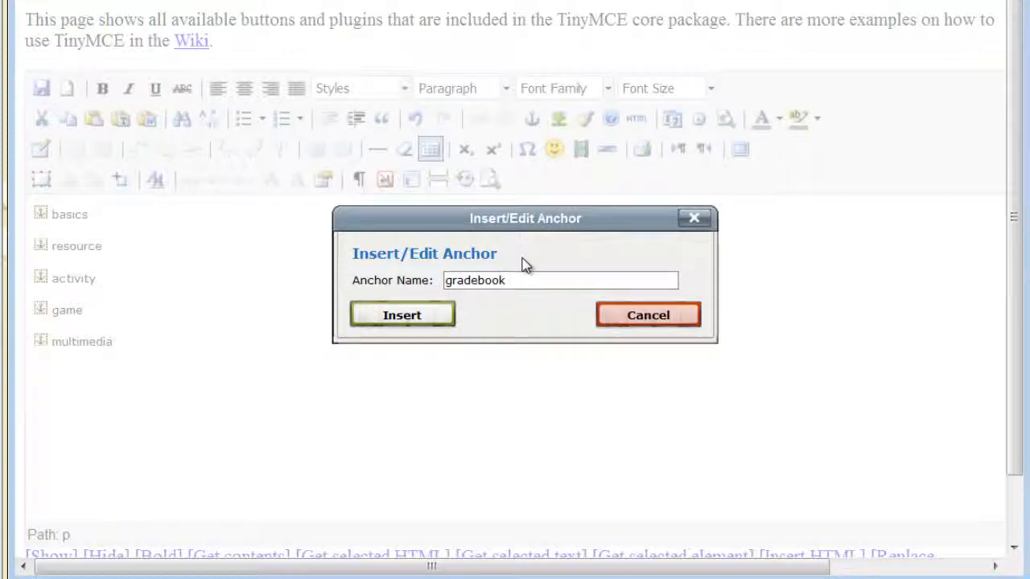
{"action": "key", "text": "Return"}
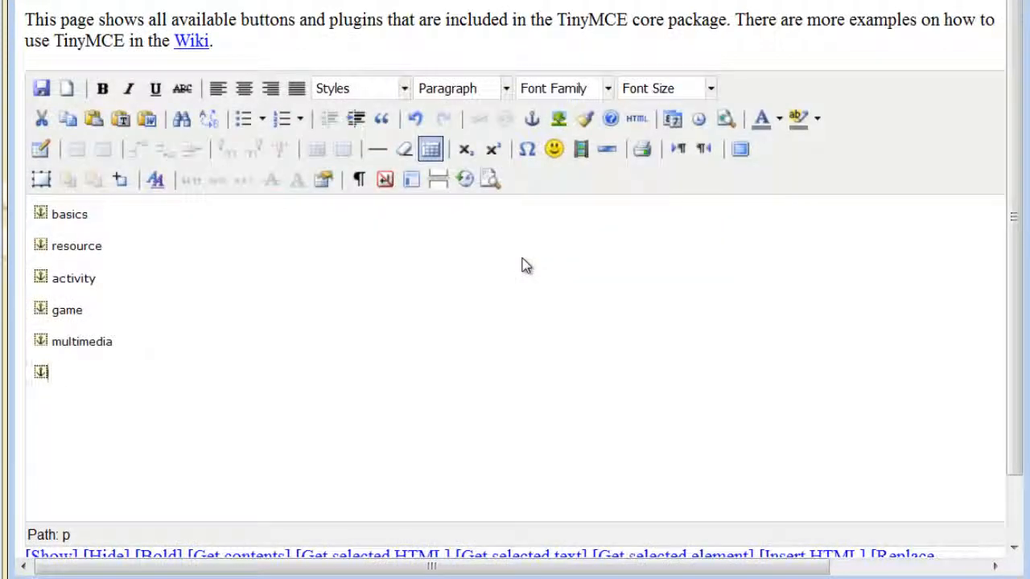
{"action": "type", "text": "gradebook"}
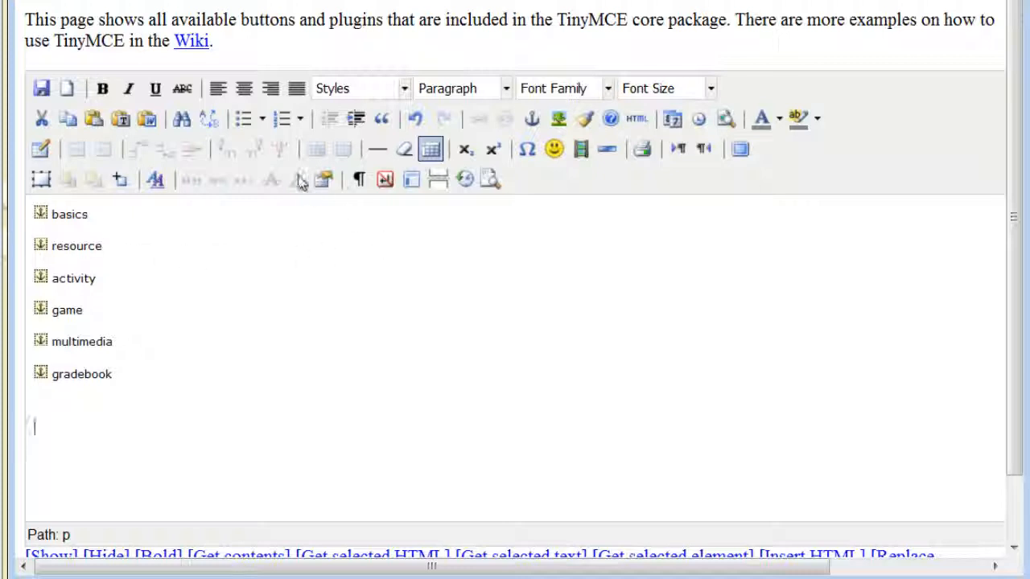
- Create a bulleted list of basics, add resource, add activity, add game, add multimedia, gradebook, then select basics
{"action": "left_click", "coordinate": [245, 119]}
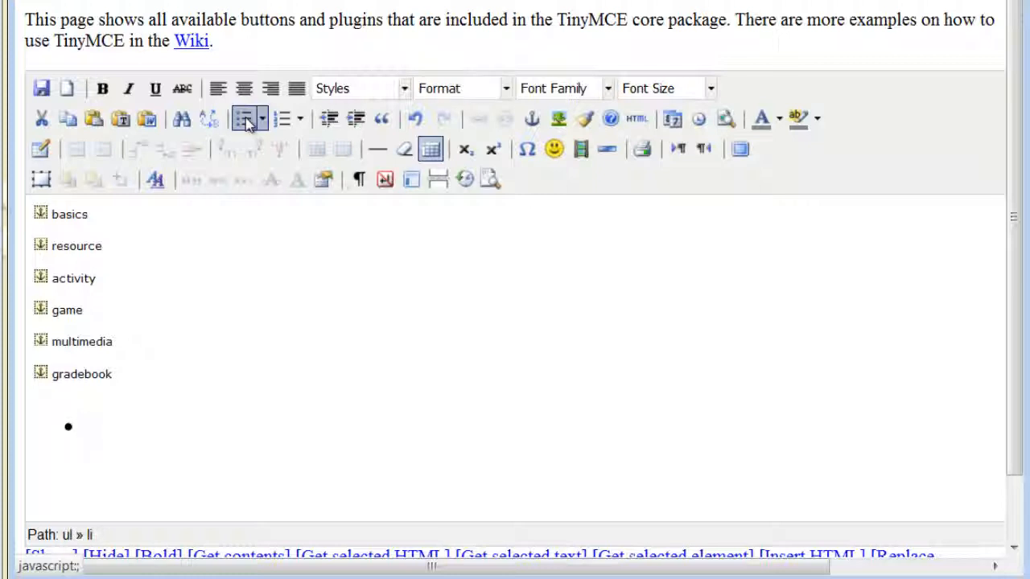
{"action": "type", "text": "basics"}
{"action": "key", "text": "Return"}
{"action": "type", "text": "add resou"}
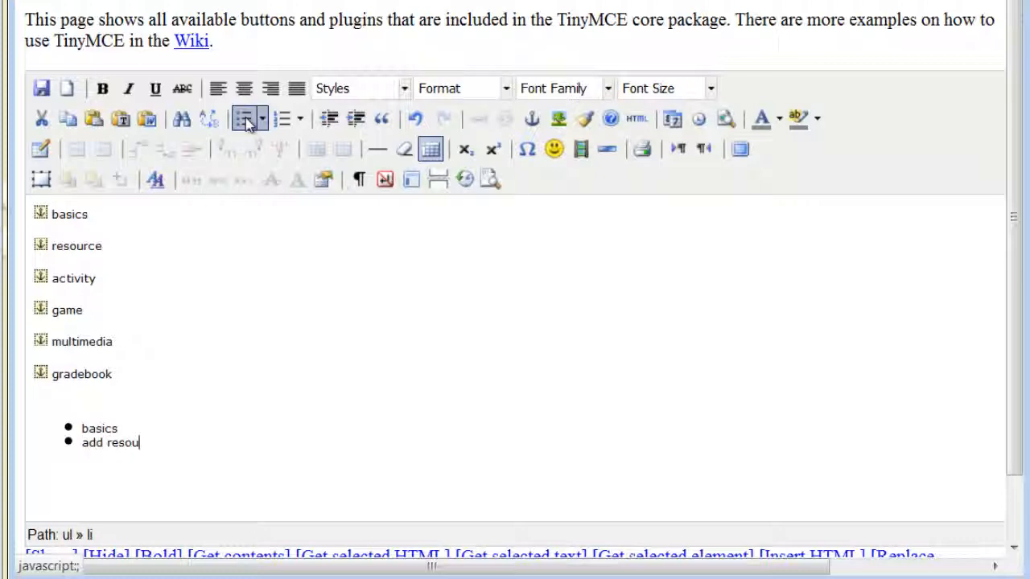
{"action": "type", "text": "rce"}
{"action": "key", "text": "Return"}
{"action": "type", "text": "add activity"}
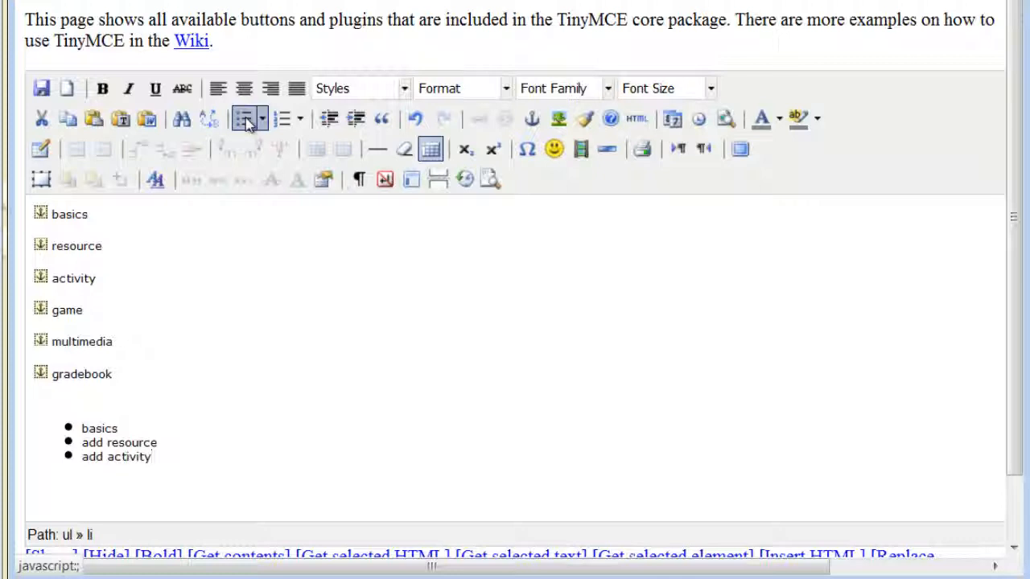
{"action": "key", "text": "Return"}
{"action": "type", "text": "add multimedia"}
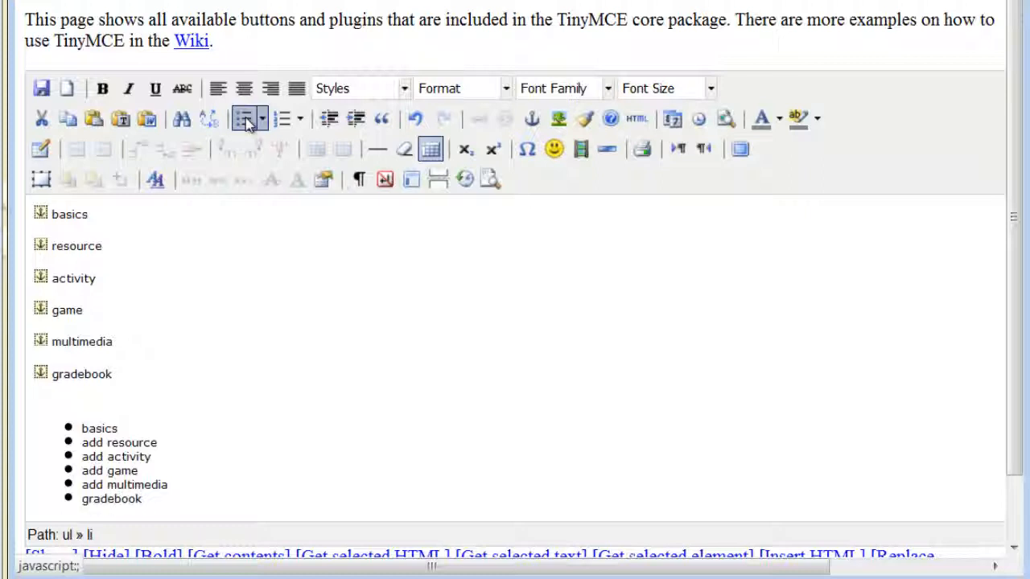
{"action": "left_click", "coordinate": [139, 429]}
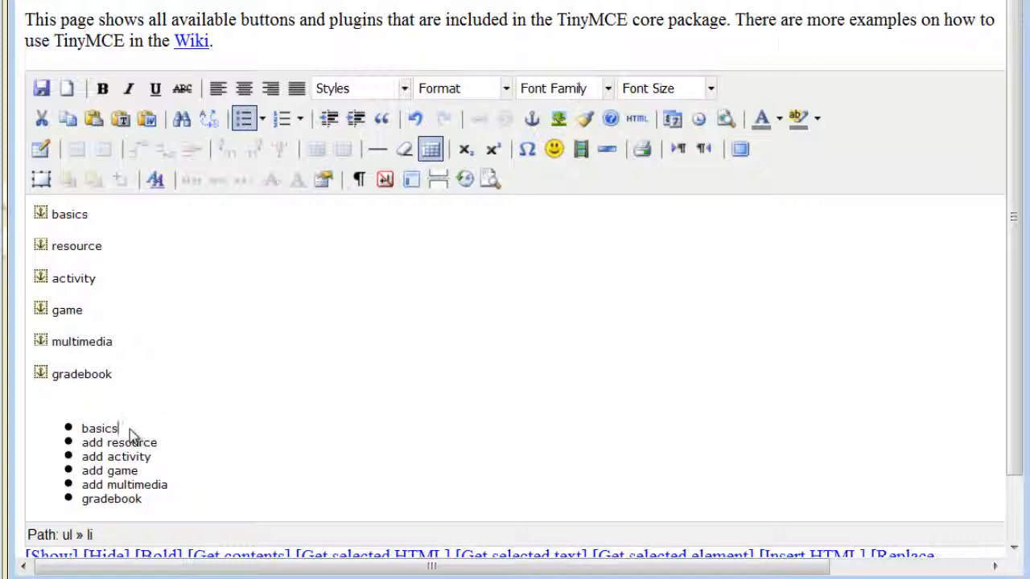
{"action": "left_click_drag", "start_coordinate": [115, 429], "coordinate": [83, 429]}
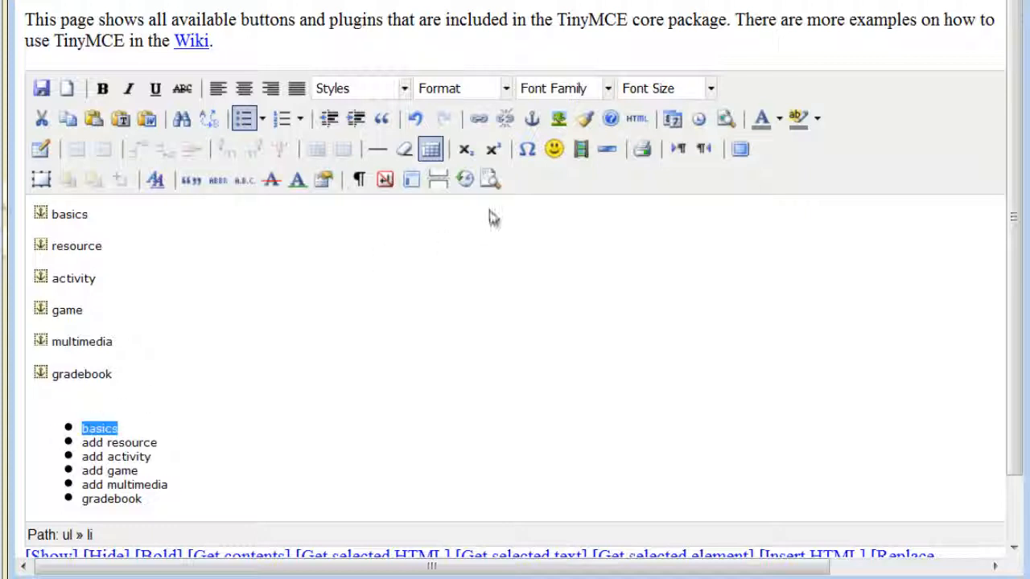
- Turn the basics bullet into a link to the #basics anchor
{"action": "left_click", "coordinate": [477, 119]}
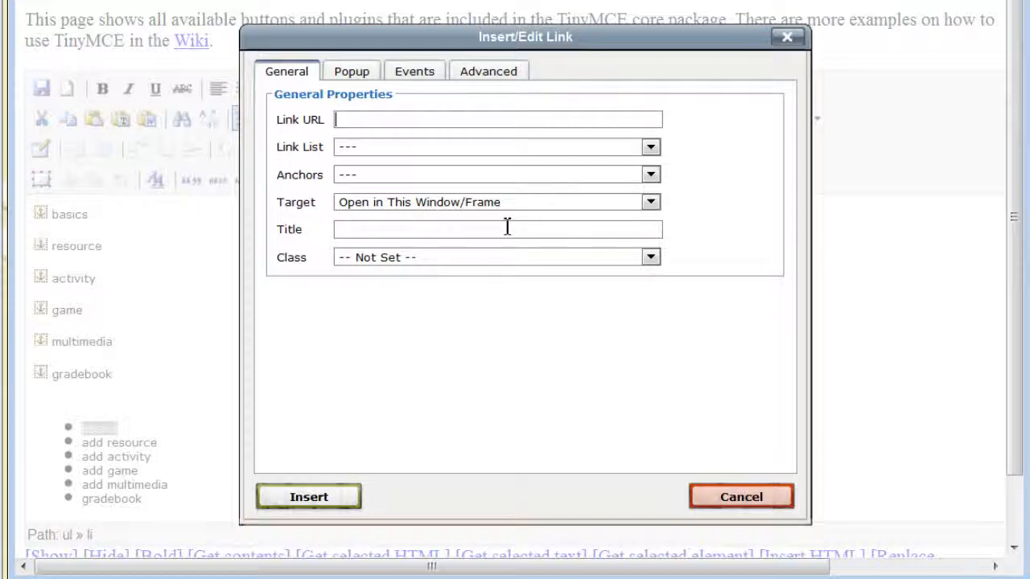
{"action": "type", "text": "#"}
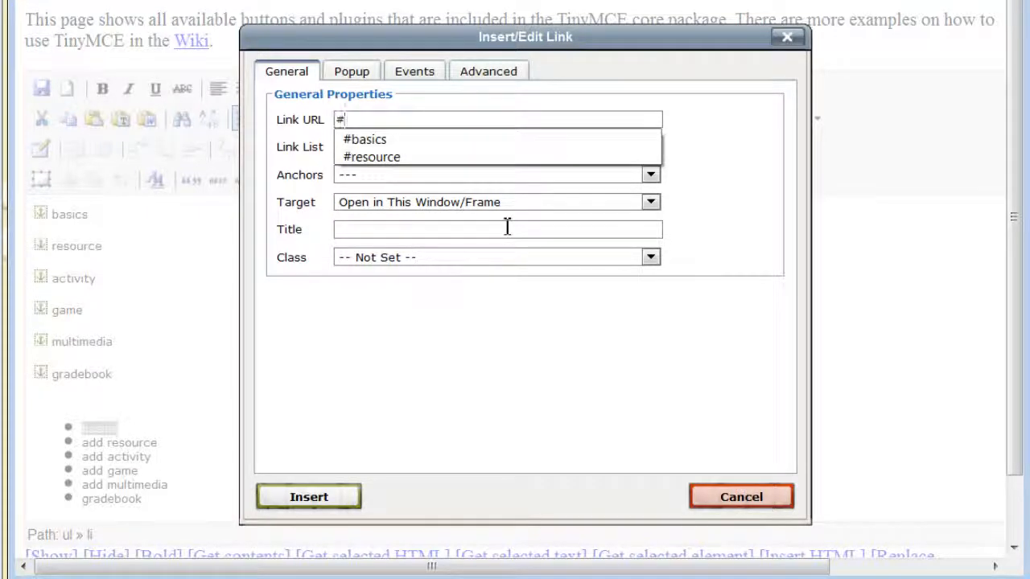
{"action": "type", "text": "basics"}
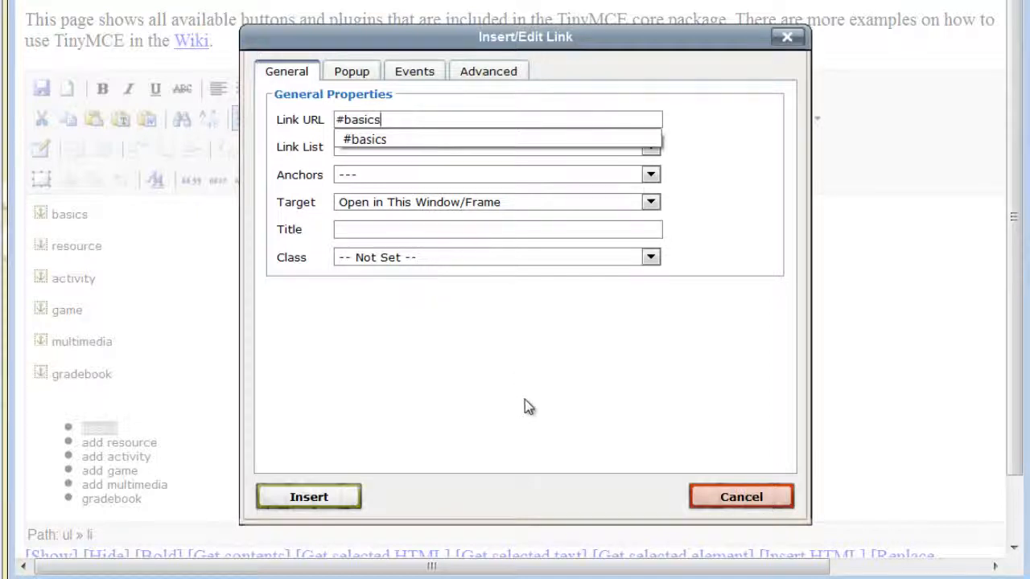
{"action": "left_click", "coordinate": [524, 400]}
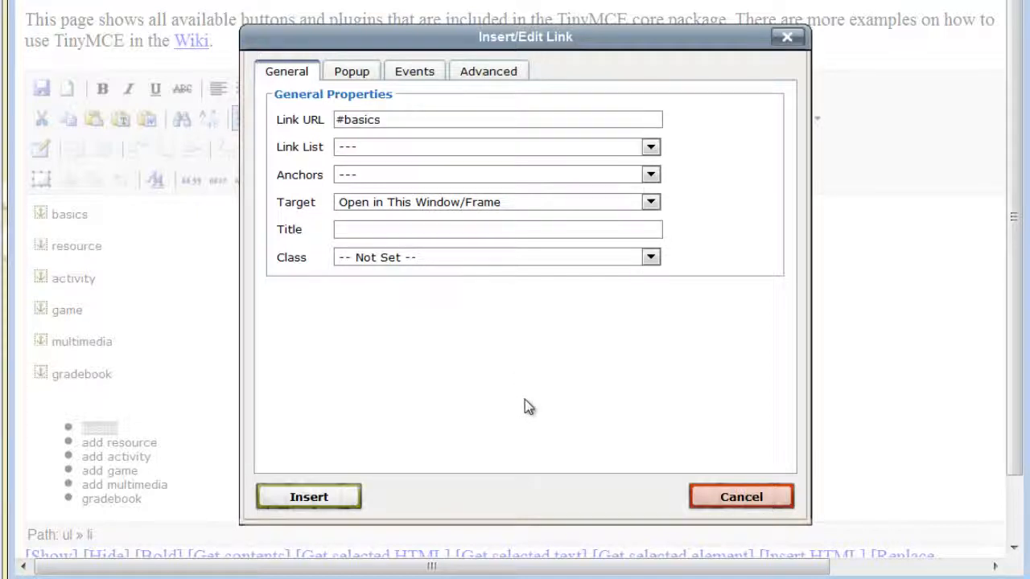
{"action": "left_click", "coordinate": [308, 497]}
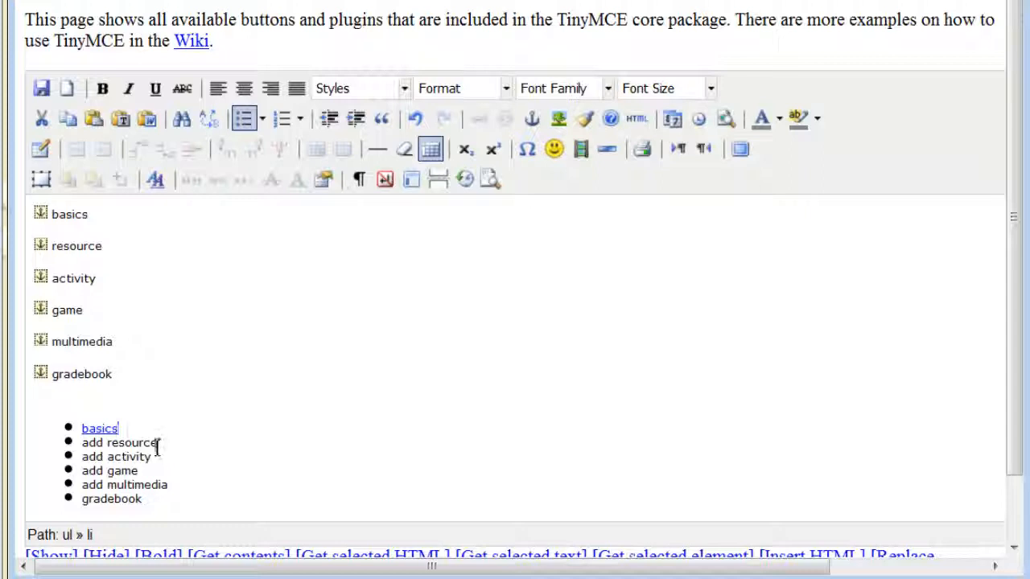
- Link the 'add resource' bullet to the #resource anchor
{"action": "left_click_drag", "start_coordinate": [157, 447], "coordinate": [81, 443]}
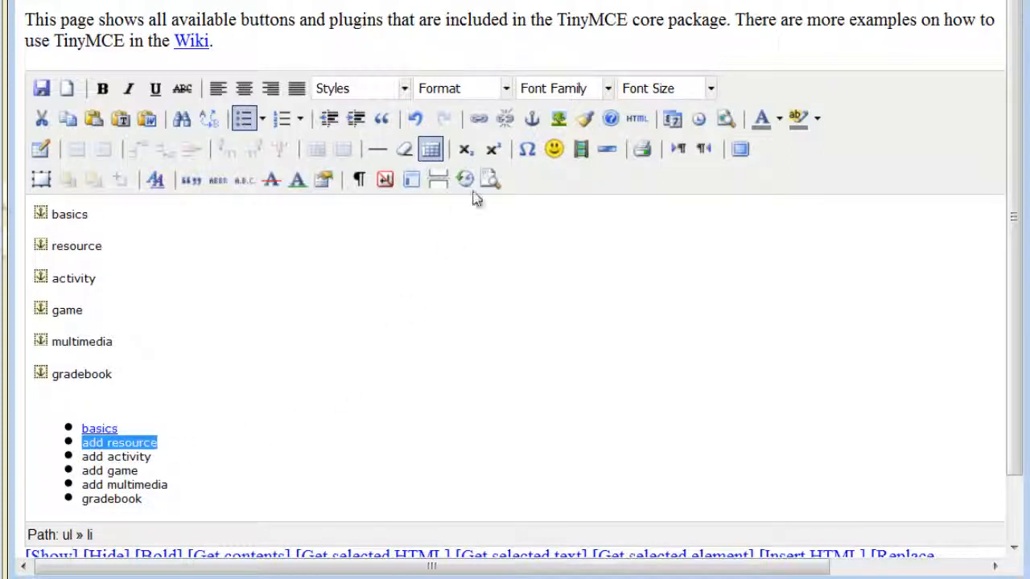
{"action": "left_click", "coordinate": [479, 120]}
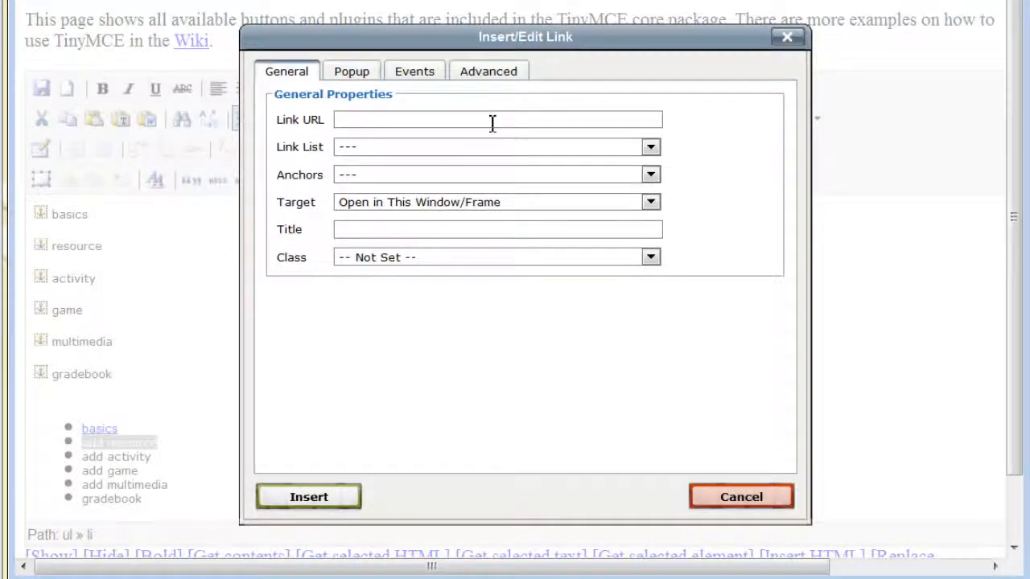
{"action": "left_click", "coordinate": [492, 121]}
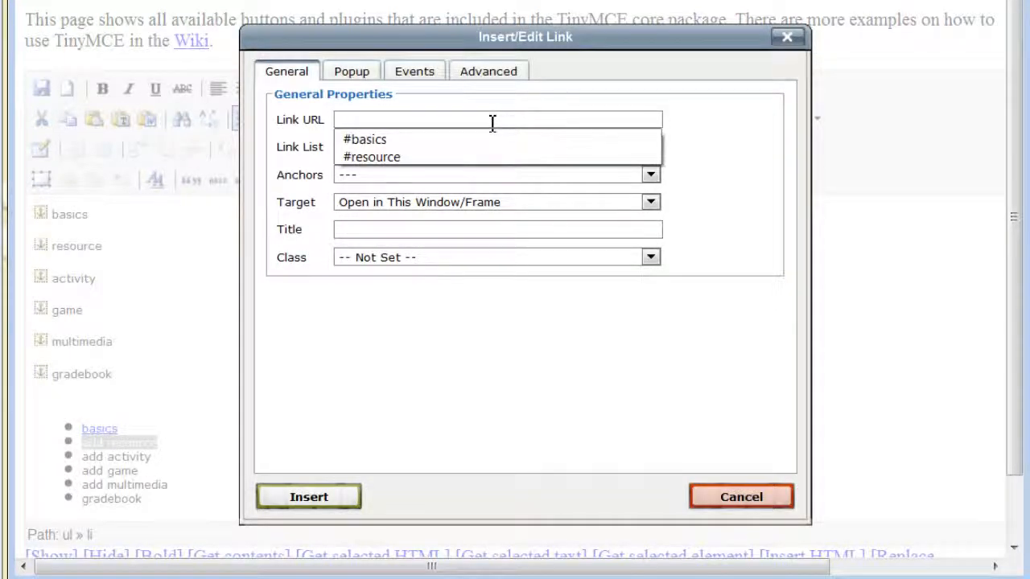
{"action": "type", "text": "#resource"}
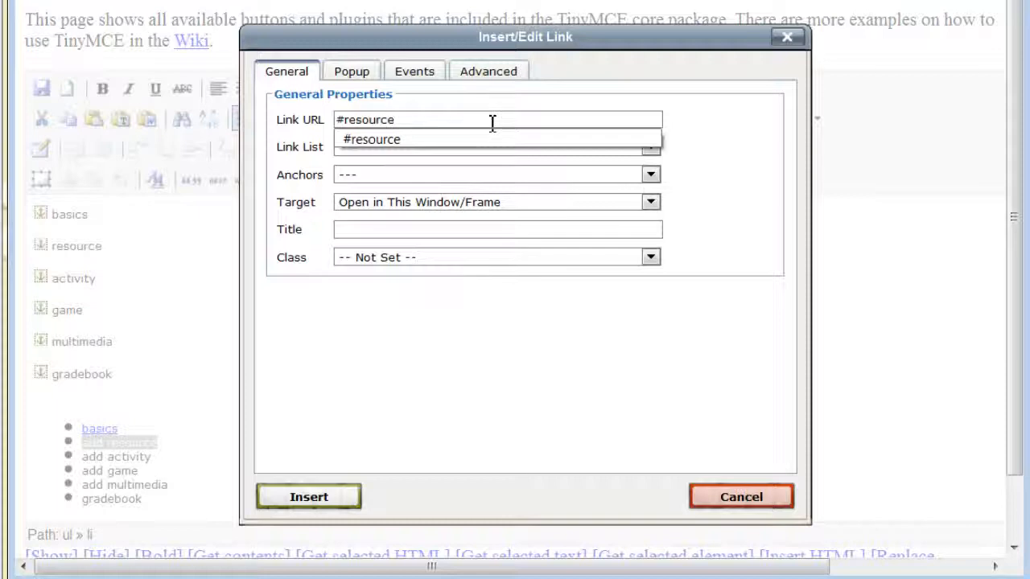
{"action": "left_click", "coordinate": [481, 292]}
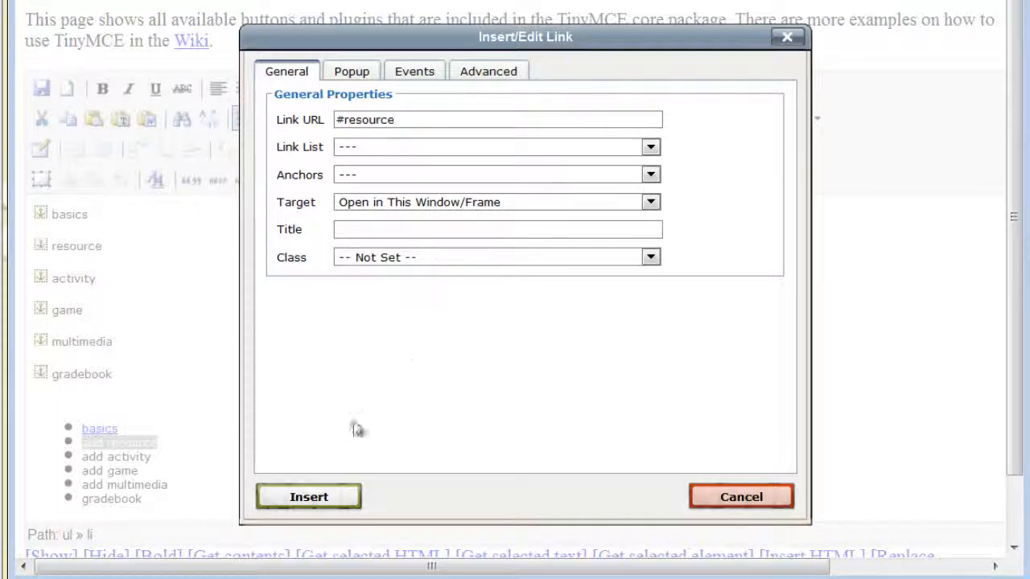
{"action": "left_click", "coordinate": [309, 497]}
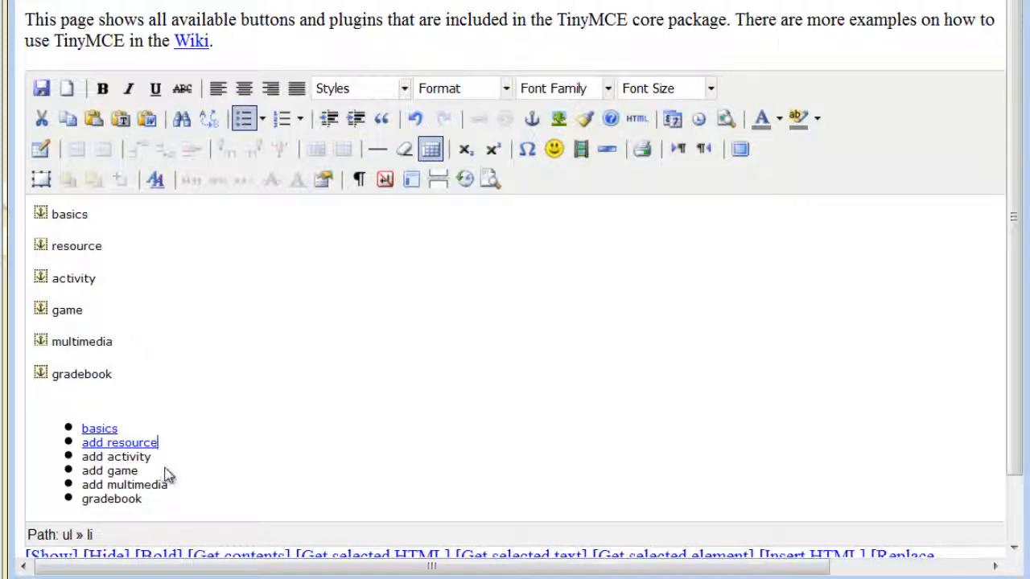
- Link 'add activity' to #activity and 'add game' to #game
{"action": "left_click_drag", "start_coordinate": [153, 457], "coordinate": [82, 457]}
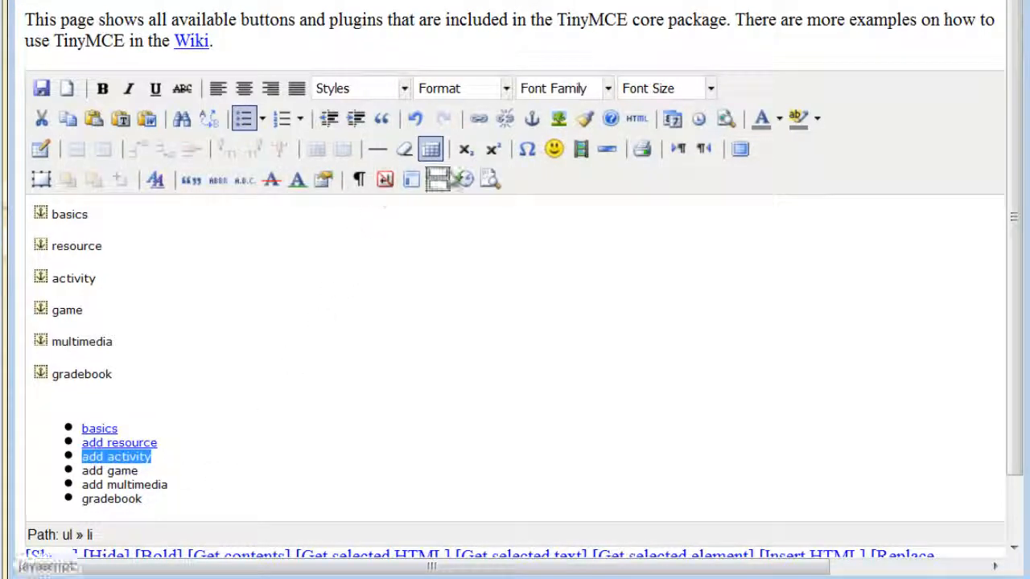
{"action": "left_click", "coordinate": [479, 118]}
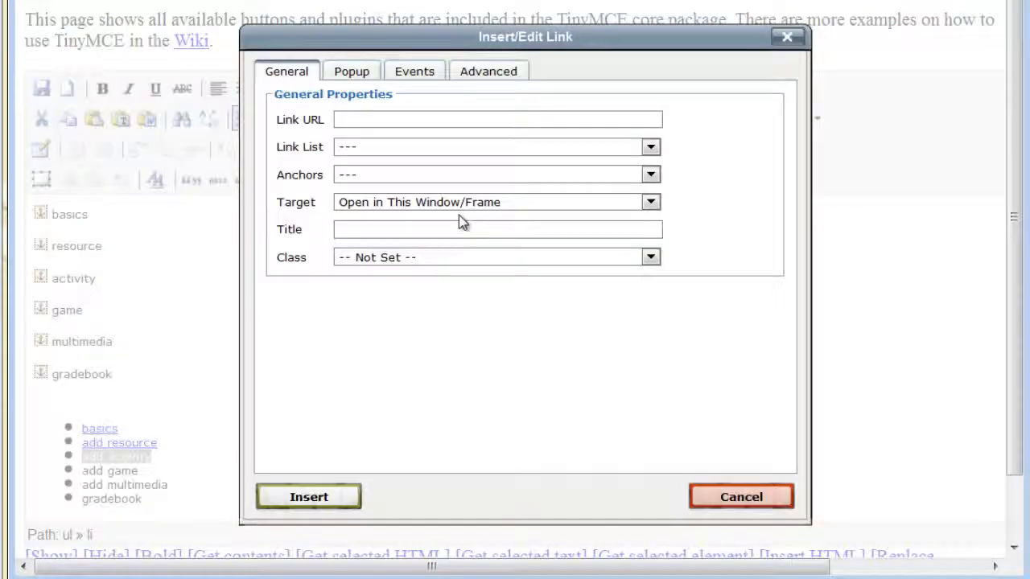
{"action": "type", "text": "#"}
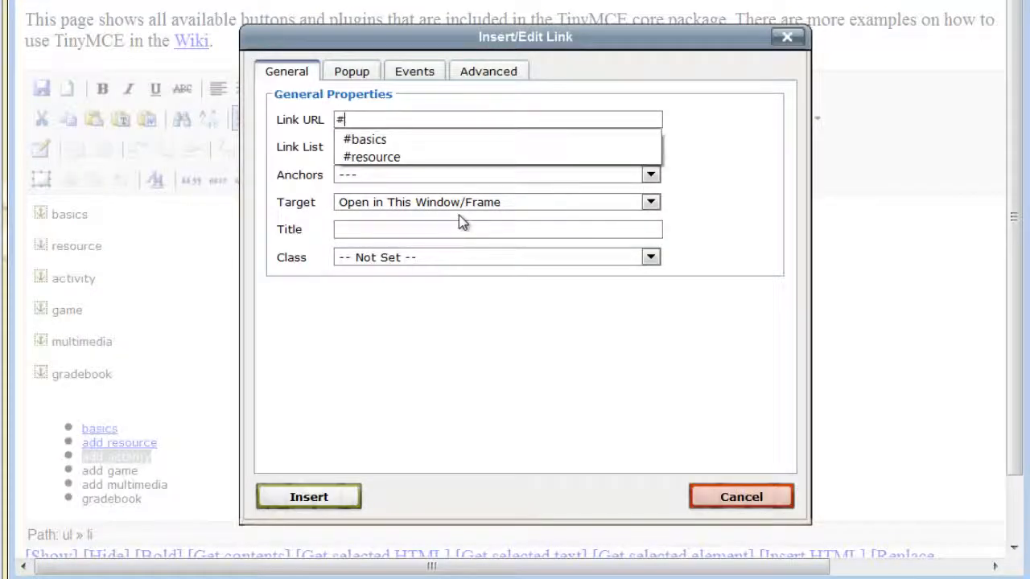
{"action": "type", "text": "activity"}
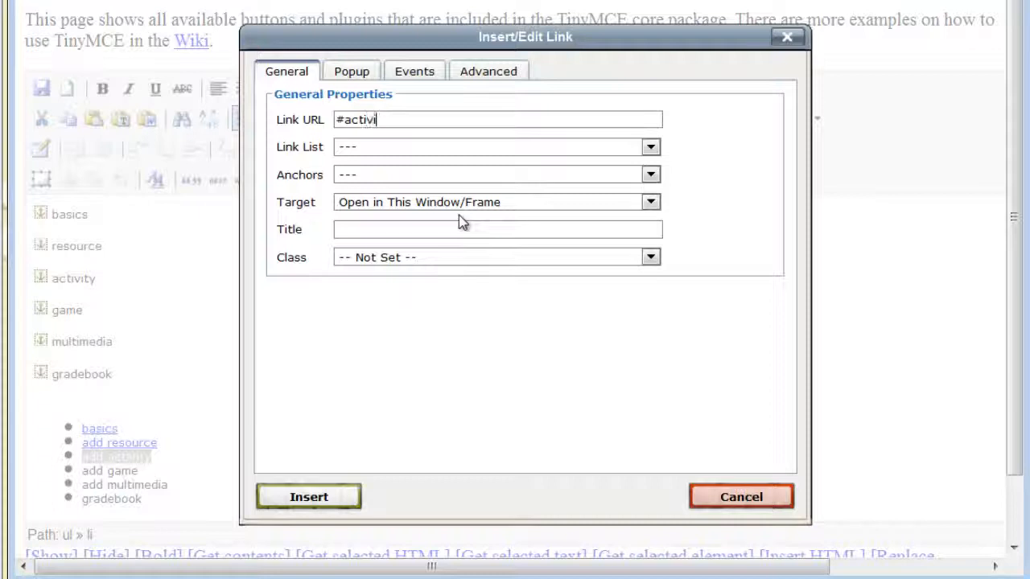
{"action": "left_click", "coordinate": [344, 515]}
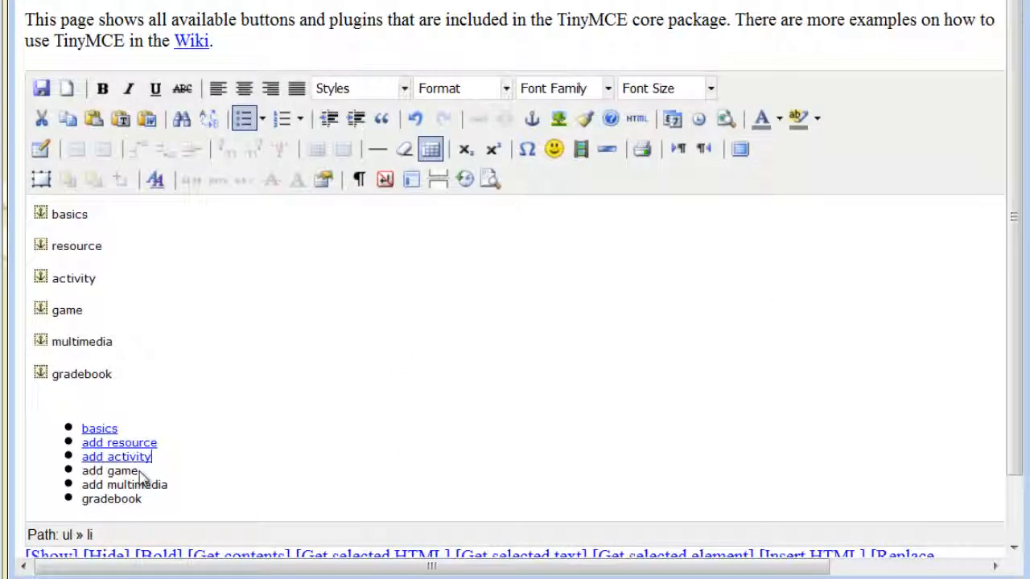
{"action": "left_click_drag", "start_coordinate": [143, 474], "coordinate": [81, 478]}
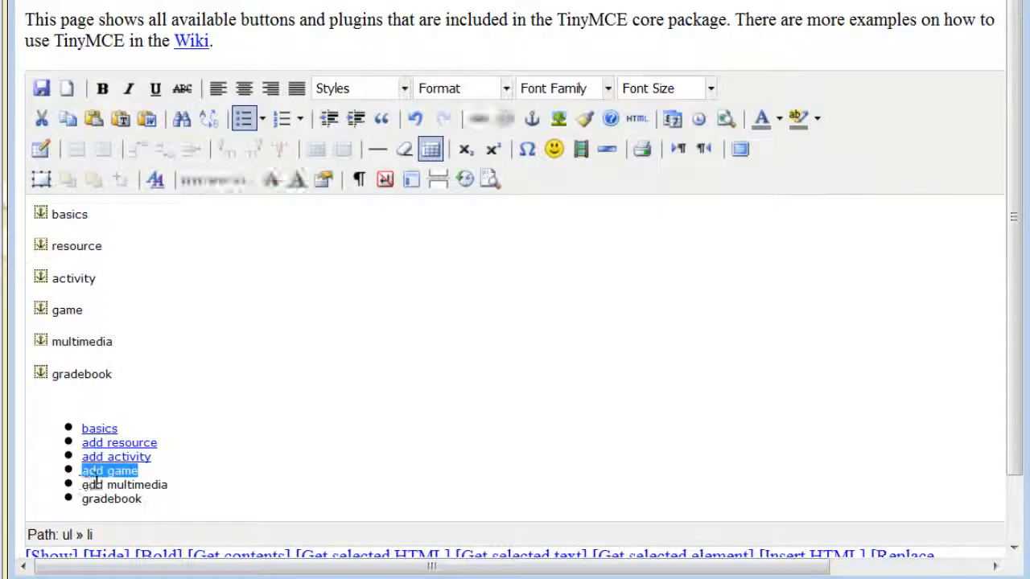
{"action": "left_click", "coordinate": [477, 122]}
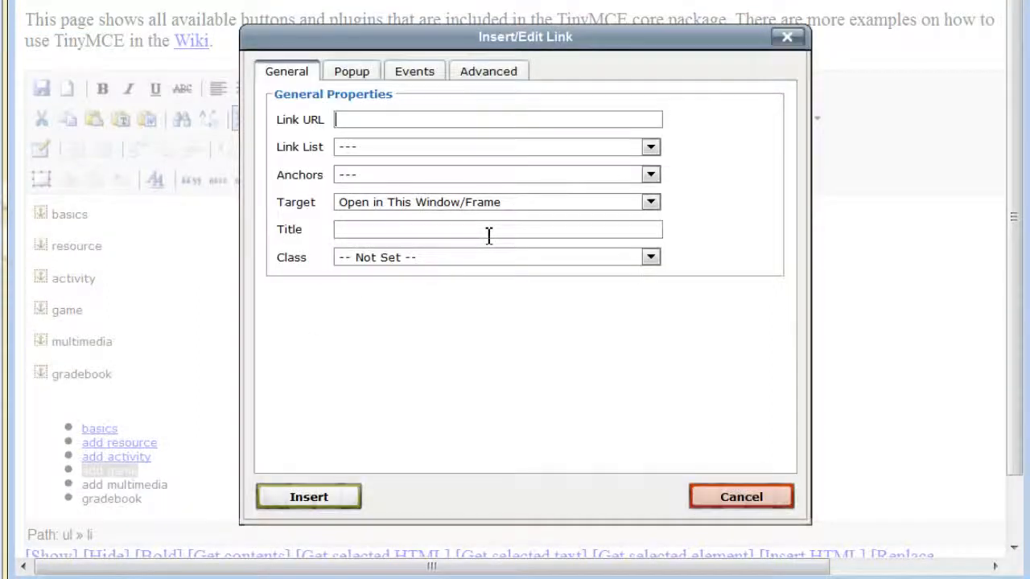
{"action": "type", "text": "#game"}
{"action": "left_click", "coordinate": [353, 501]}
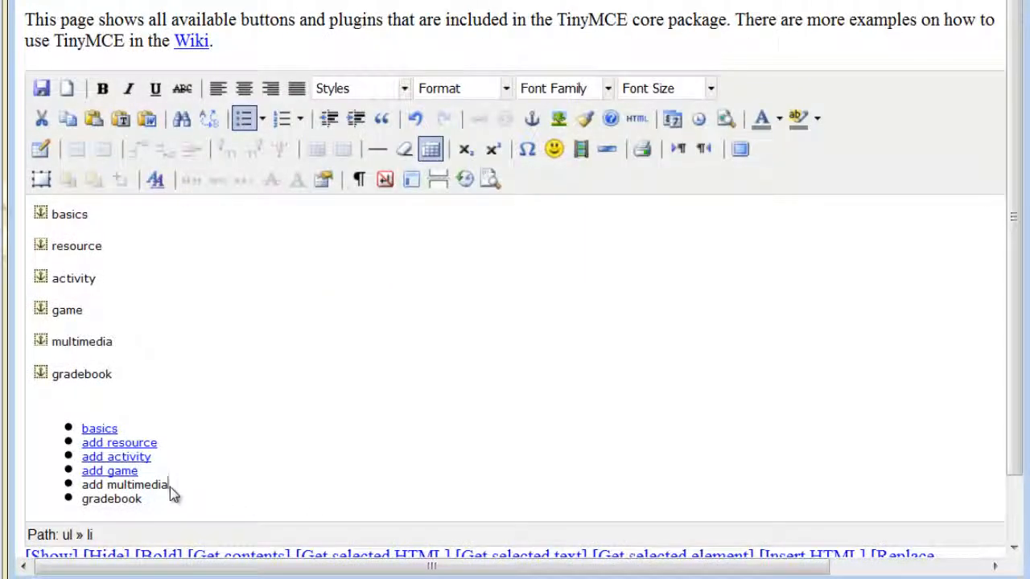
- Link 'add multimedia' to #multimedia and 'gradebook' to #gradebook
{"action": "left_click_drag", "start_coordinate": [170, 486], "coordinate": [83, 488]}
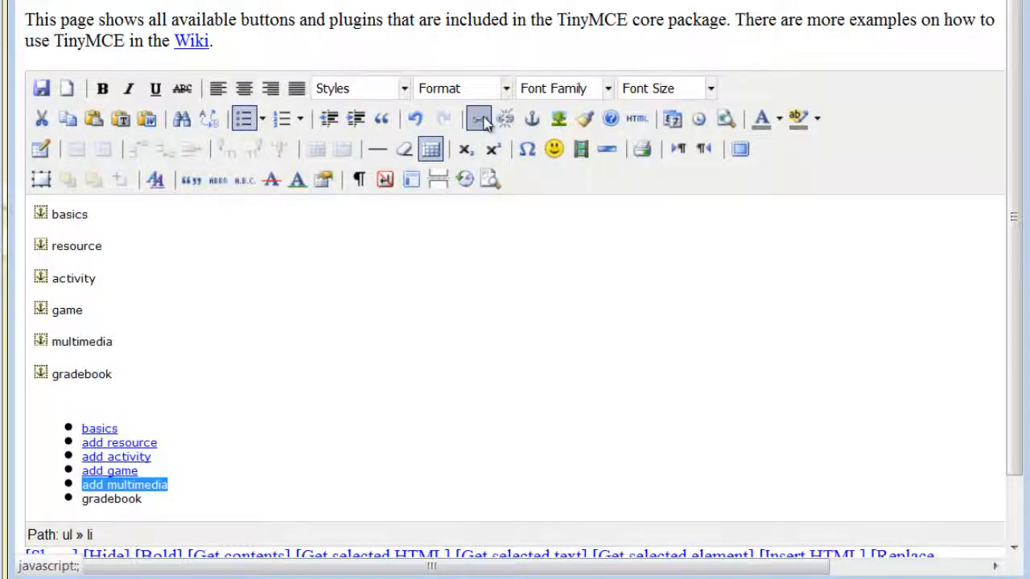
{"action": "left_click", "coordinate": [480, 120]}
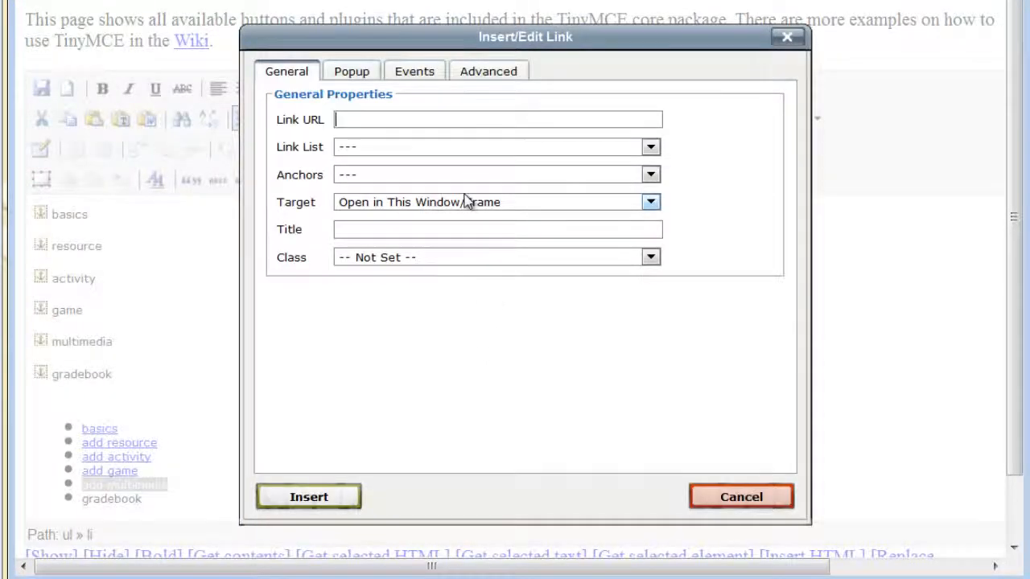
{"action": "type", "text": "#multimedia"}
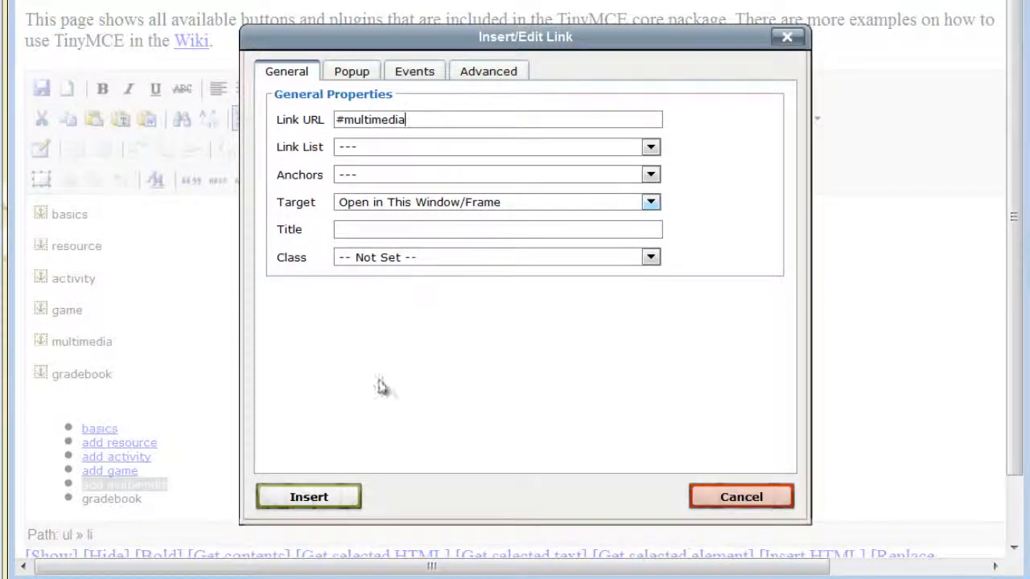
{"action": "left_click", "coordinate": [321, 504]}
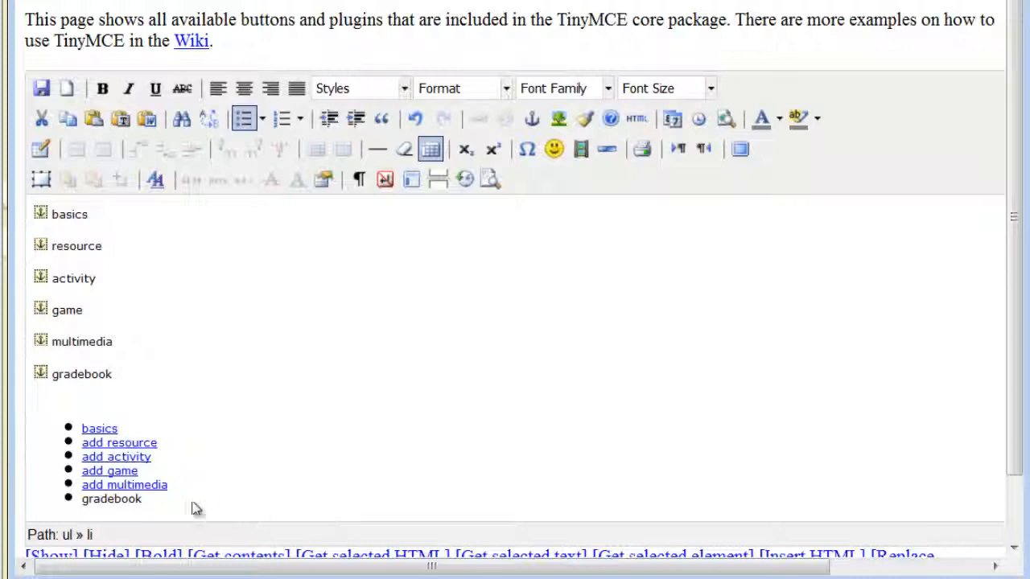
{"action": "left_click_drag", "start_coordinate": [148, 506], "coordinate": [80, 500]}
{"action": "left_click", "coordinate": [478, 119]}
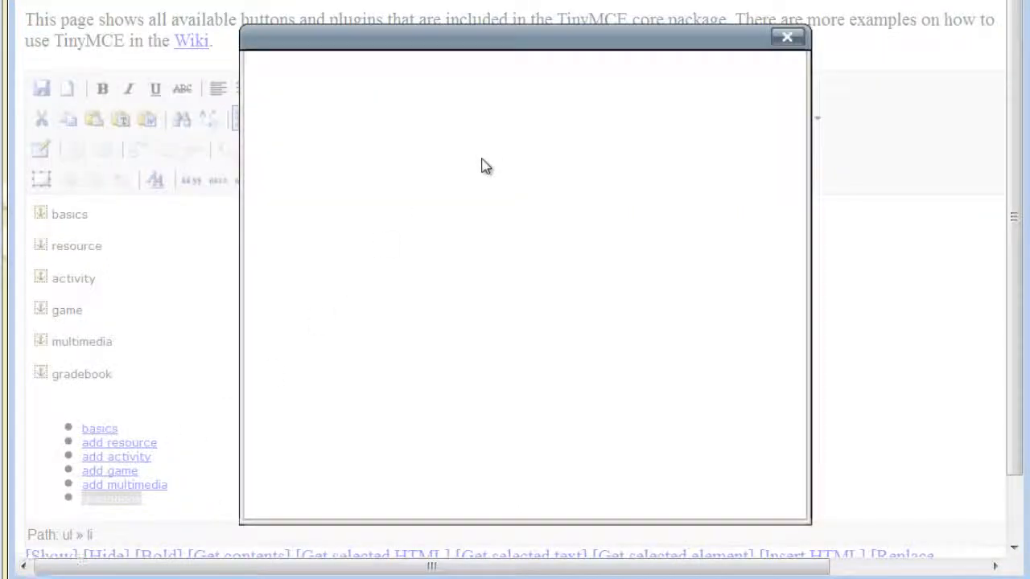
{"action": "type", "text": "#gradebook"}
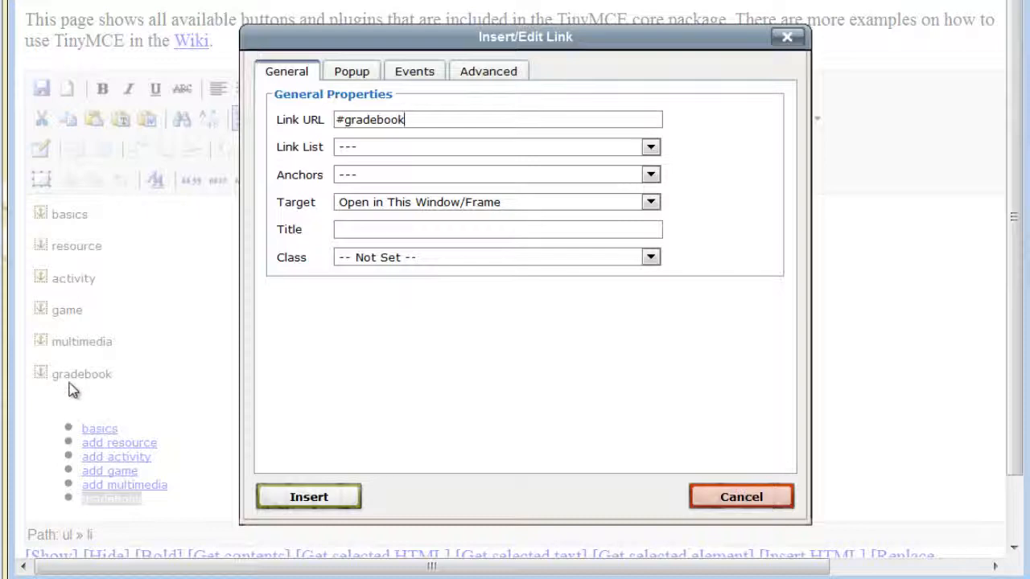
{"action": "left_click", "coordinate": [331, 500]}
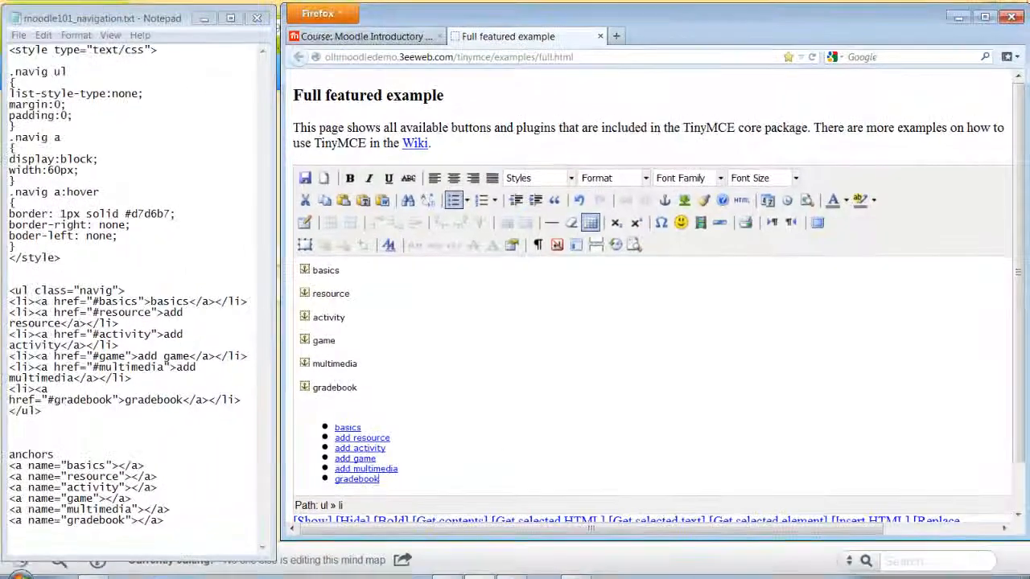
{"action": "left_click", "coordinate": [450, 569]}
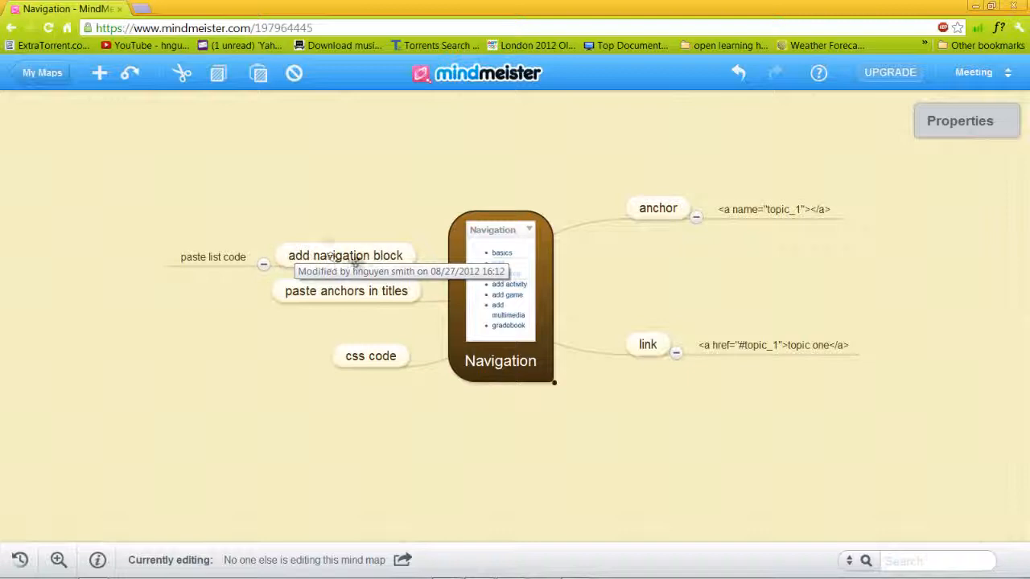
{"action": "left_click", "coordinate": [974, 5]}
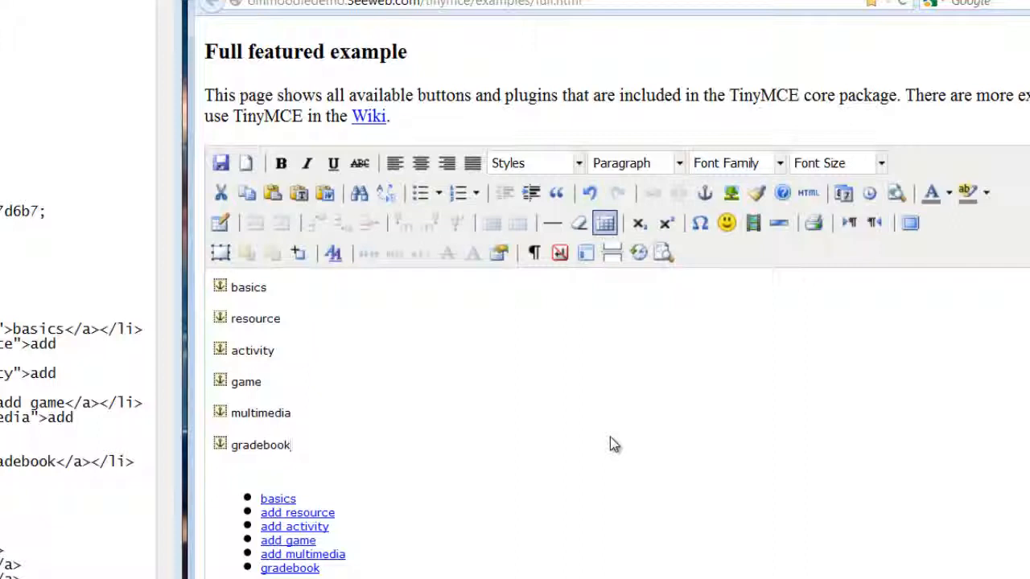
{"action": "scroll", "coordinate": [610, 445], "scroll_direction": "down", "scroll_amount": 1}
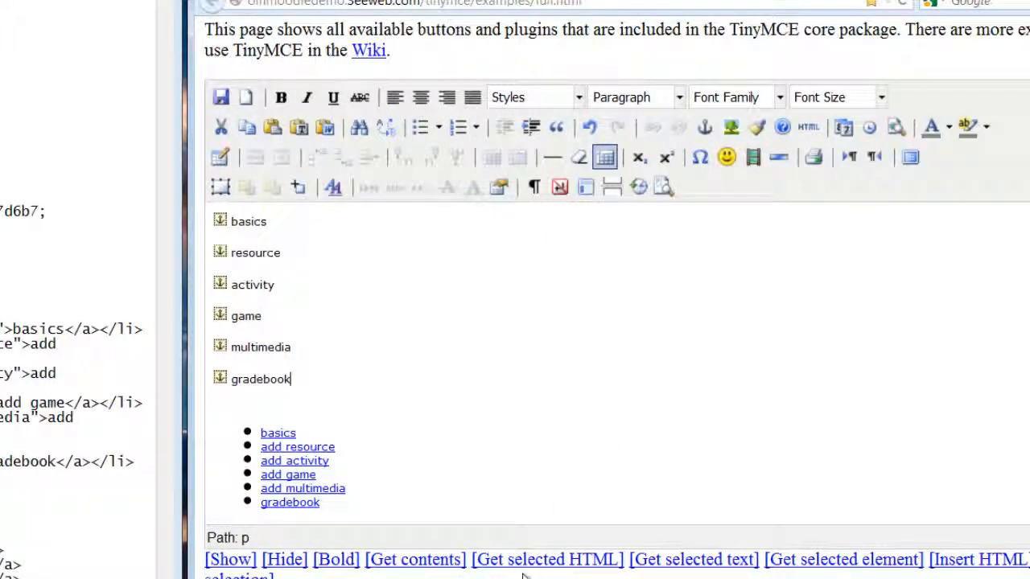
- Display the editor's HTML source and select the <ul>…</ul> link list markup
{"action": "left_click", "coordinate": [433, 563]}
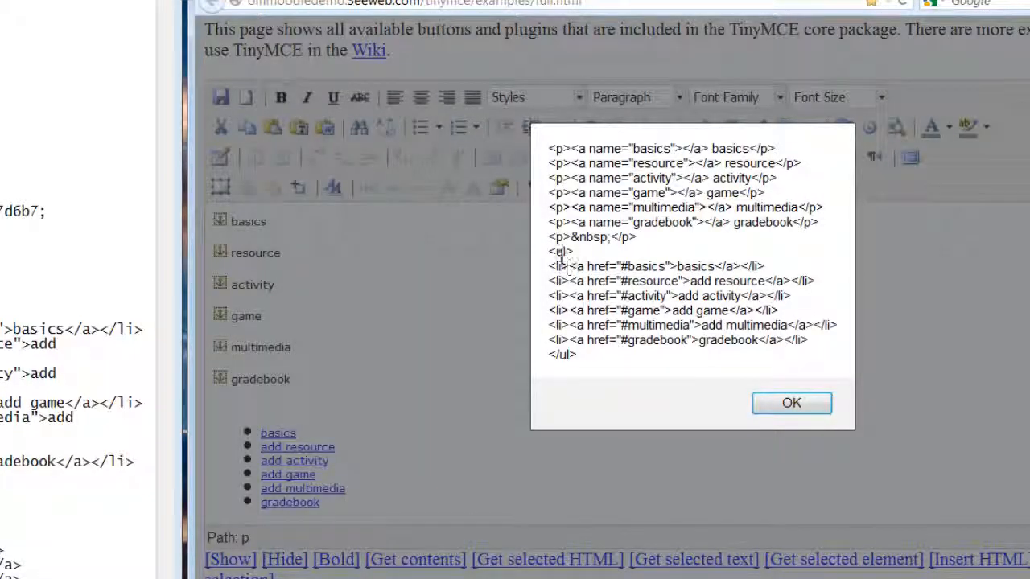
{"action": "left_click_drag", "start_coordinate": [553, 253], "coordinate": [587, 363]}
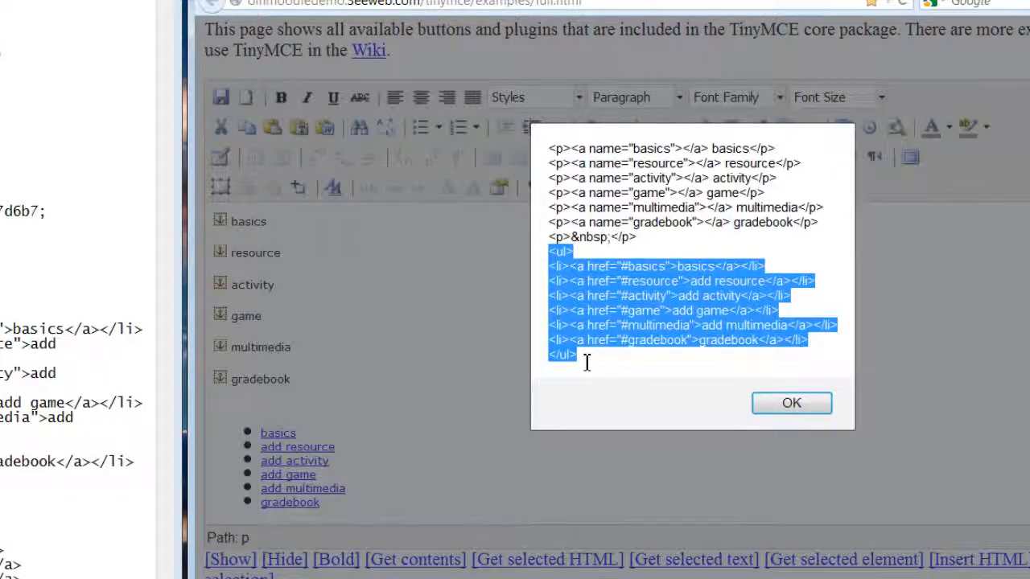
{"action": "left_click", "coordinate": [587, 361]}
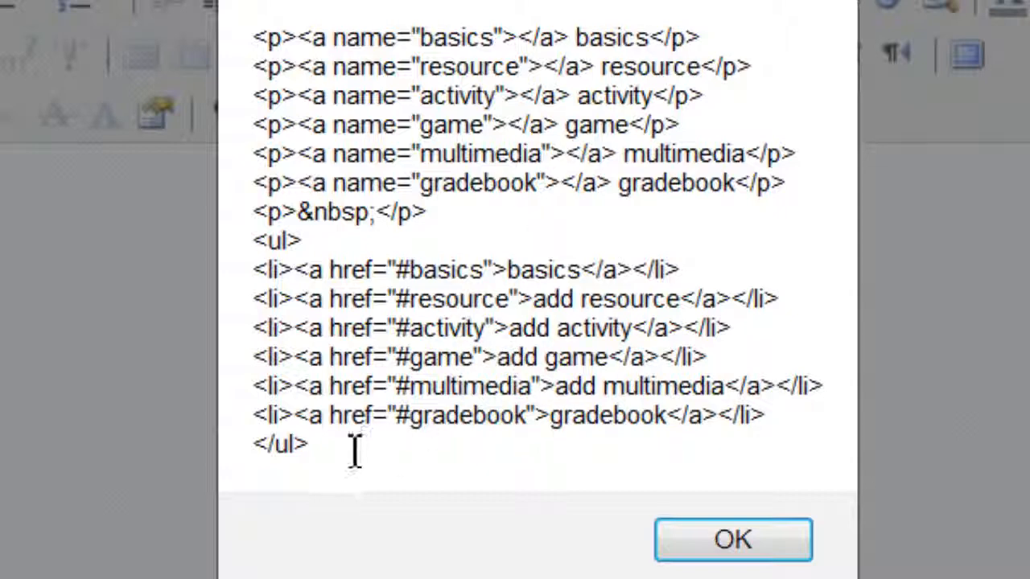
{"action": "left_click_drag", "start_coordinate": [355, 450], "coordinate": [252, 241]}
{"action": "key", "text": "ctrl+c"}
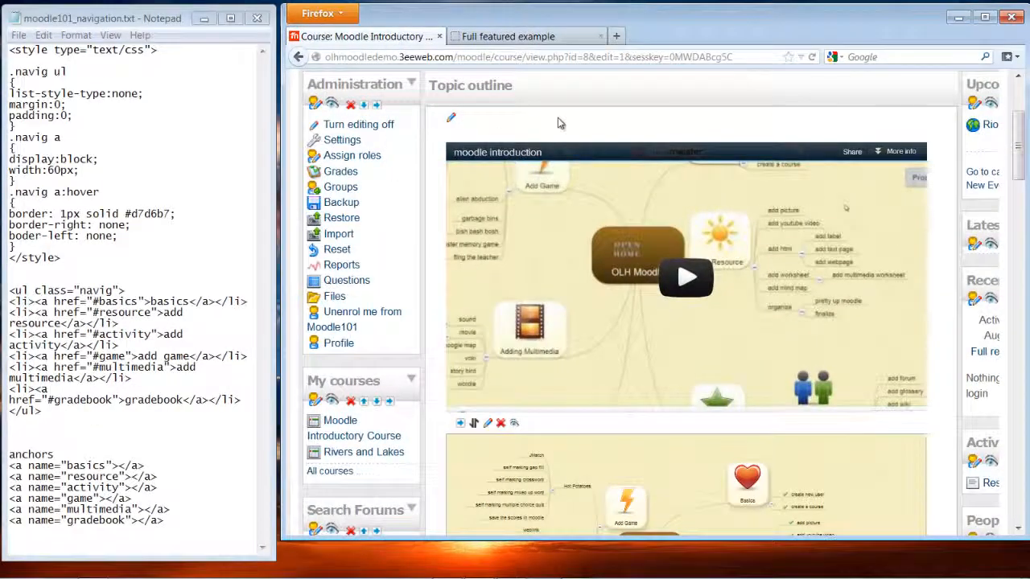
- Maximize the browser on the course page and open the Blocks Add... dropdown
{"action": "scroll", "coordinate": [557, 121], "scroll_direction": "up", "scroll_amount": 3}
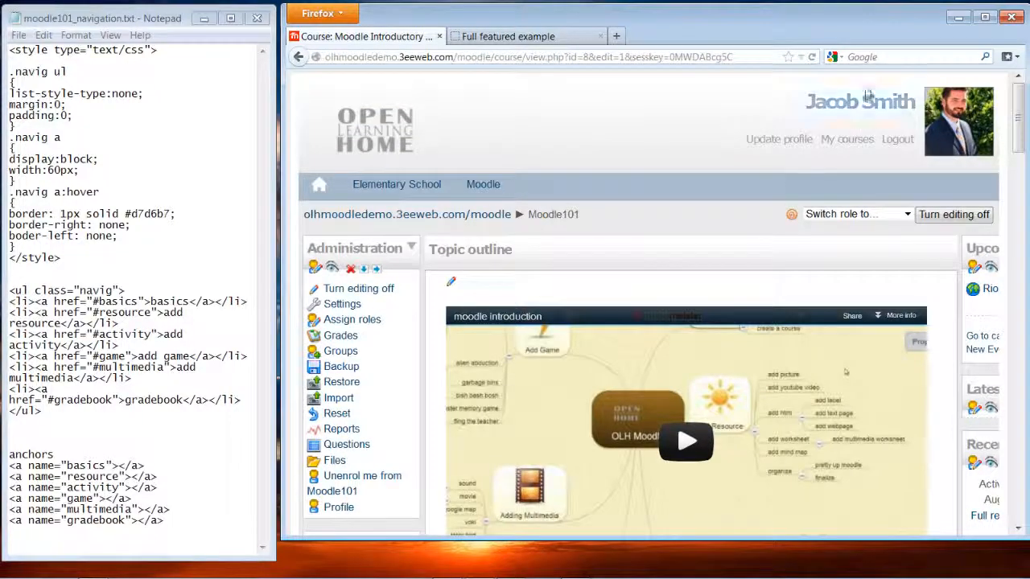
{"action": "left_click", "coordinate": [985, 17]}
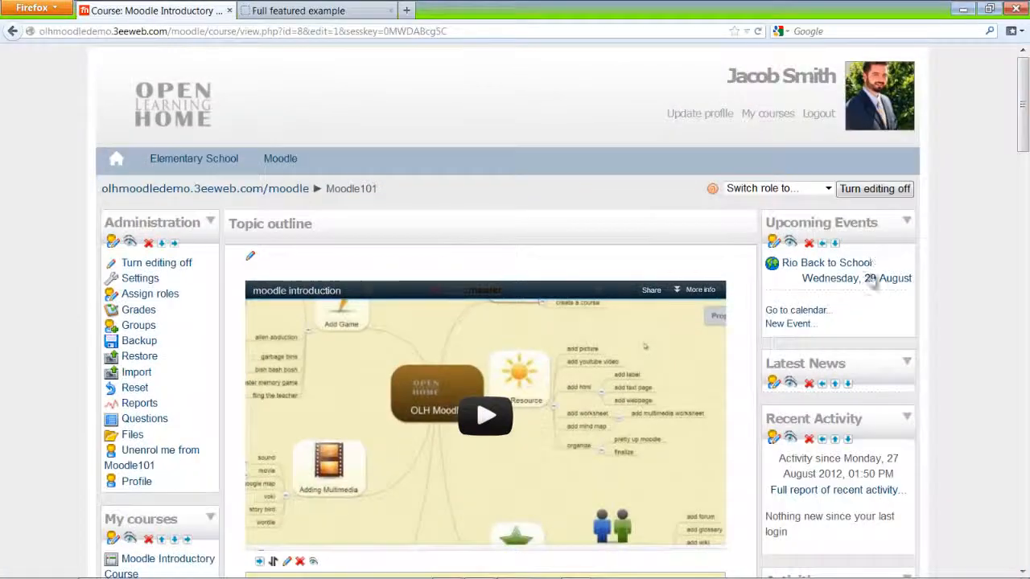
{"action": "scroll", "coordinate": [954, 432], "scroll_direction": "down", "scroll_amount": 8}
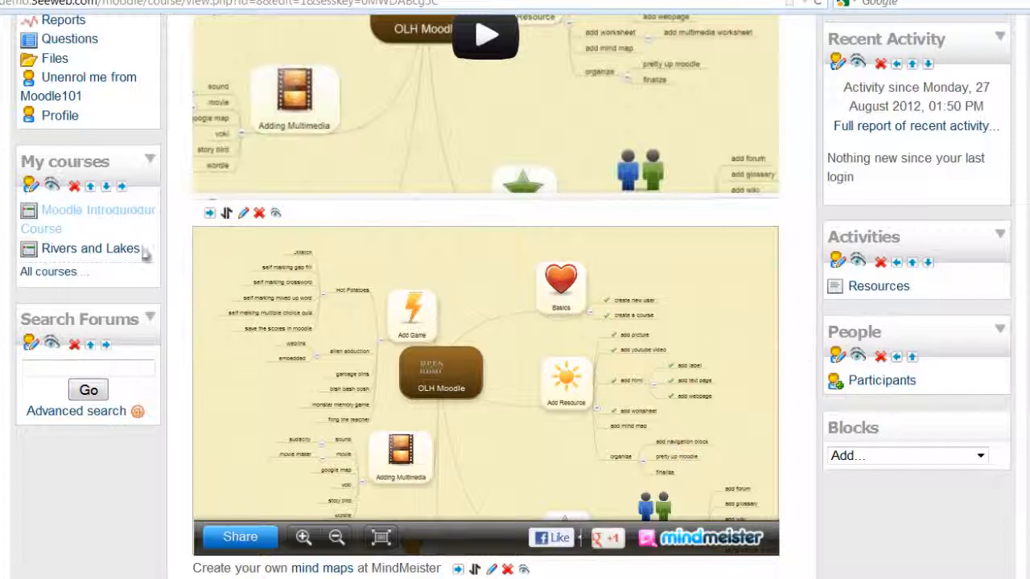
{"action": "left_click", "coordinate": [981, 457]}
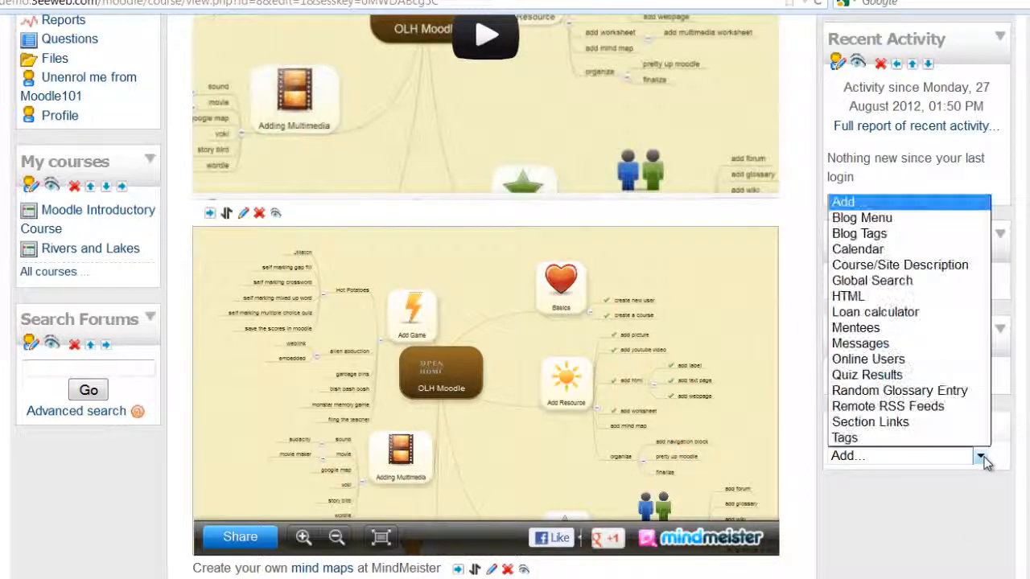
- Add an HTML block, move it to the top of the left column, and open its settings
{"action": "left_click", "coordinate": [874, 297]}
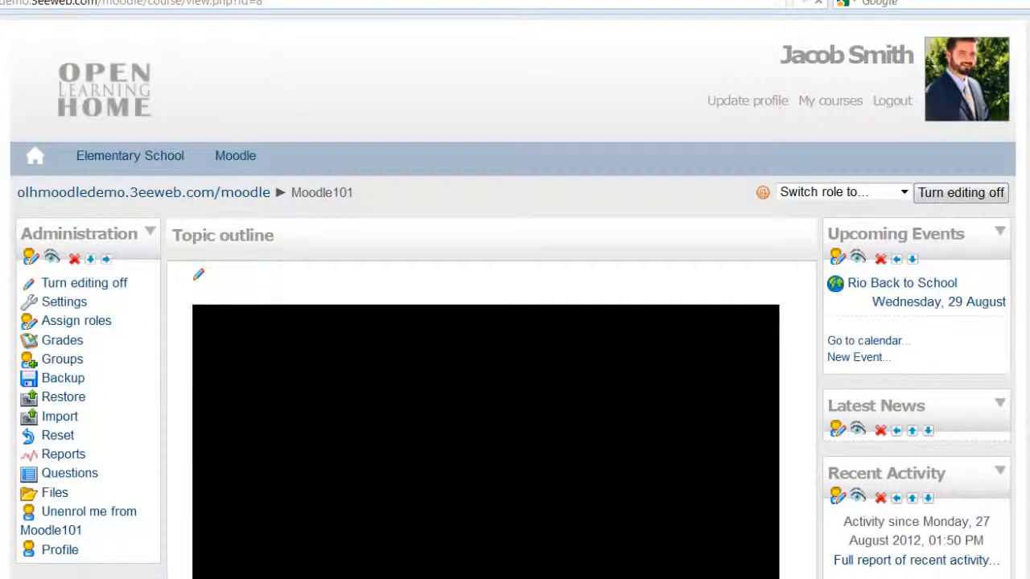
{"action": "scroll", "coordinate": [515, 322], "scroll_direction": "down", "scroll_amount": 3}
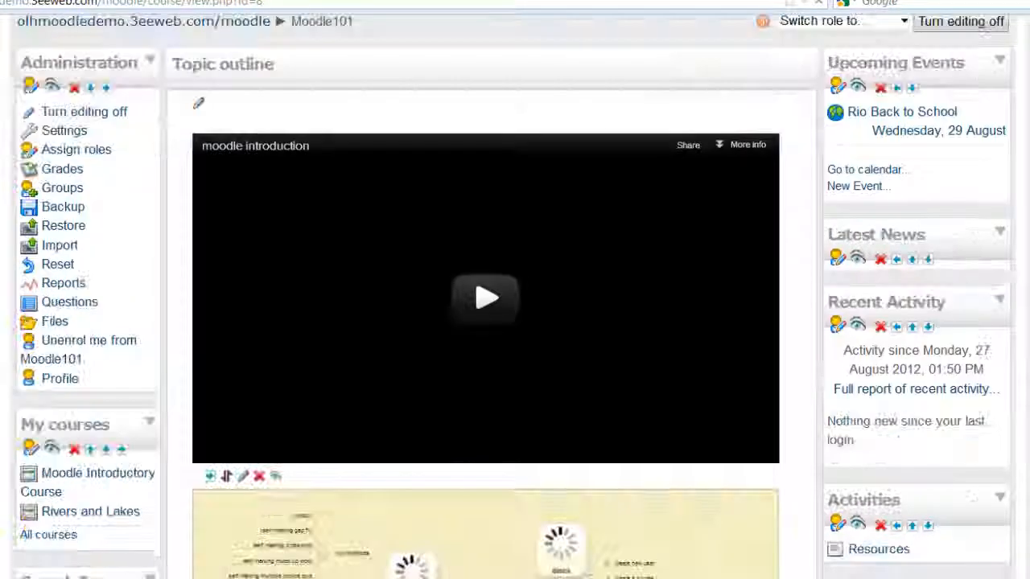
{"action": "scroll", "coordinate": [515, 322], "scroll_direction": "down", "scroll_amount": 4}
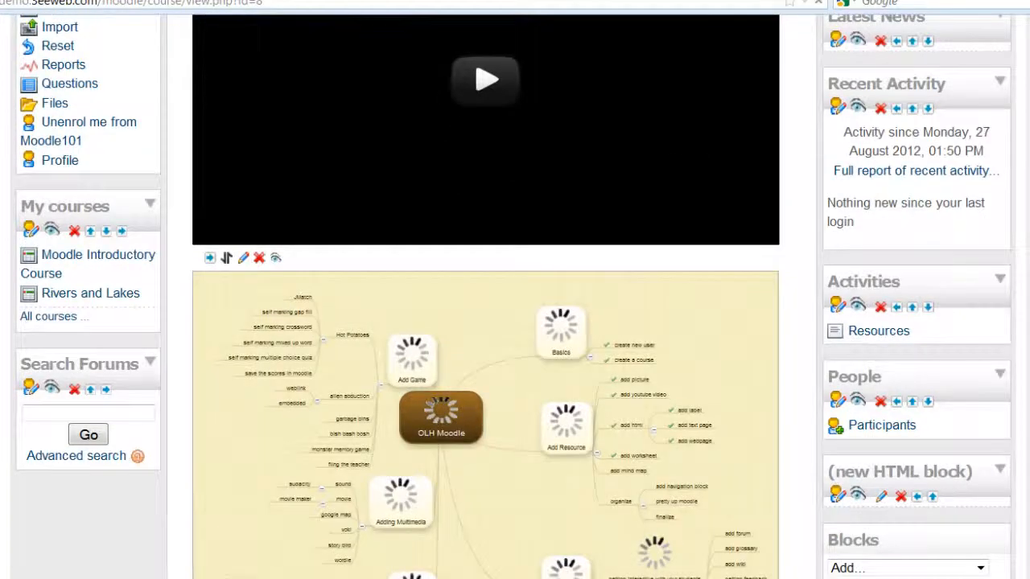
{"action": "scroll", "coordinate": [515, 322], "scroll_direction": "down", "scroll_amount": 6}
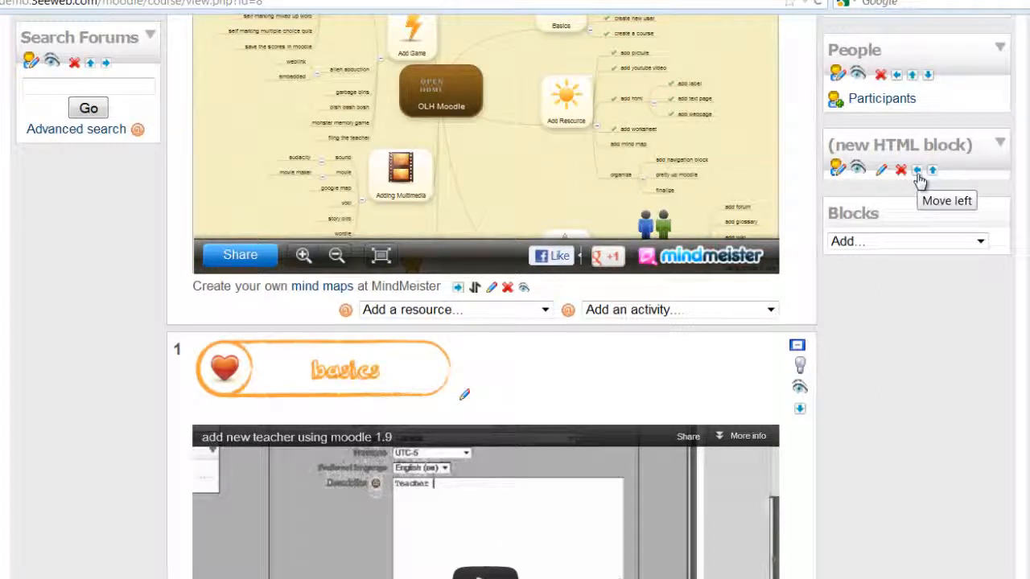
{"action": "left_click", "coordinate": [918, 174]}
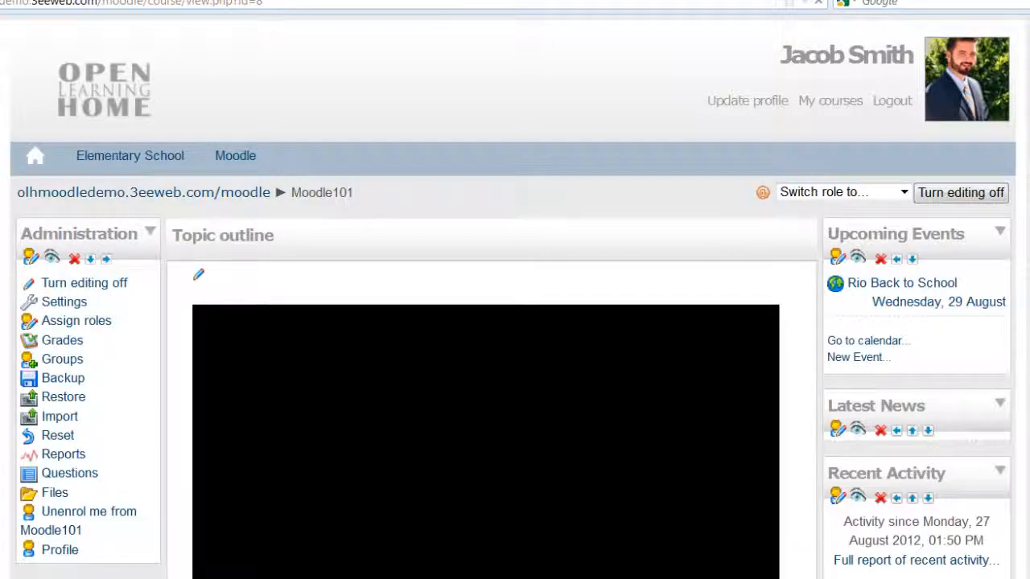
{"action": "scroll", "coordinate": [515, 296], "scroll_direction": "down", "scroll_amount": 8}
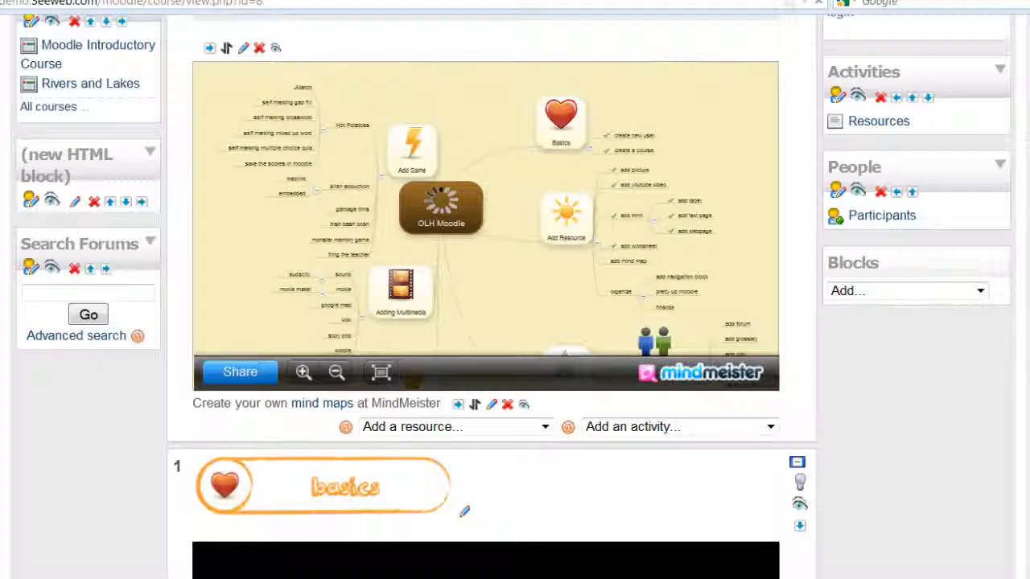
{"action": "left_click", "coordinate": [111, 203]}
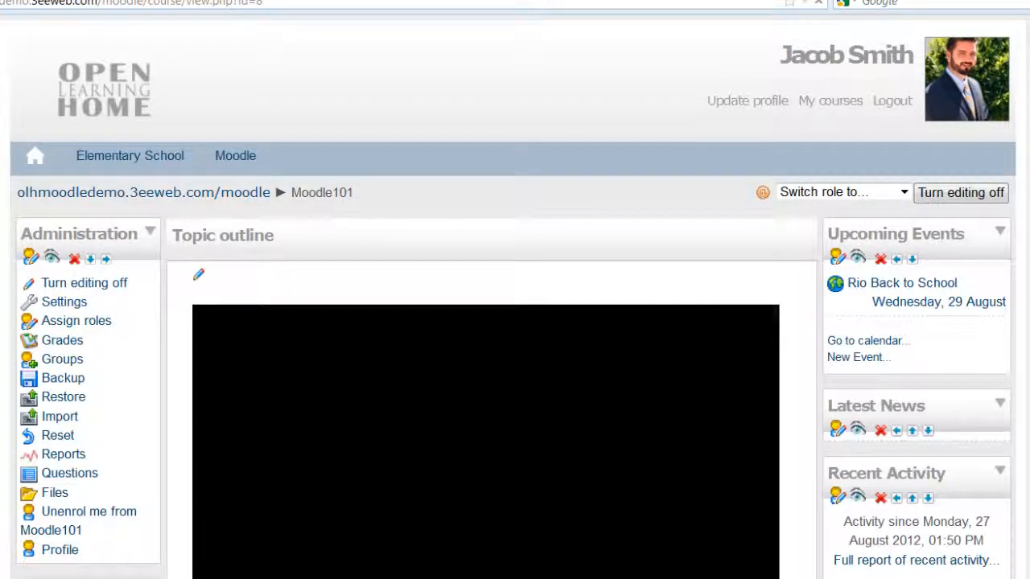
{"action": "scroll", "coordinate": [871, 254], "scroll_direction": "down", "scroll_amount": 4}
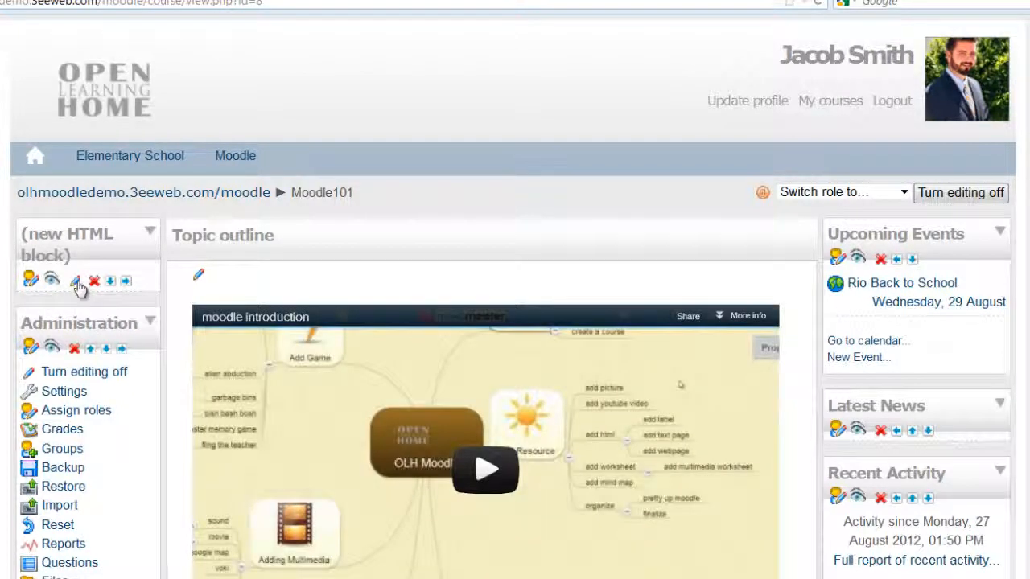
{"action": "left_click", "coordinate": [77, 283]}
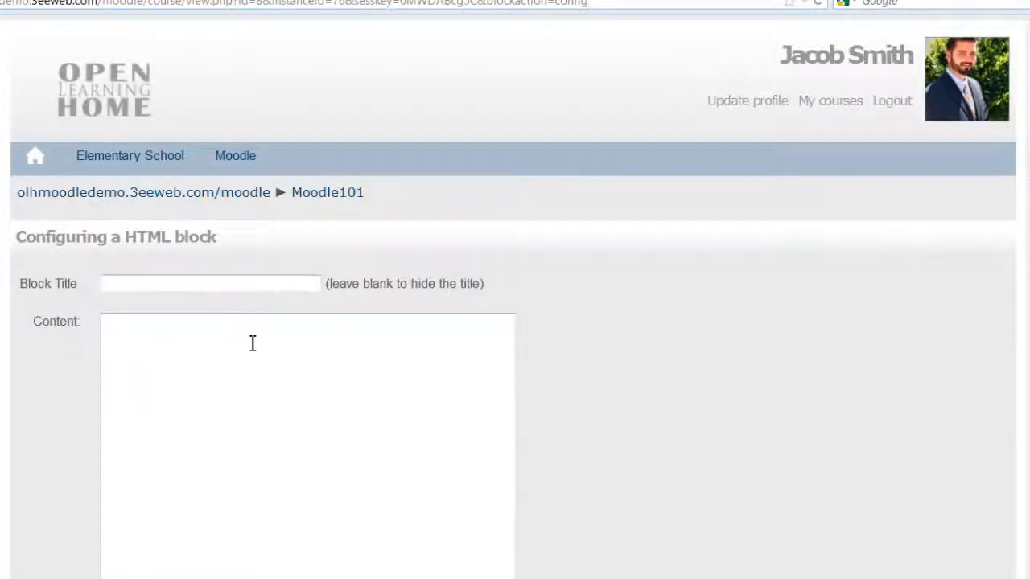
- Title the block 'Navigation', paste the <ul> link list as its content, and save
{"action": "type", "text": "N"}
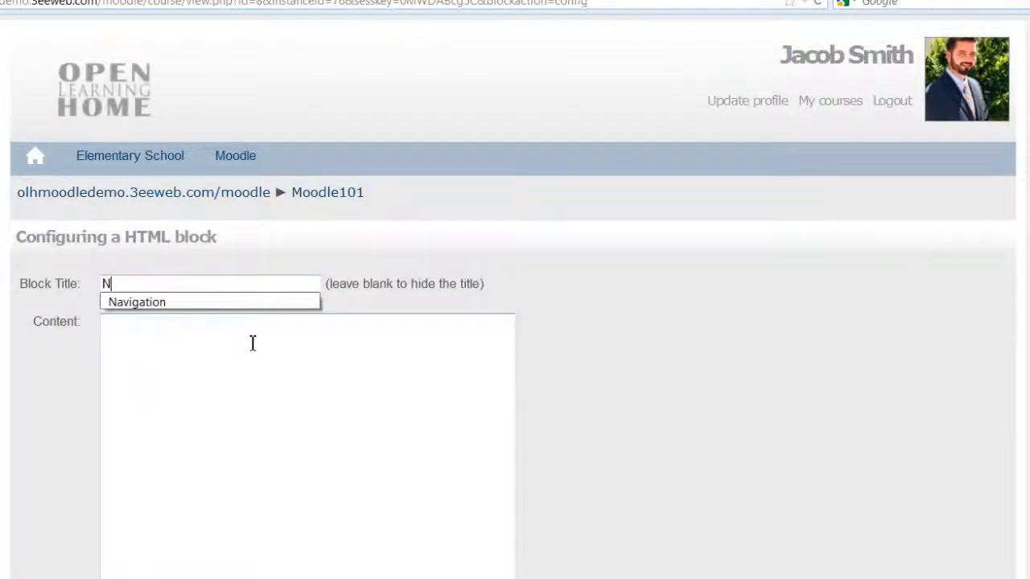
{"action": "type", "text": "avigation"}
{"action": "left_click", "coordinate": [252, 343]}
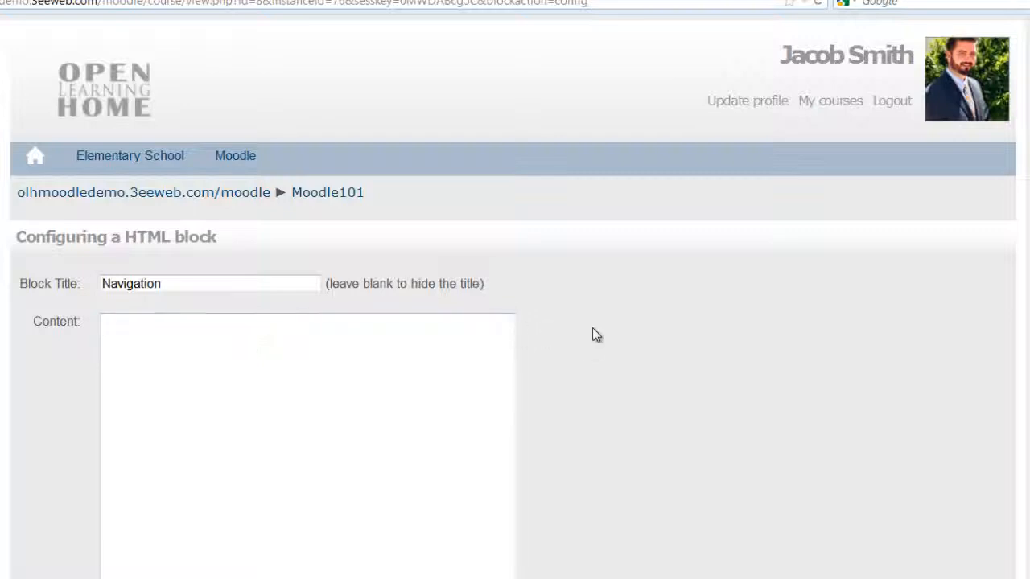
{"action": "key", "text": "ctrl+v"}
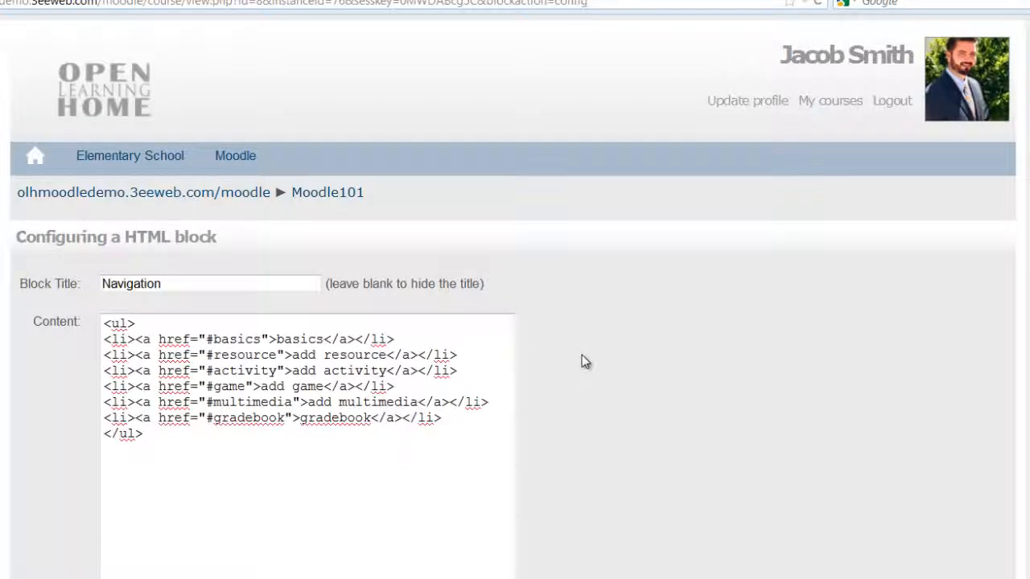
{"action": "scroll", "coordinate": [585, 362], "scroll_direction": "down", "scroll_amount": 3}
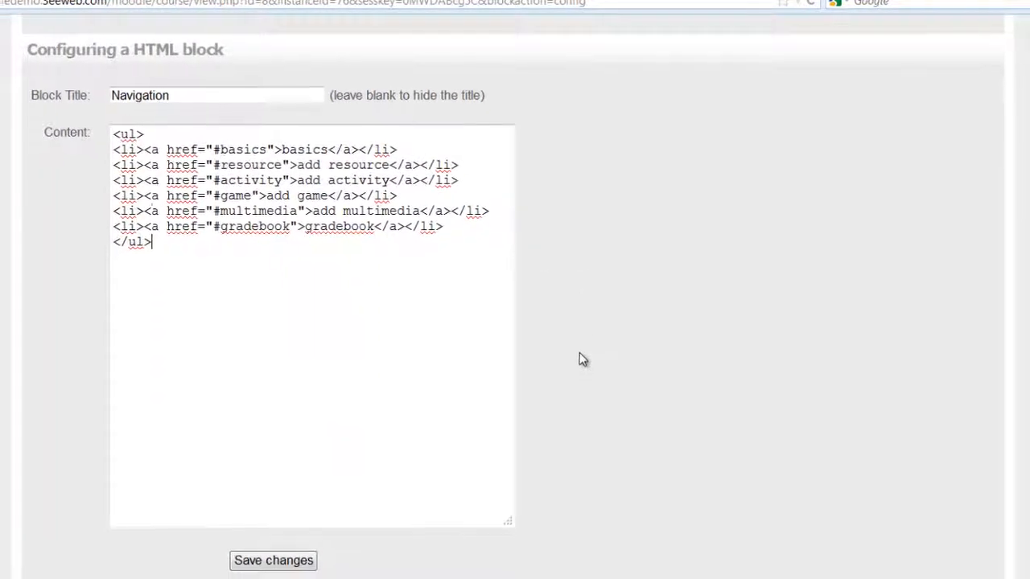
{"action": "left_click", "coordinate": [303, 561]}
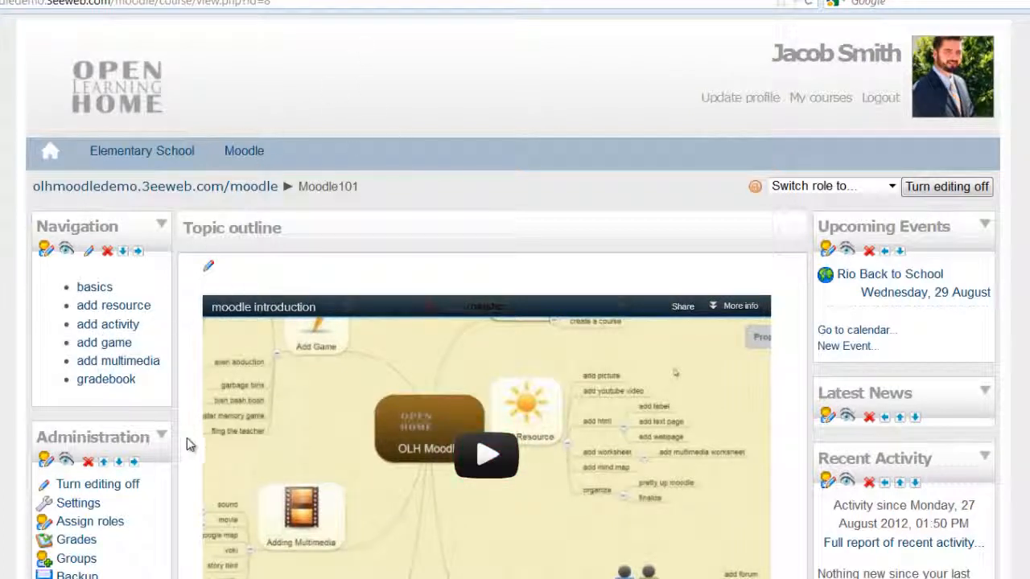
- Select the basics anchor tag code in the TinyMCE example's HTML source
{"action": "scroll", "coordinate": [151, 278], "scroll_direction": "down", "scroll_amount": 3}
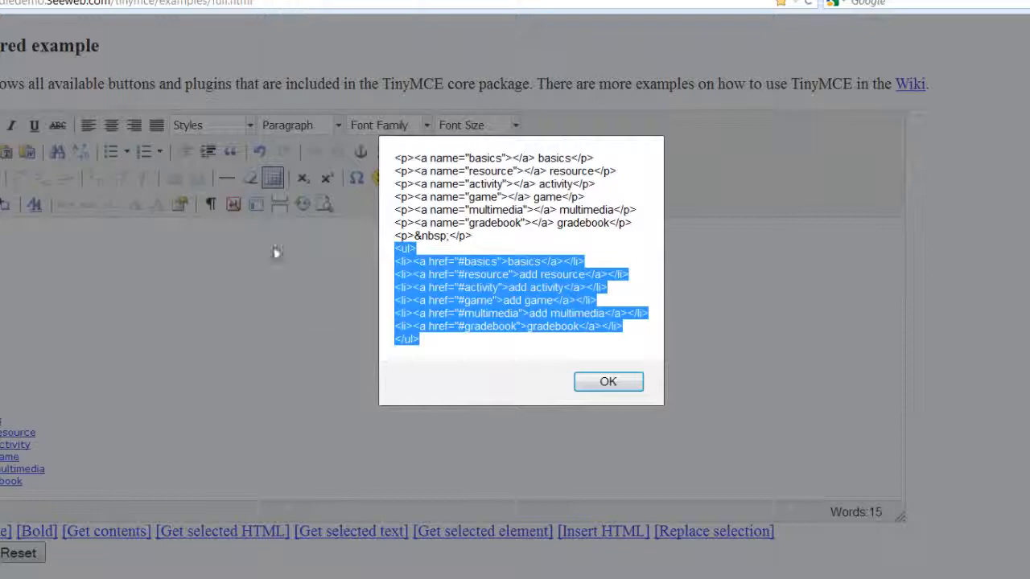
{"action": "left_click", "coordinate": [502, 226]}
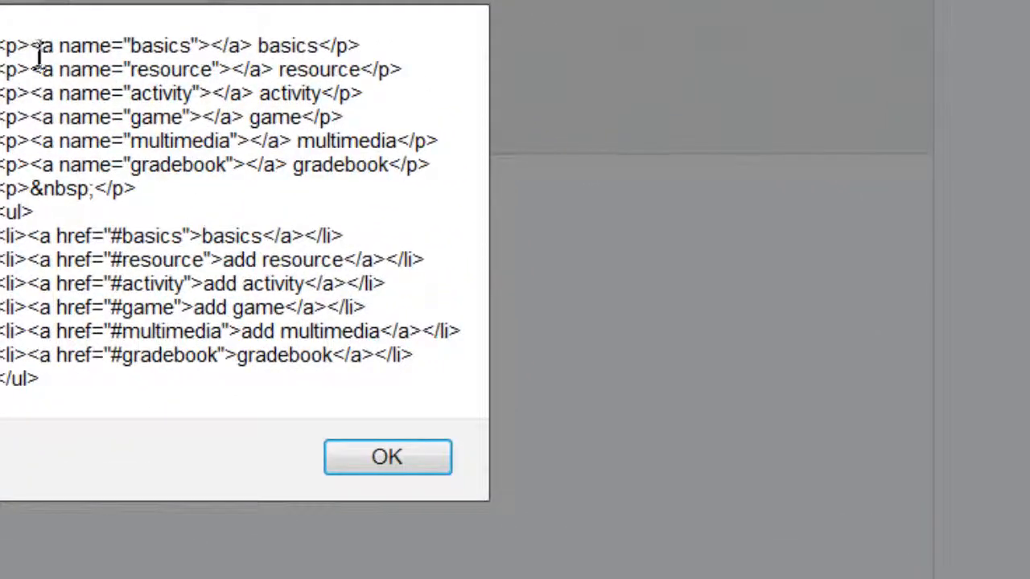
{"action": "left_click_drag", "start_coordinate": [32, 45], "coordinate": [257, 50]}
{"action": "key", "text": "ctrl+c"}
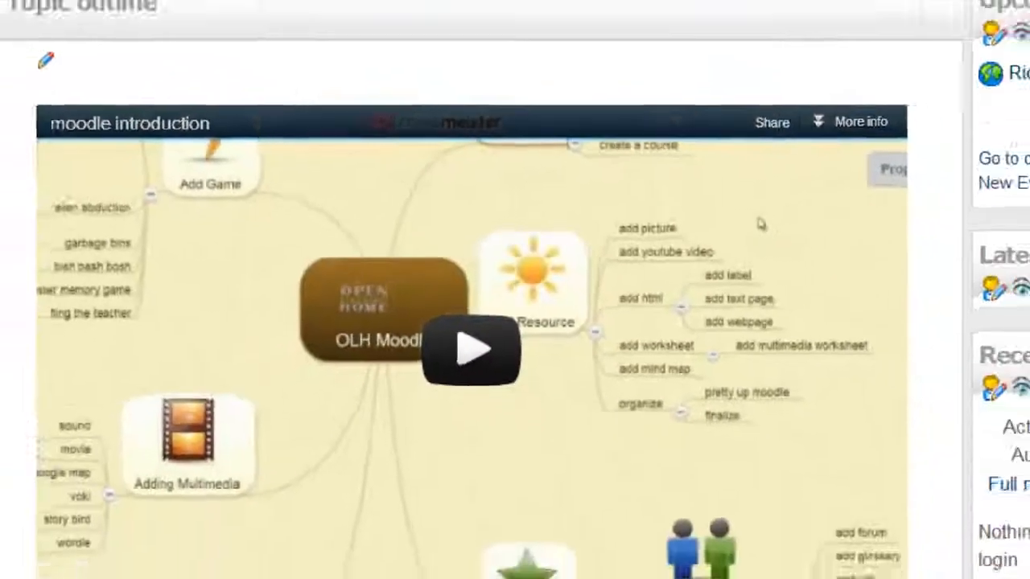
{"action": "scroll", "coordinate": [368, 359], "scroll_direction": "down", "scroll_amount": 5}
{"action": "scroll", "coordinate": [369, 360], "scroll_direction": "down", "scroll_amount": 6}
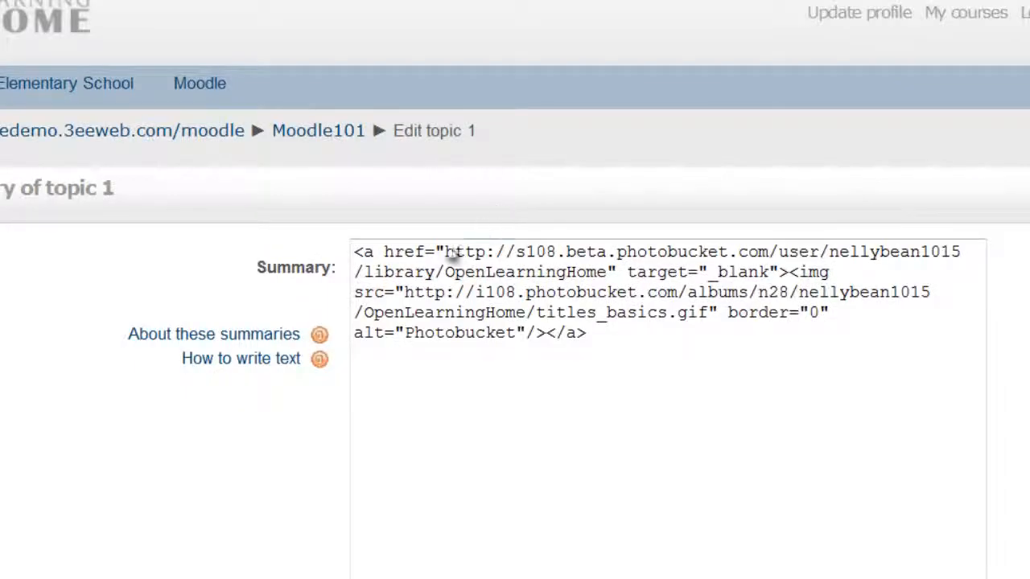
- Insert <a name="basics"></a> on its own line at the start of topic 1's summary, save, and test the basics link
{"action": "left_click", "coordinate": [361, 256]}
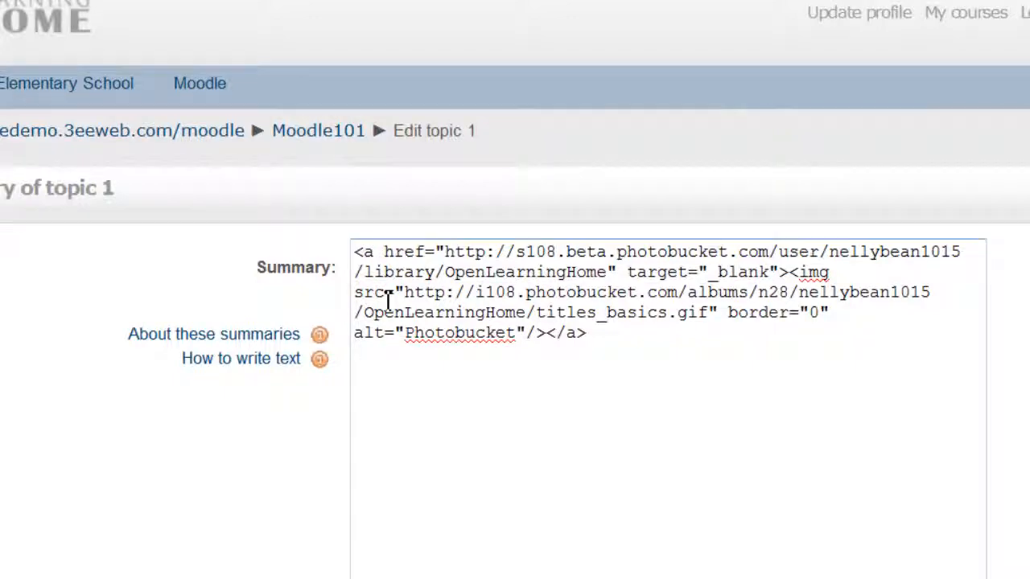
{"action": "key", "text": "ctrl+v"}
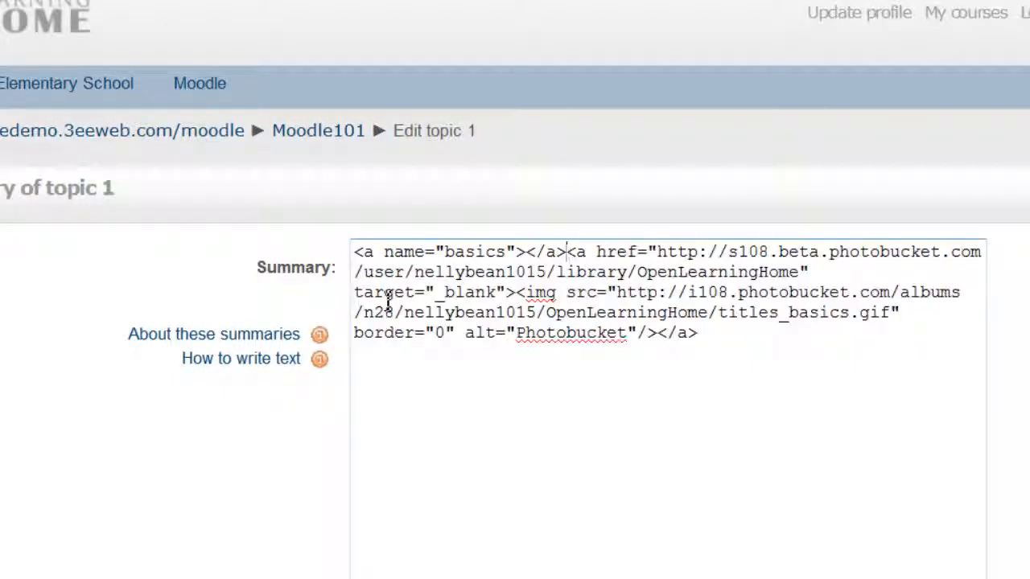
{"action": "key", "text": "Return"}
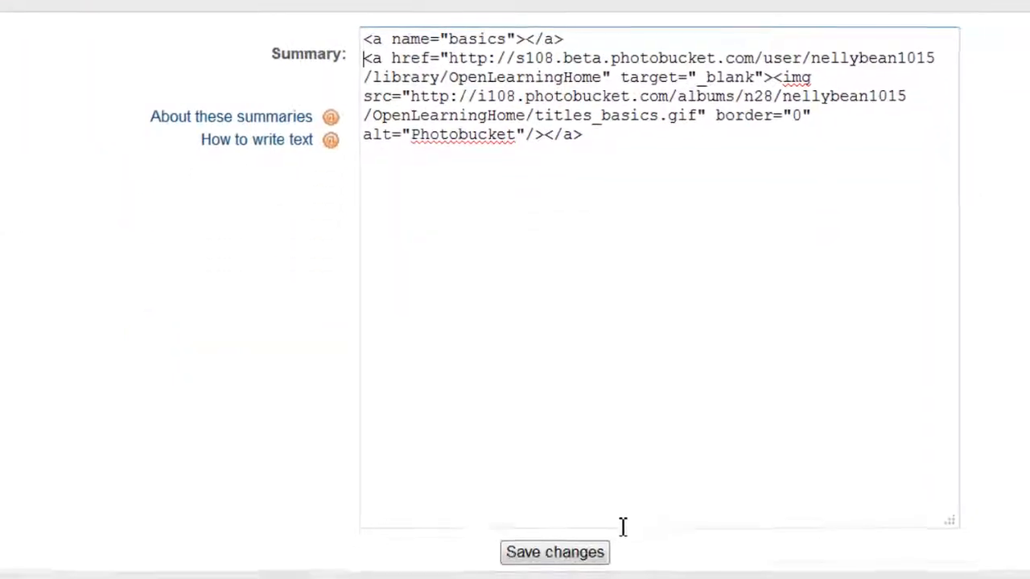
{"action": "left_click", "coordinate": [598, 551]}
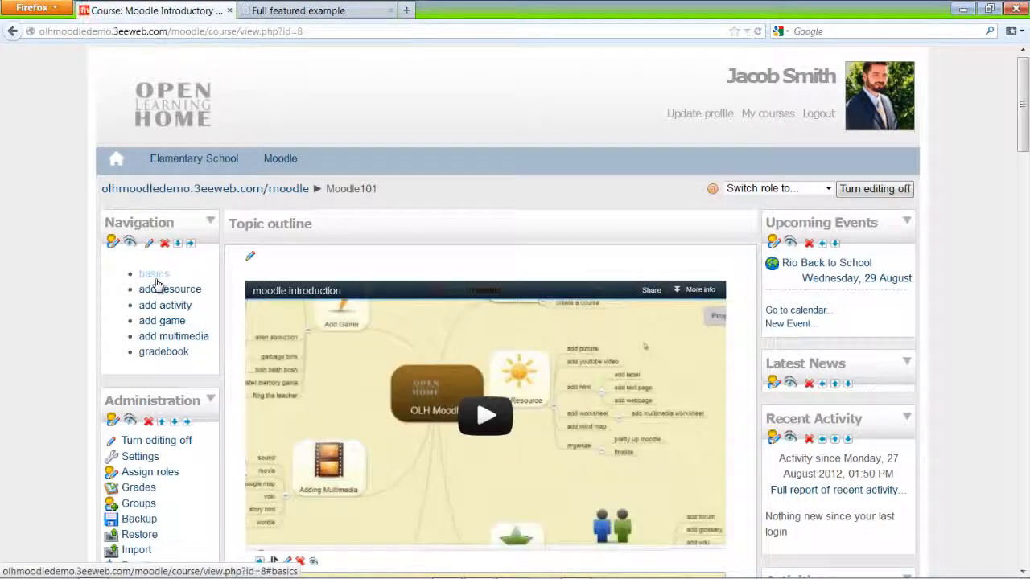
{"action": "left_click", "coordinate": [157, 276]}
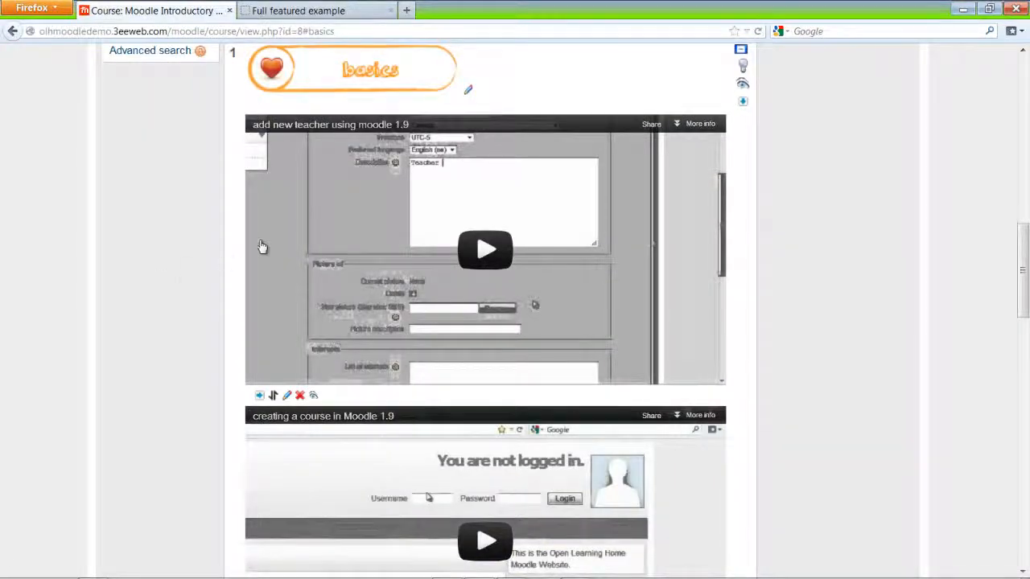
- Select the <a name="resource"></a> anchor tag in the example HTML source
{"action": "left_click", "coordinate": [349, 9]}
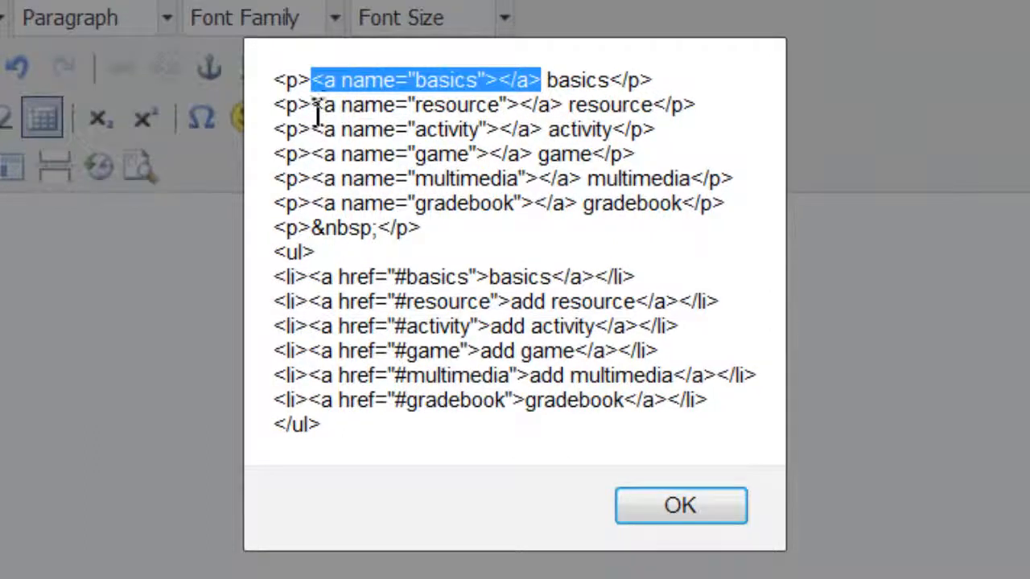
{"action": "left_click_drag", "start_coordinate": [390, 154], "coordinate": [454, 154]}
{"action": "left_click_drag", "start_coordinate": [416, 105], "coordinate": [568, 104]}
{"action": "key", "text": "ctrl+c"}
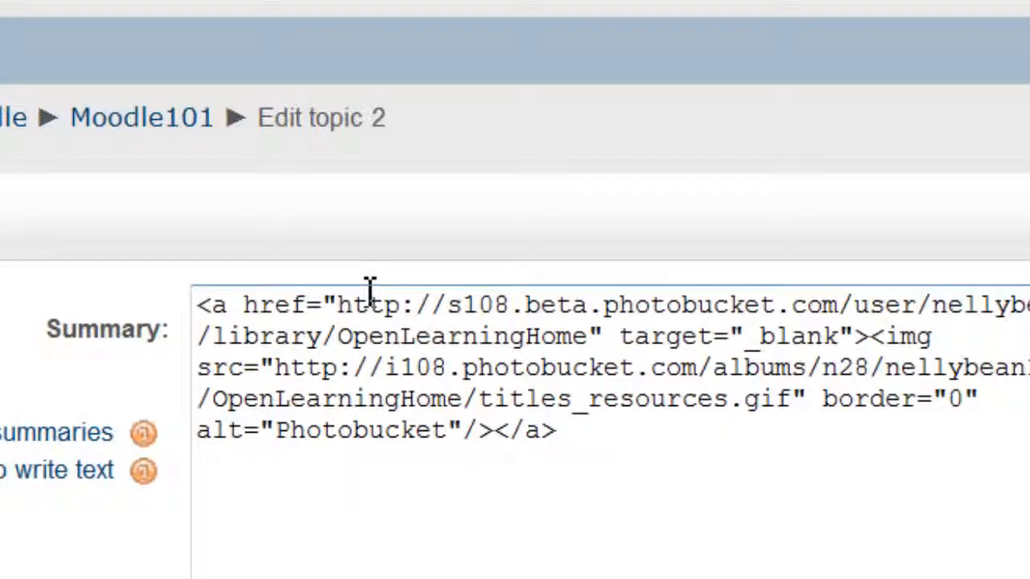
- Put <a name="resource"></a> on its own line at the start of topic 2's summary, then select the activity anchor code
{"action": "left_click", "coordinate": [208, 316]}
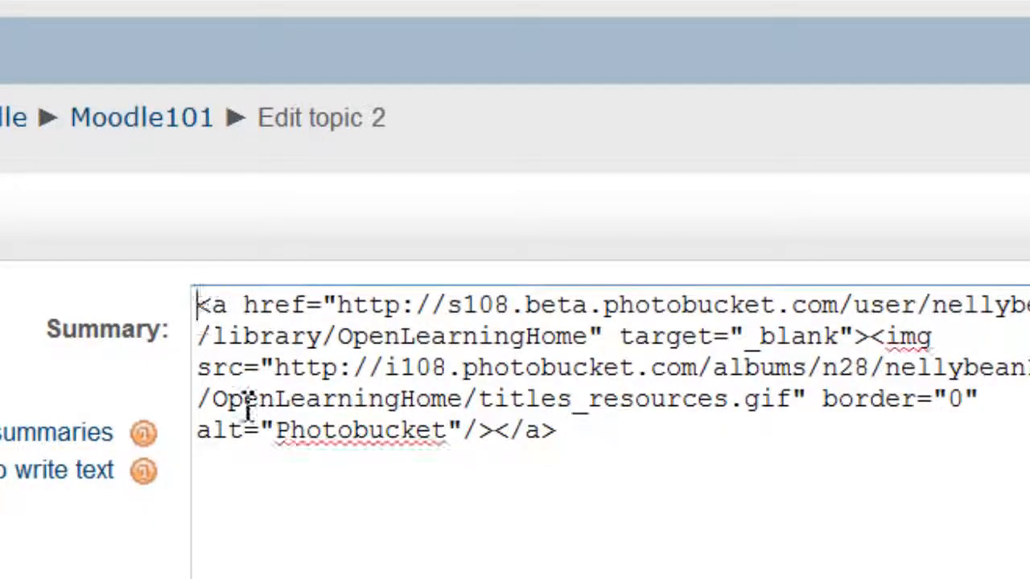
{"action": "key", "text": "ctrl+v"}
{"action": "key", "text": "Return"}
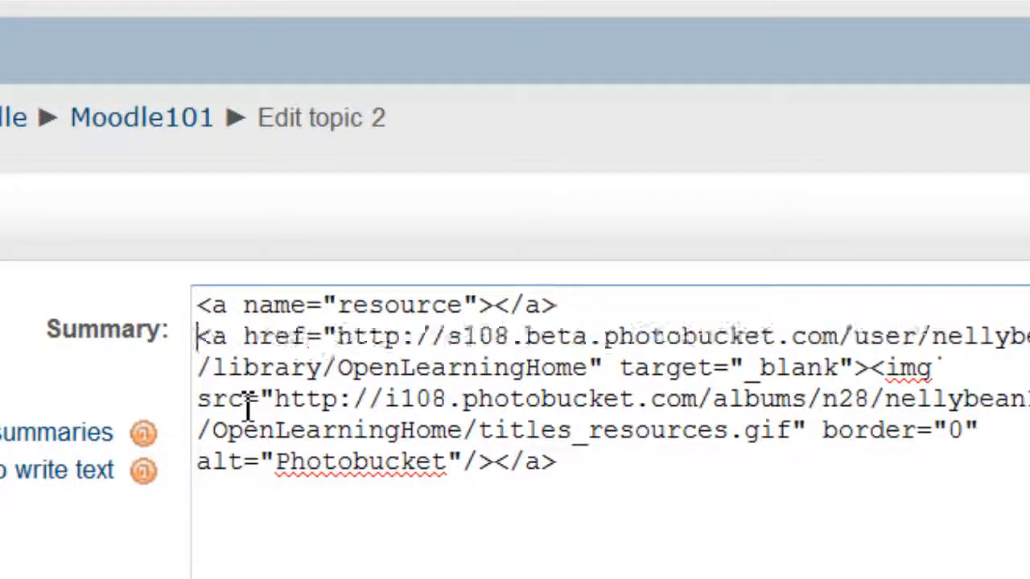
{"action": "scroll", "coordinate": [249, 407], "scroll_direction": "down", "scroll_amount": 4}
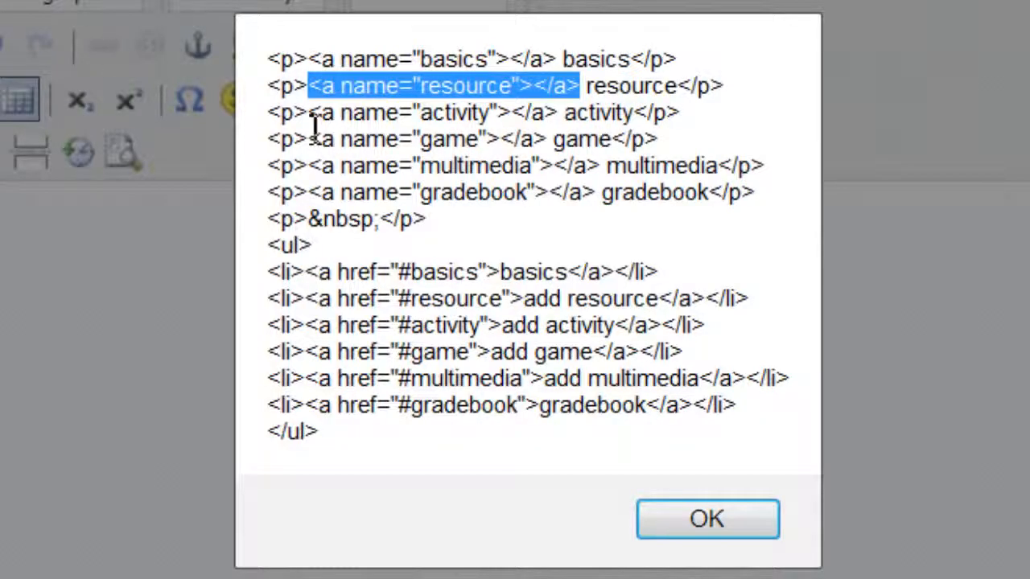
{"action": "left_click_drag", "start_coordinate": [311, 119], "coordinate": [566, 118]}
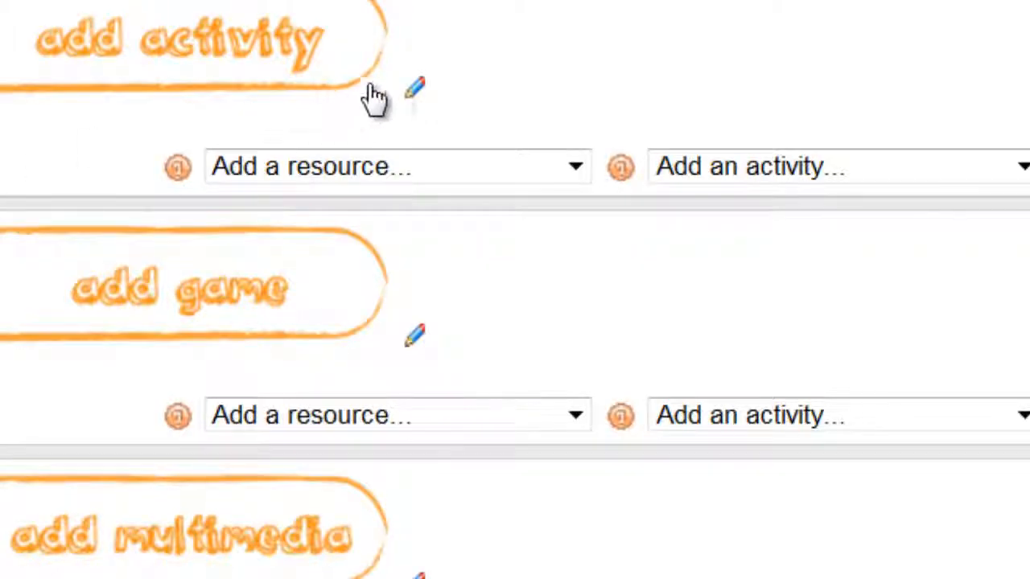
- Add <a name="activity"></a> on its own line at the start of topic 3's summary, then select the game anchor code
{"action": "left_click", "coordinate": [419, 95]}
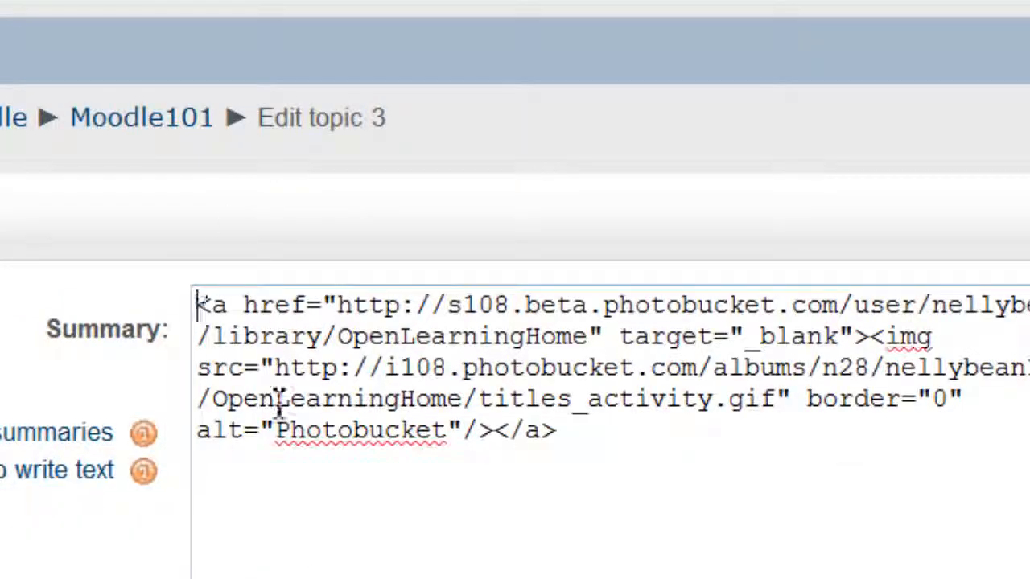
{"action": "type", "text": "<a name=\"activity\"></a>"}
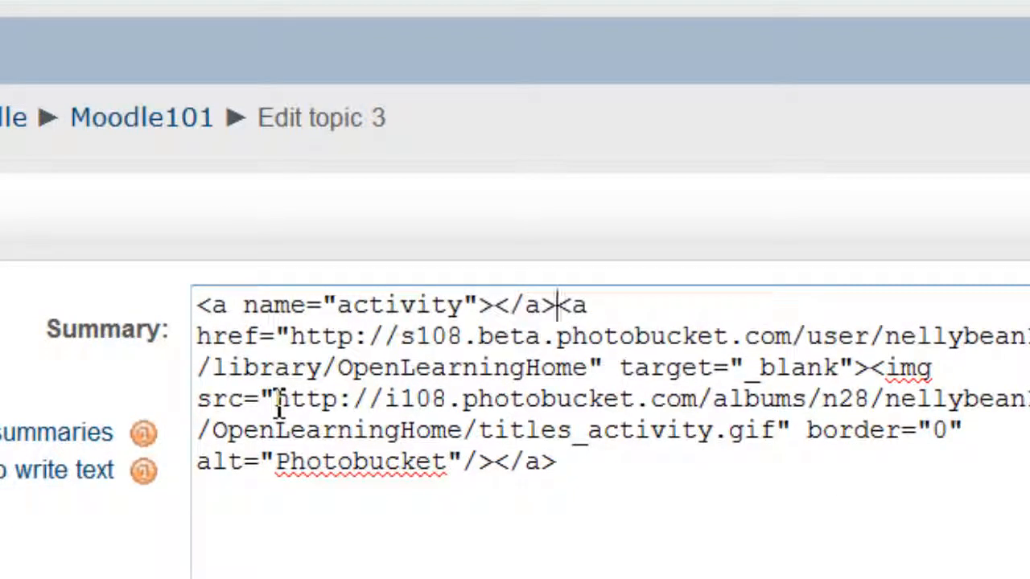
{"action": "key", "text": "Return"}
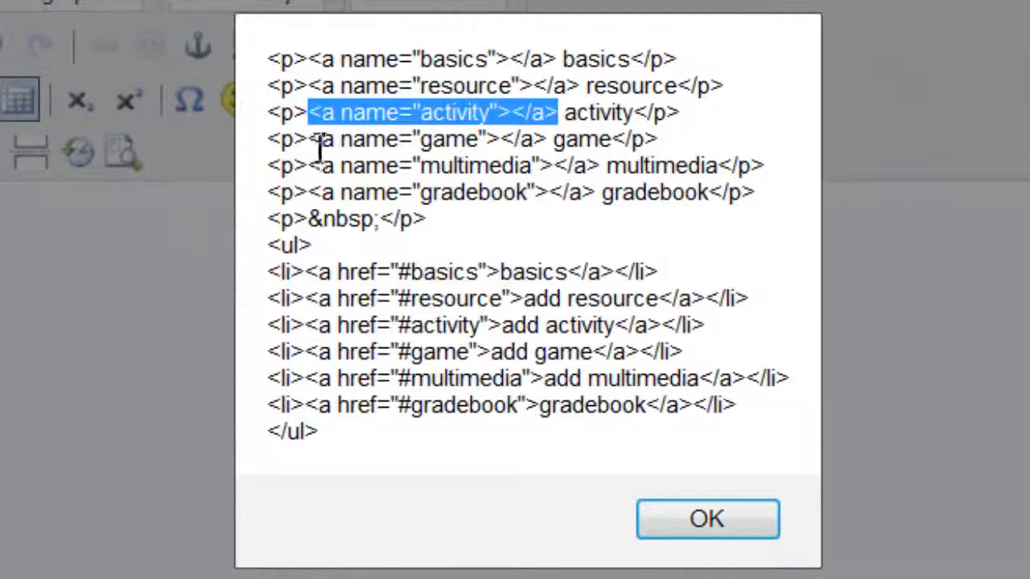
{"action": "left_click_drag", "start_coordinate": [309, 140], "coordinate": [552, 139]}
{"action": "key", "text": "ctrl+c"}
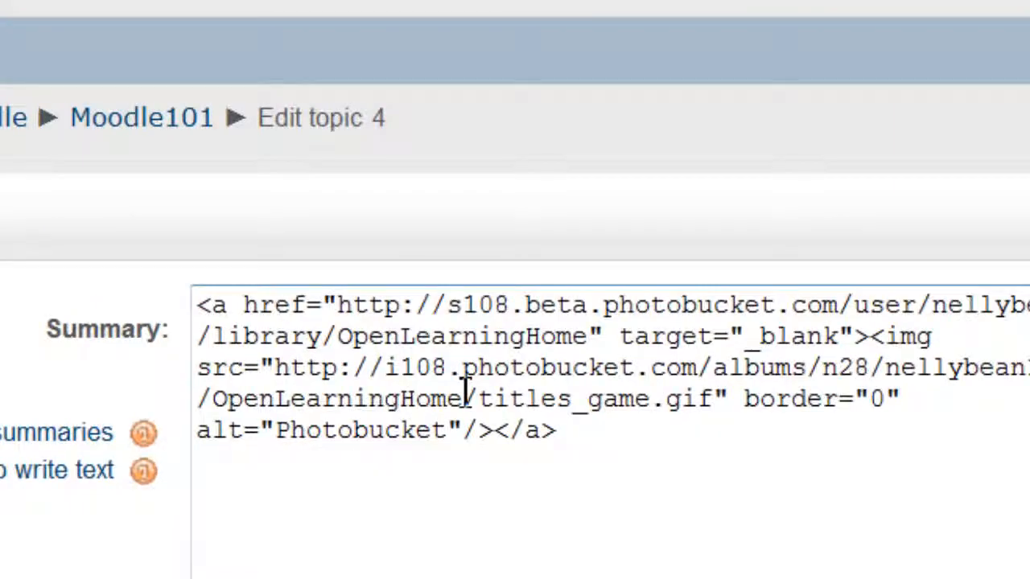
- Insert the game anchor on its own line atop topic 4's summary and test the add game link
{"action": "left_click", "coordinate": [200, 310]}
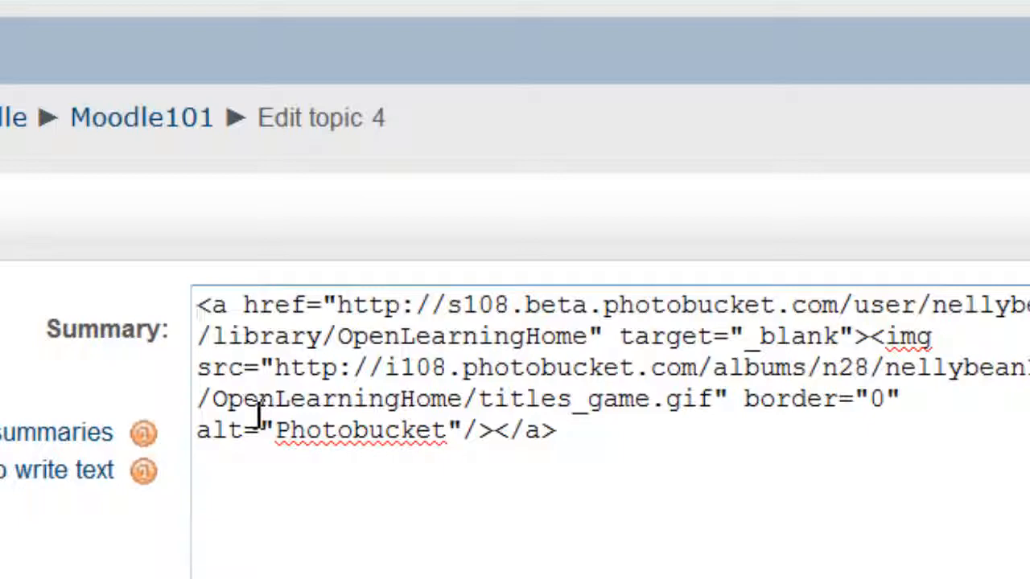
{"action": "key", "text": "ctrl+v"}
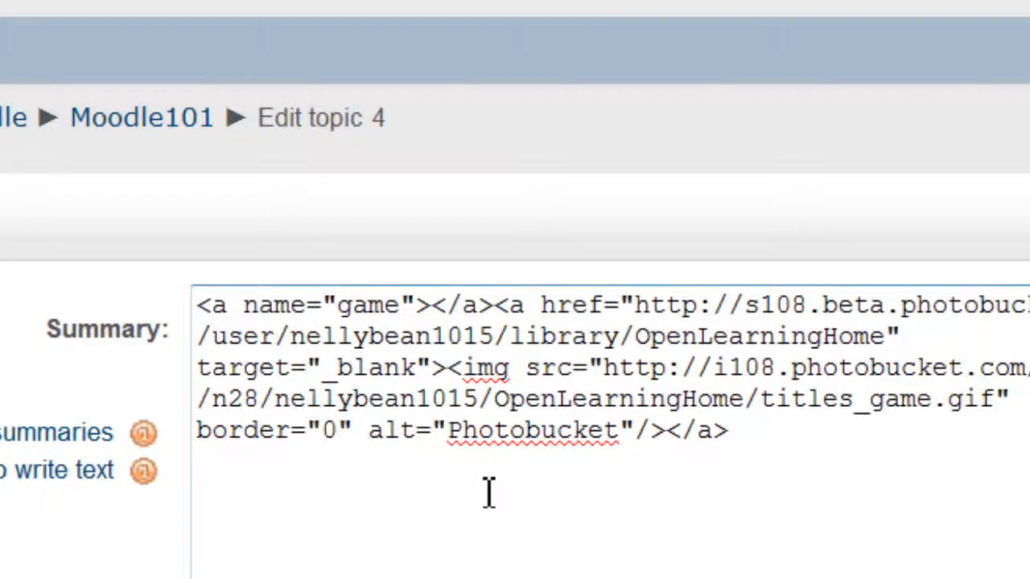
{"action": "key", "text": "Return"}
{"action": "scroll", "coordinate": [488, 492], "scroll_direction": "down", "scroll_amount": 3}
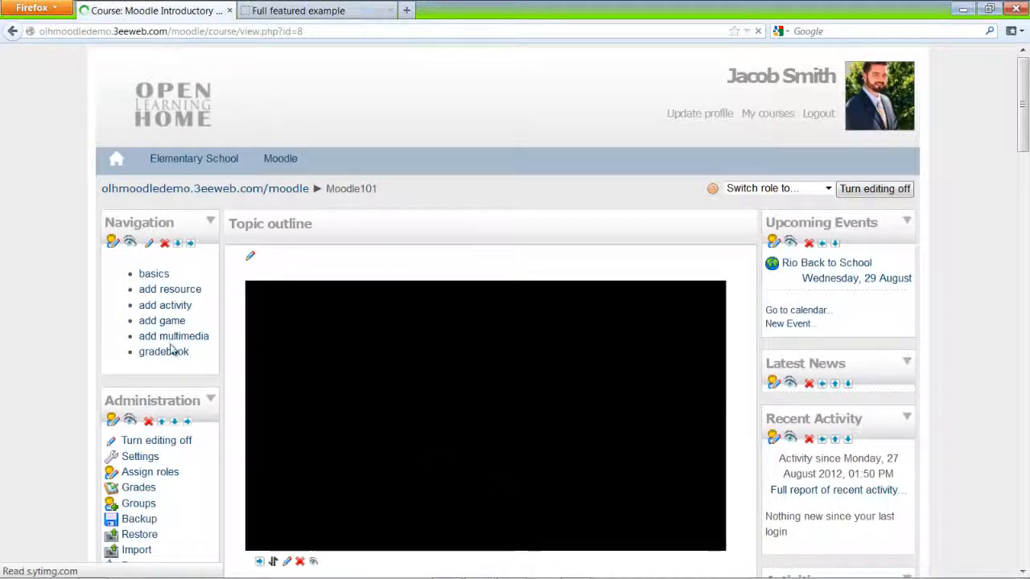
{"action": "left_click", "coordinate": [175, 322]}
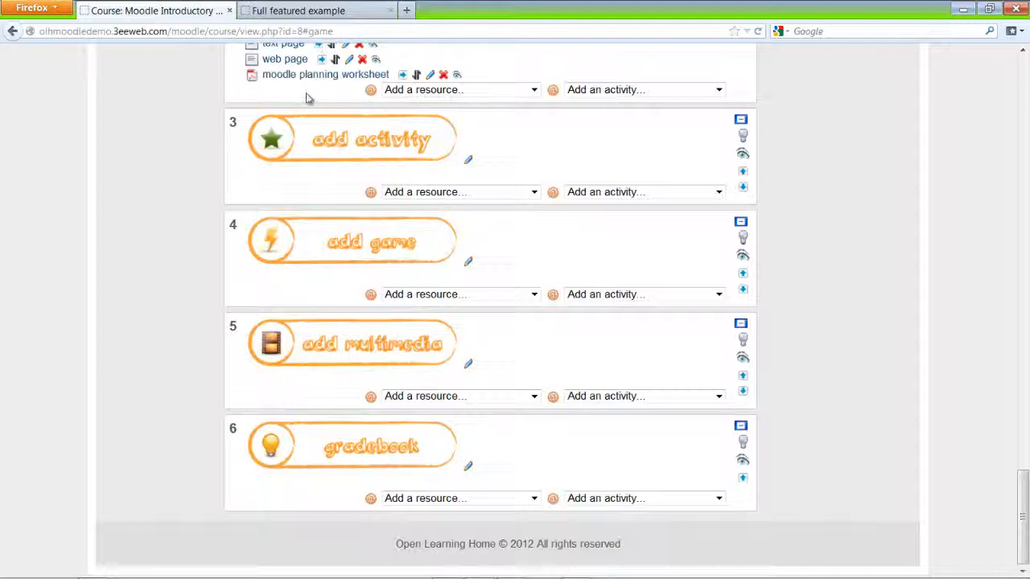
- Copy <a name="multimedia"></a> from the TinyMCE source and edit topic 5's summary
{"action": "left_click", "coordinate": [306, 11]}
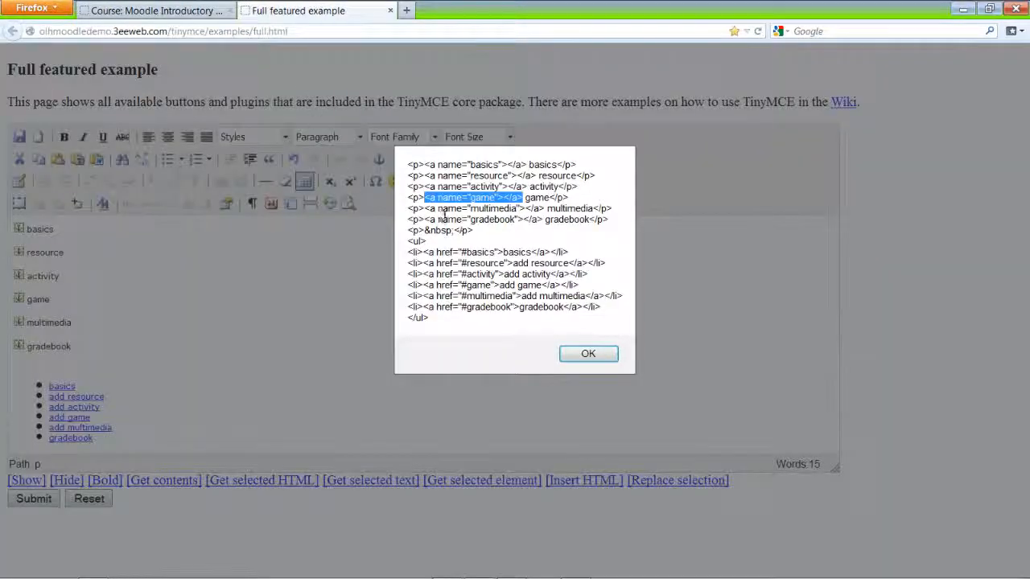
{"action": "left_click_drag", "start_coordinate": [427, 209], "coordinate": [529, 210]}
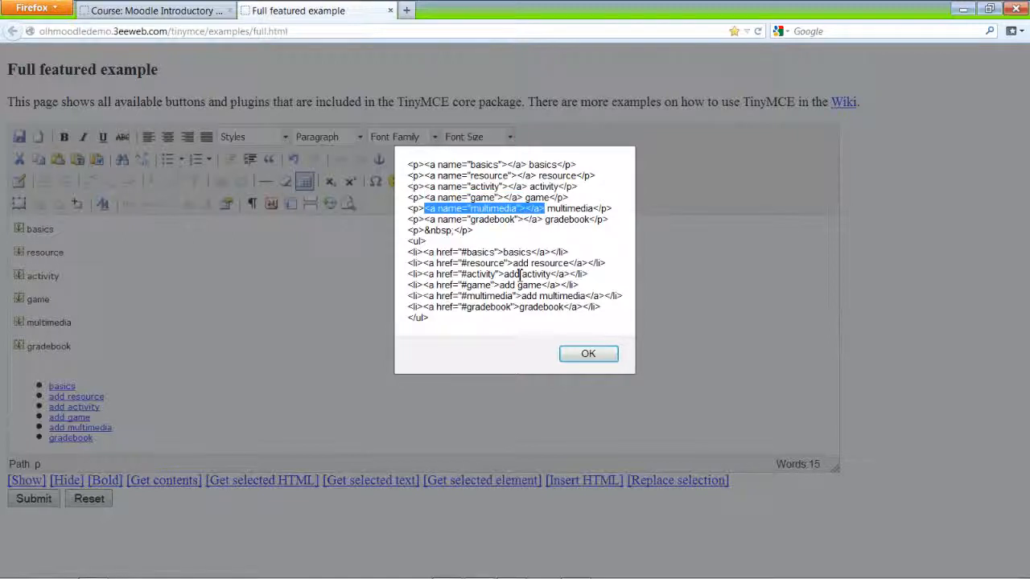
{"action": "left_click", "coordinate": [137, 11]}
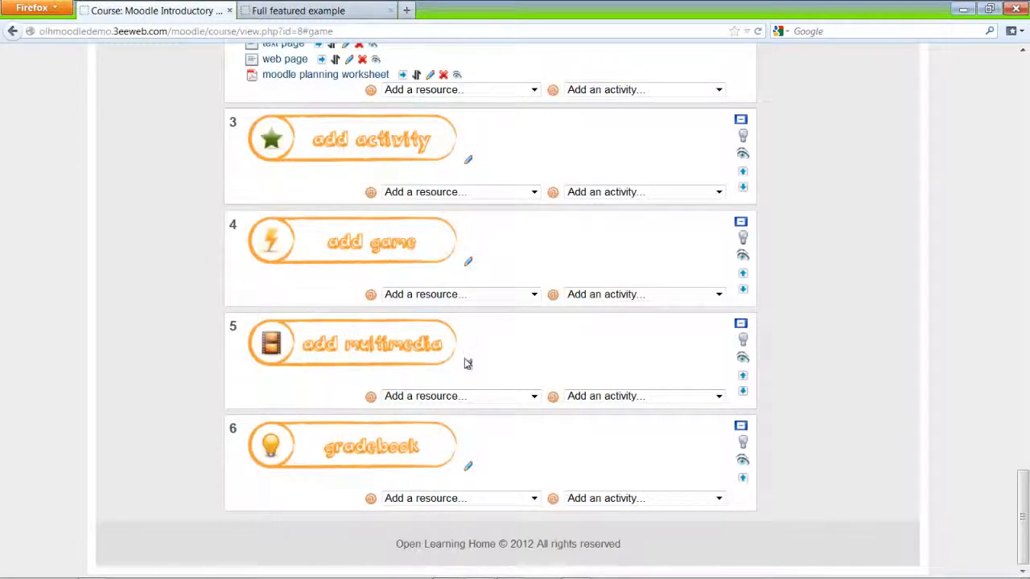
{"action": "left_click", "coordinate": [468, 366]}
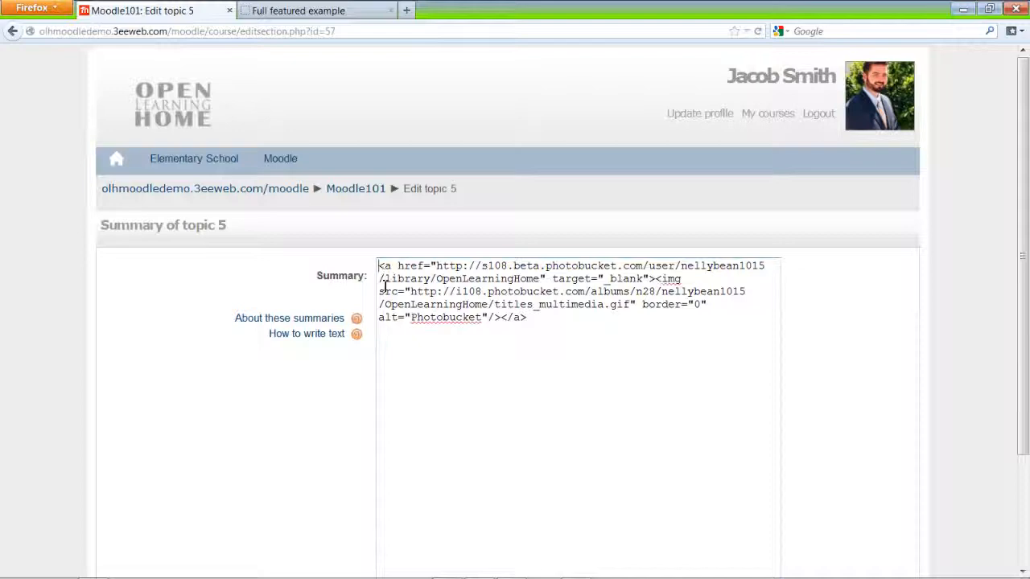
- Put the multimedia anchor on its own line atop topic 5's summary, save, and test add multimedia
{"action": "type", "text": "<a name=\"multimedia\"></a>"}
{"action": "key", "text": "Return"}
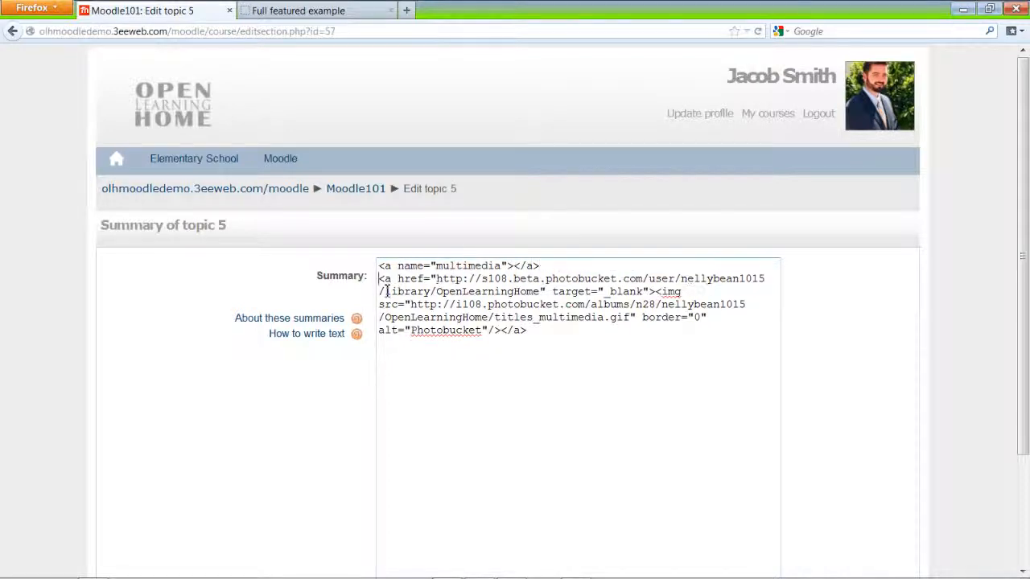
{"action": "scroll", "coordinate": [413, 330], "scroll_direction": "down", "scroll_amount": 3}
{"action": "left_click", "coordinate": [513, 480]}
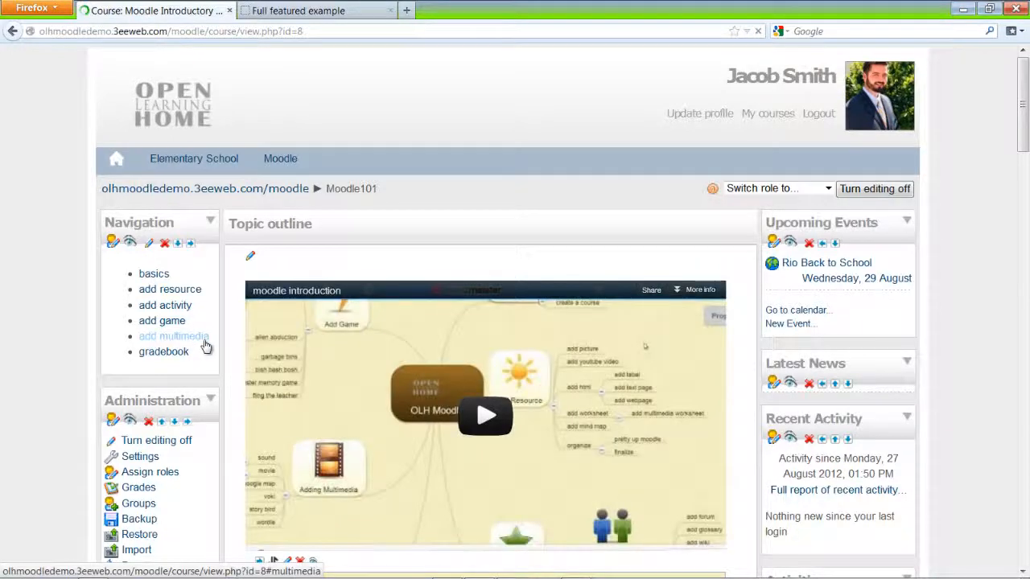
{"action": "left_click", "coordinate": [204, 344]}
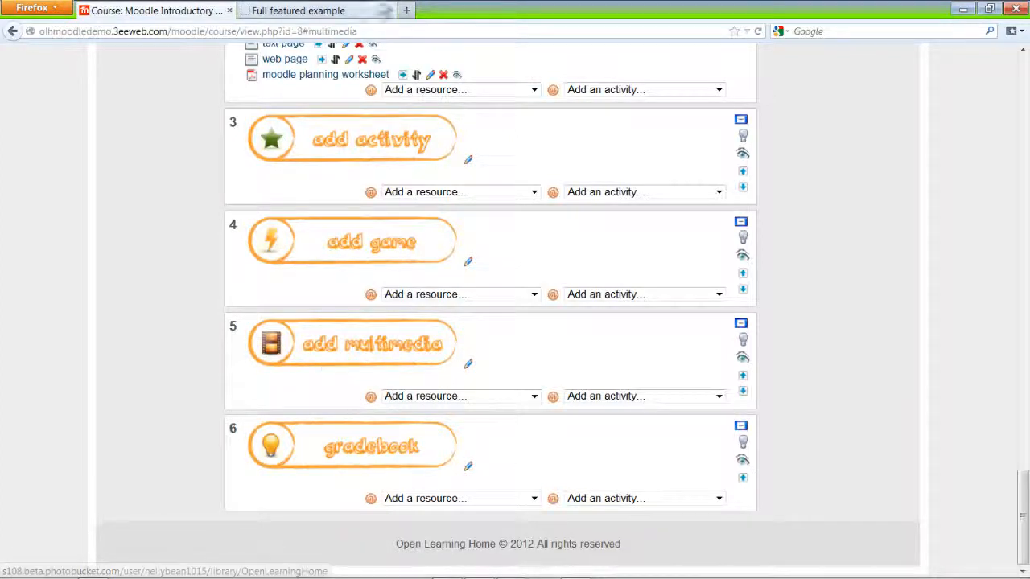
- Copy the gradebook anchor tag from the TinyMCE source and edit topic 6's summary
{"action": "left_click", "coordinate": [356, 9]}
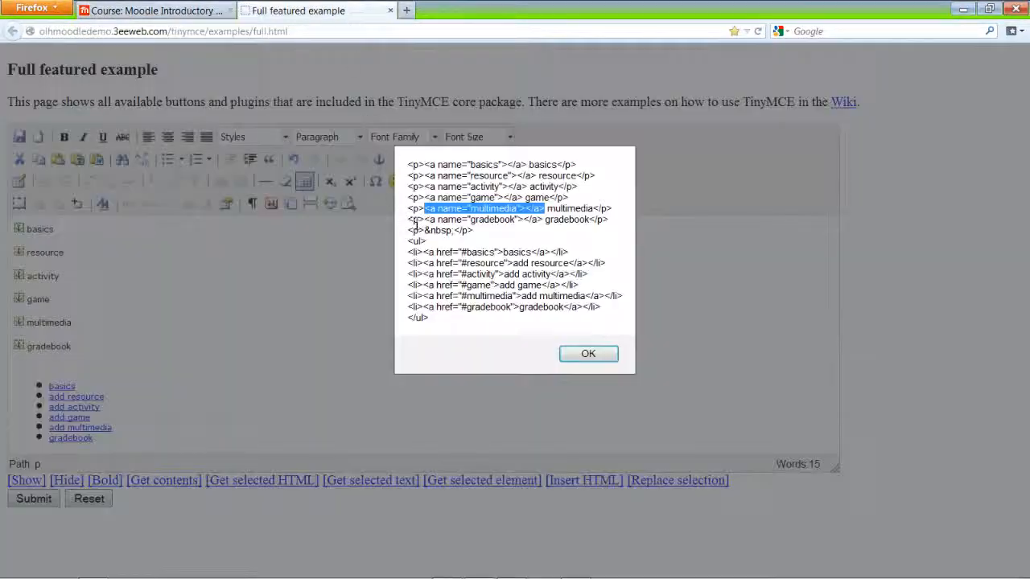
{"action": "left_click_drag", "start_coordinate": [426, 222], "coordinate": [536, 224]}
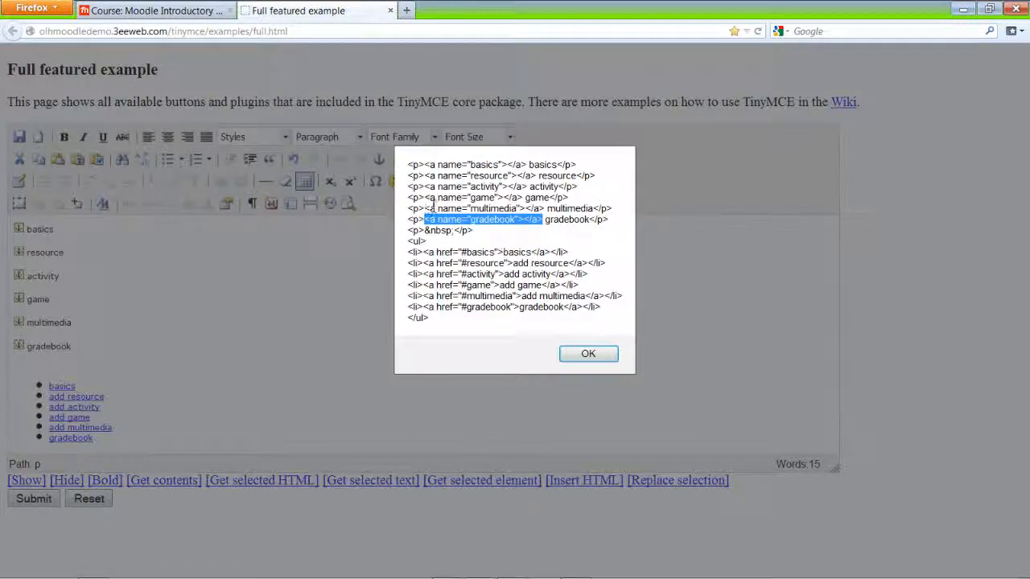
{"action": "left_click", "coordinate": [202, 15]}
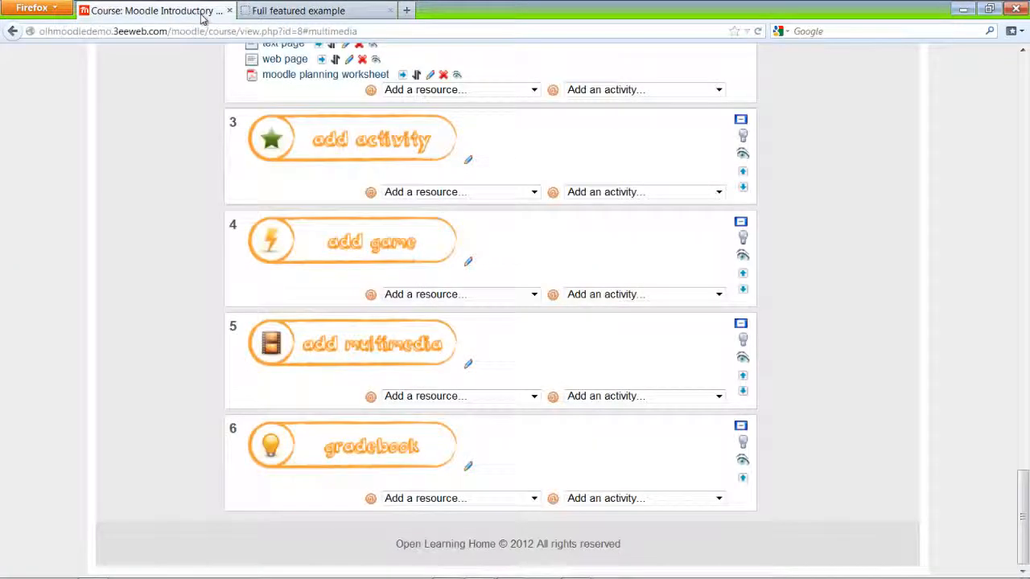
{"action": "left_click", "coordinate": [467, 469]}
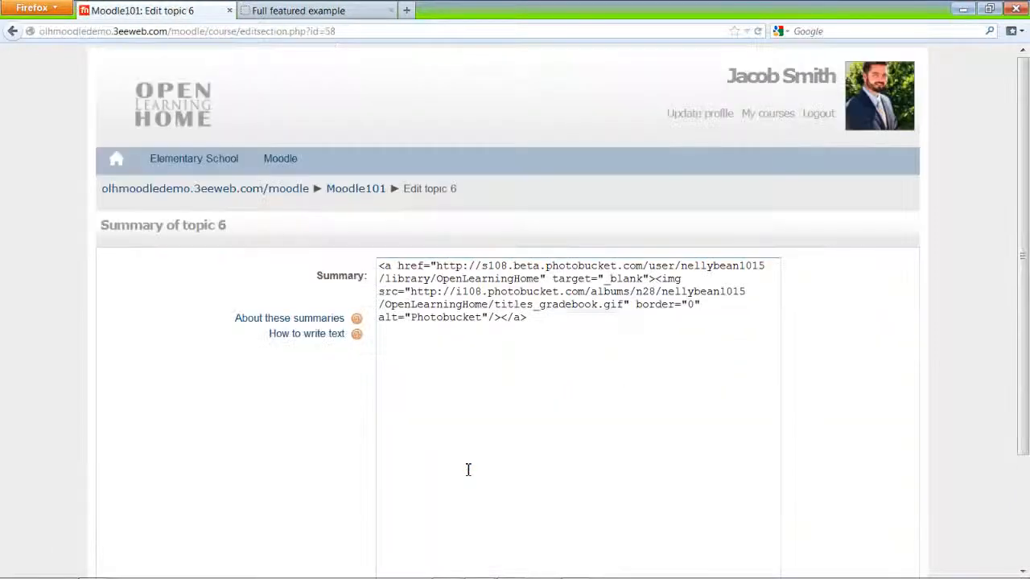
- Insert the gradebook anchor on its own line at the start of topic 6's summary and save
{"action": "left_click", "coordinate": [381, 266]}
{"action": "type", "text": "<a name=\"gradebook\"></a>"}
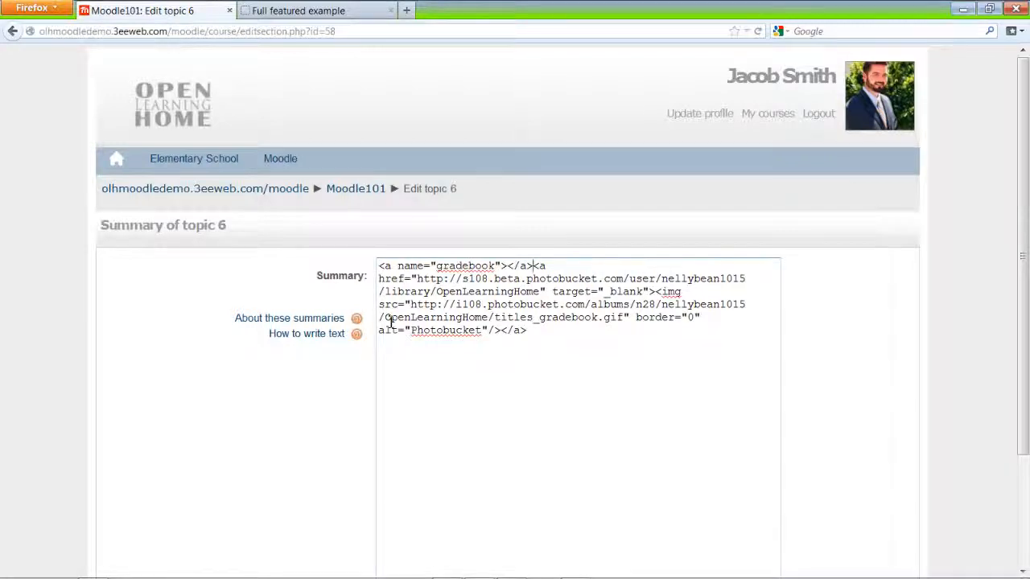
{"action": "key", "text": "Return"}
{"action": "scroll", "coordinate": [390, 330], "scroll_direction": "down", "scroll_amount": 3}
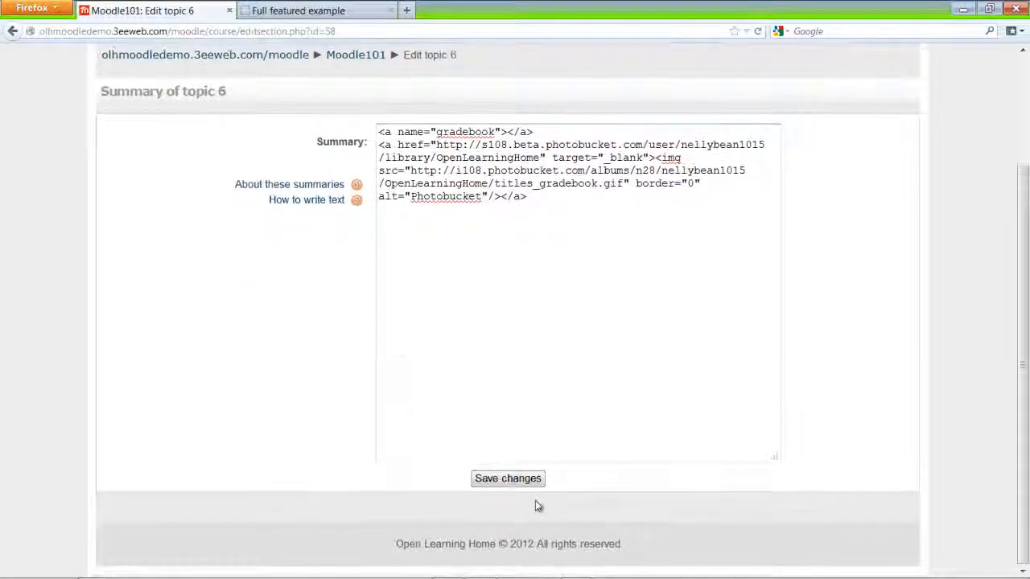
{"action": "left_click", "coordinate": [508, 479]}
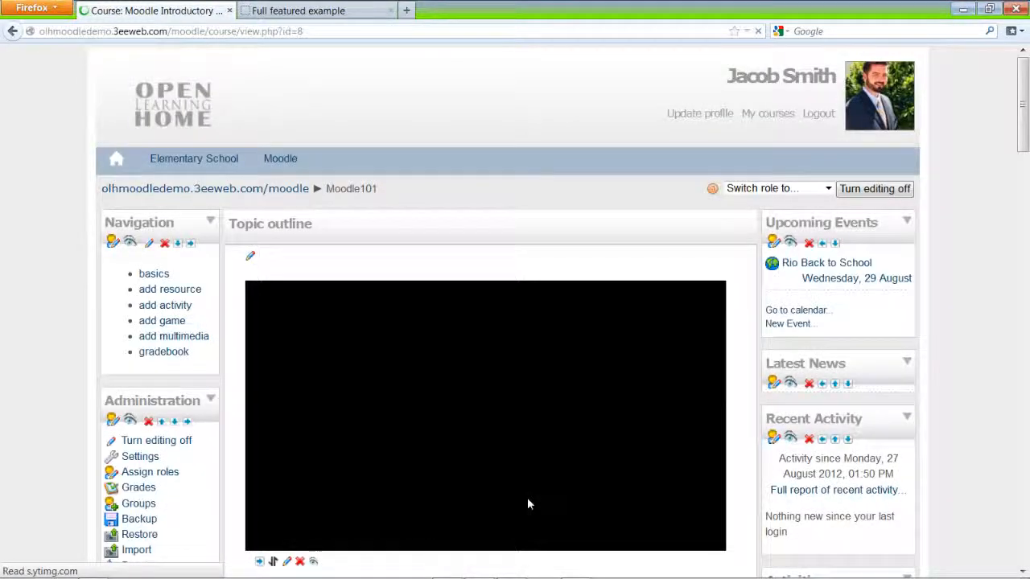
- Confirm the gradebook link jumps to topic 6, then edit the Navigation HTML block
{"action": "left_click", "coordinate": [177, 354]}
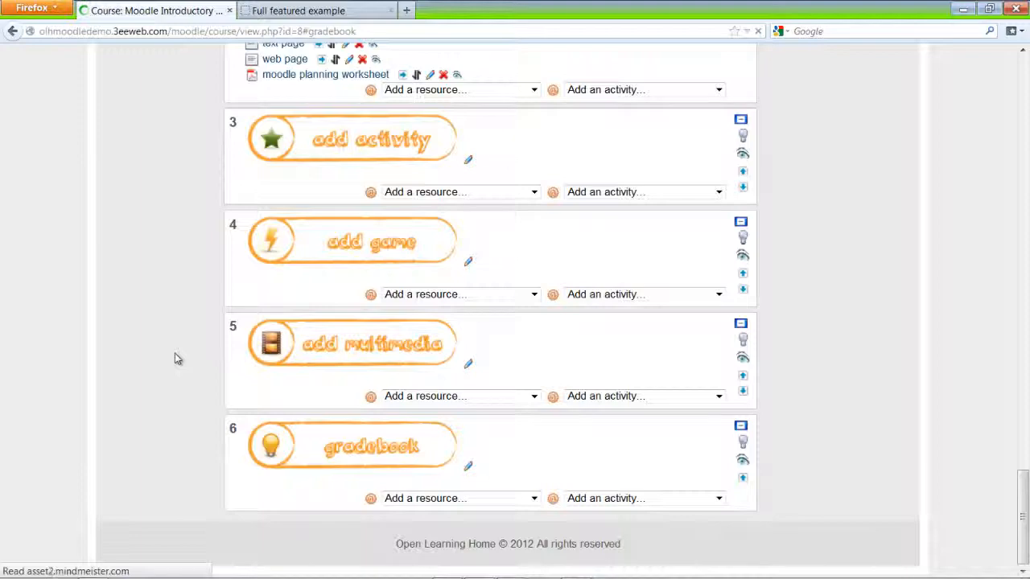
{"action": "scroll", "coordinate": [372, 427], "scroll_direction": "up", "scroll_amount": 15}
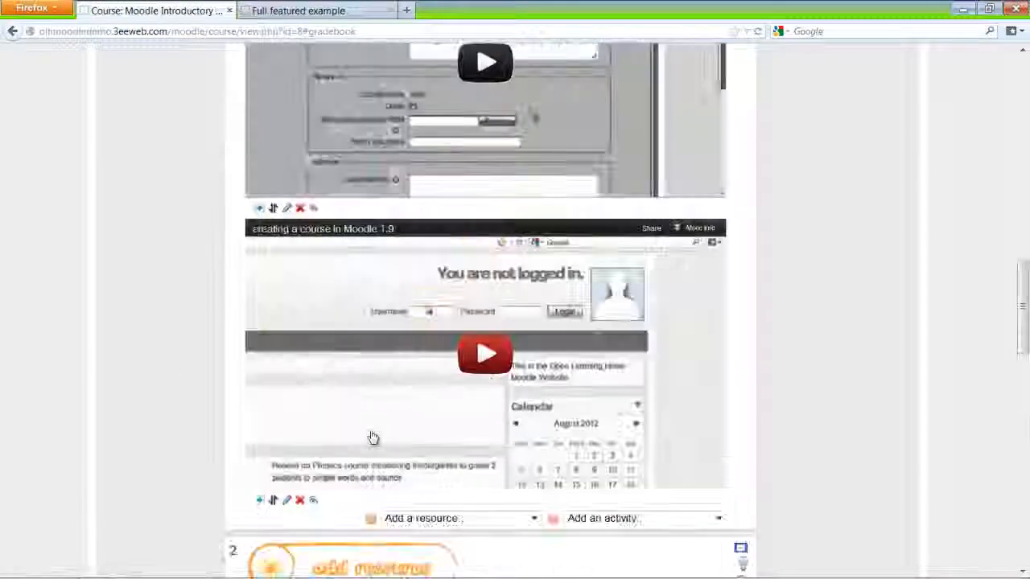
{"action": "scroll", "coordinate": [372, 435], "scroll_direction": "up", "scroll_amount": 10}
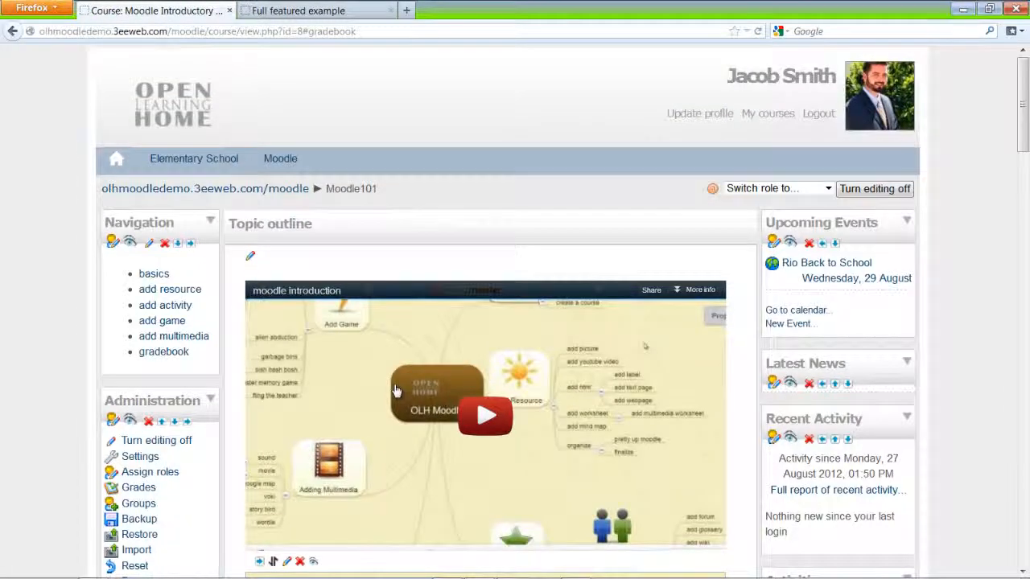
{"action": "left_click", "coordinate": [149, 251]}
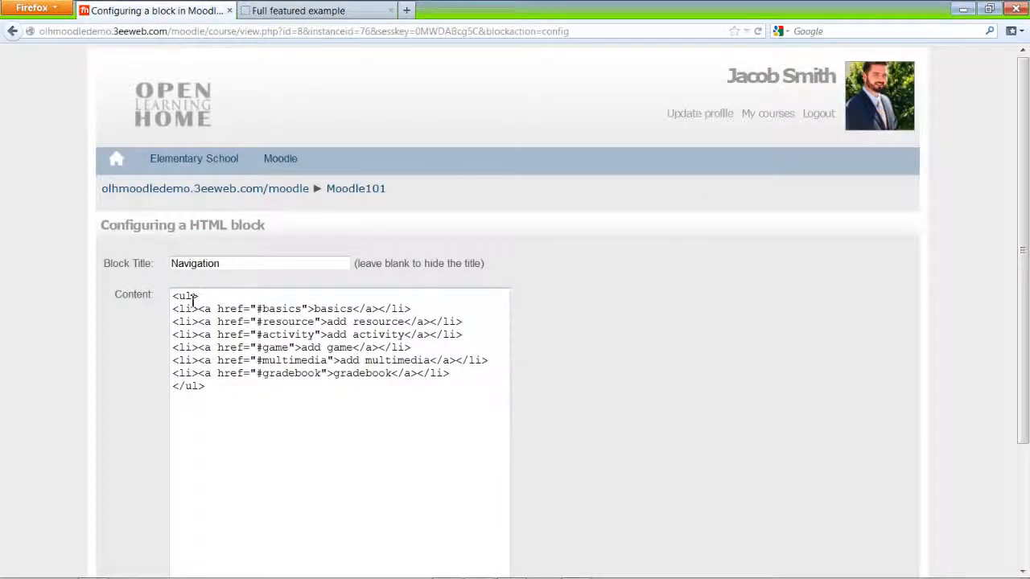
- Add class="navig" from the Notepad code into the Navigation block's opening <ul> tag
{"action": "left_click_drag", "start_coordinate": [628, 11], "coordinate": [654, 24]}
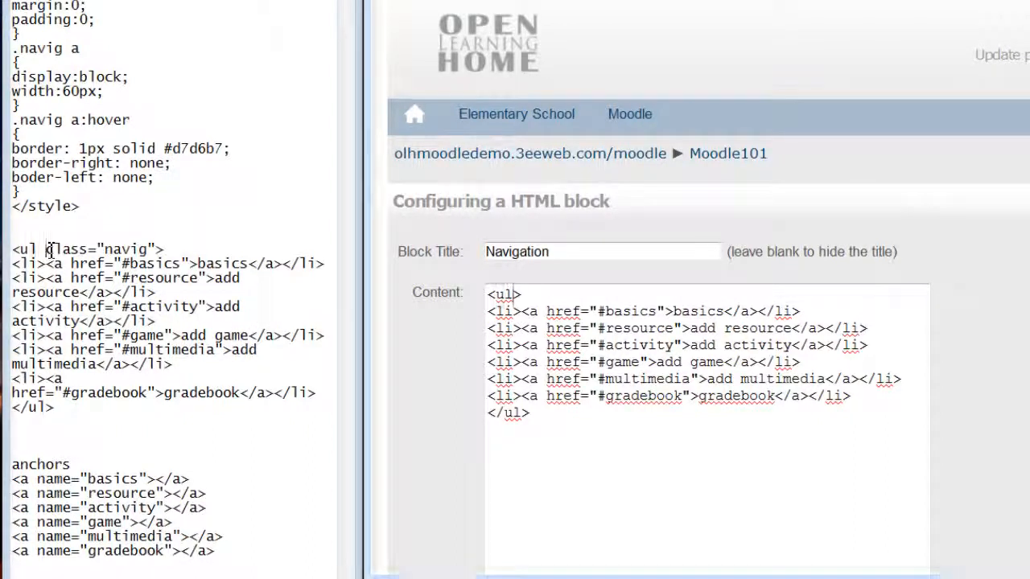
{"action": "left_click_drag", "start_coordinate": [46, 249], "coordinate": [158, 250]}
{"action": "key", "text": "ctrl+c"}
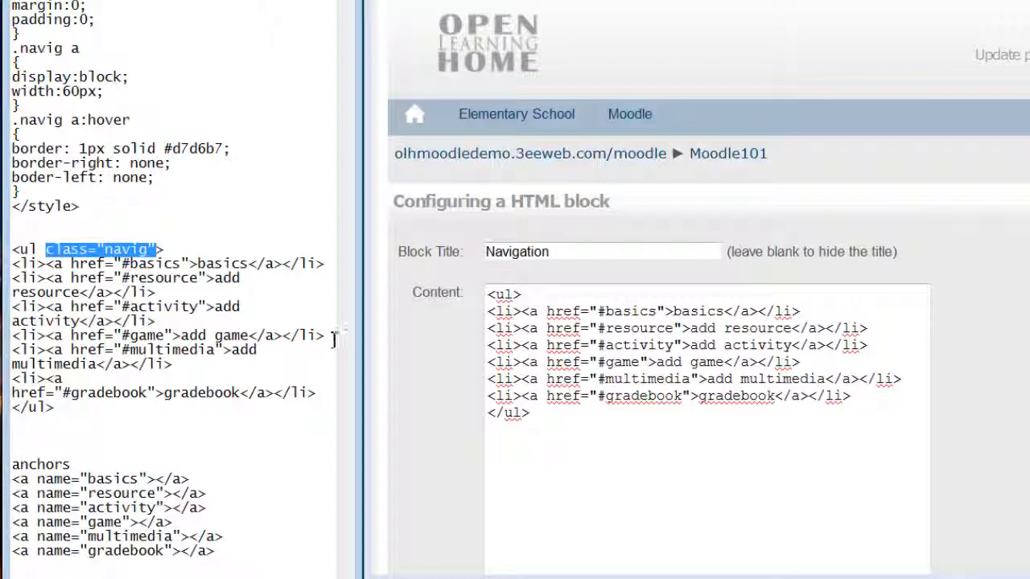
{"action": "left_click", "coordinate": [516, 294]}
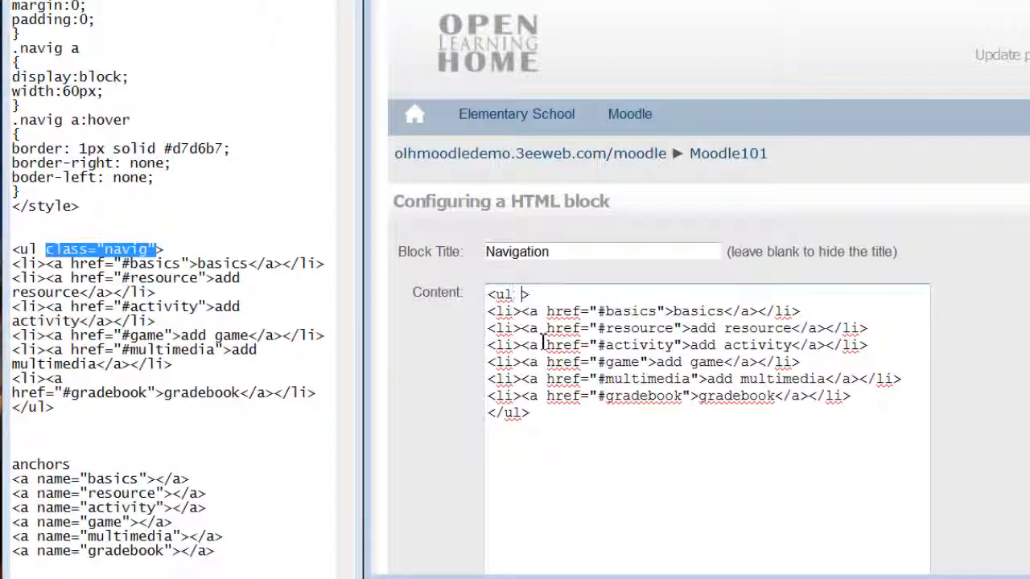
{"action": "key", "text": "ctrl+v"}
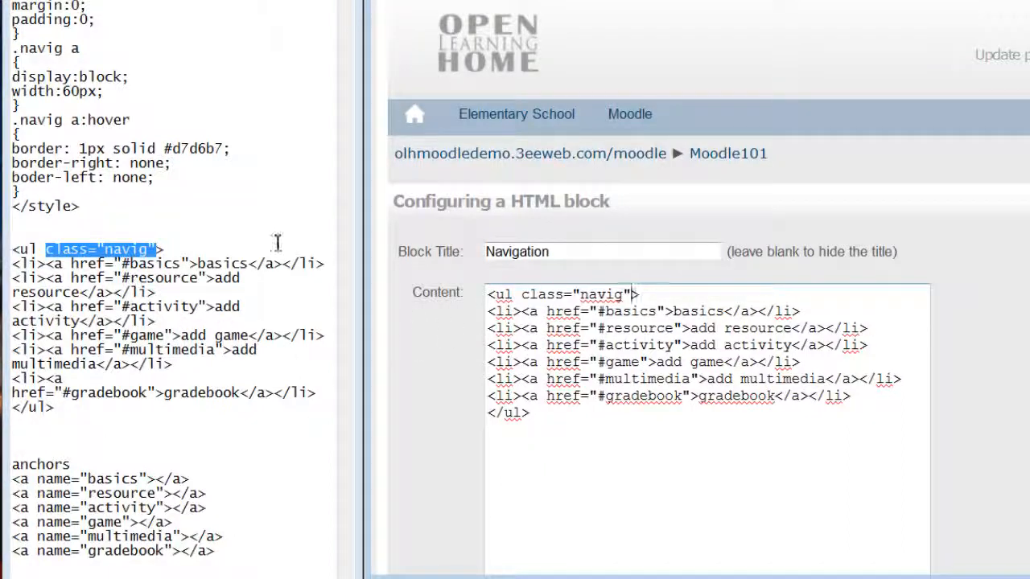
{"action": "left_click", "coordinate": [224, 223]}
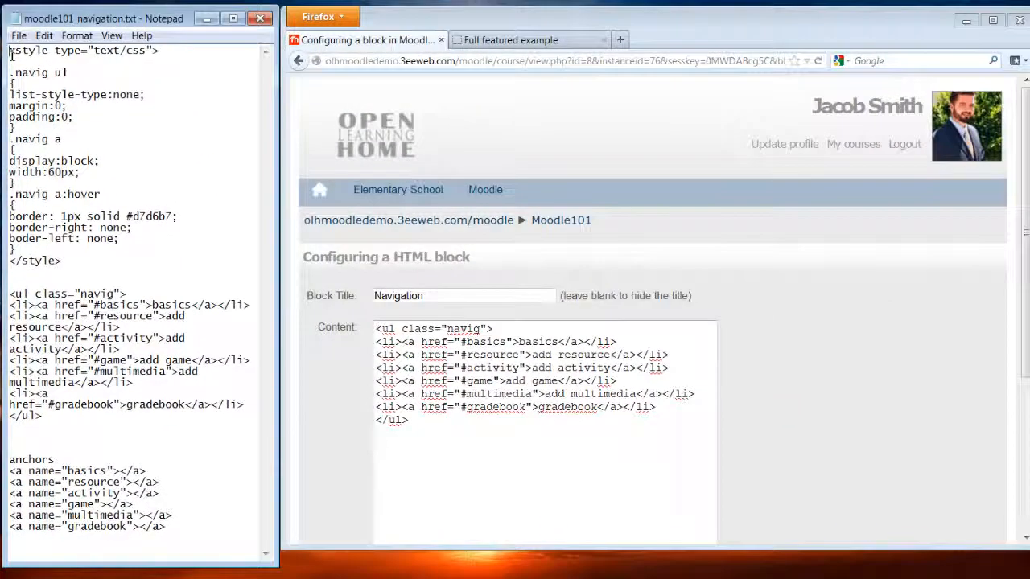
- Paste the navig CSS style block from Notepad above the link list and save the block
{"action": "left_click_drag", "start_coordinate": [10, 51], "coordinate": [71, 260]}
{"action": "key", "text": "ctrl+c"}
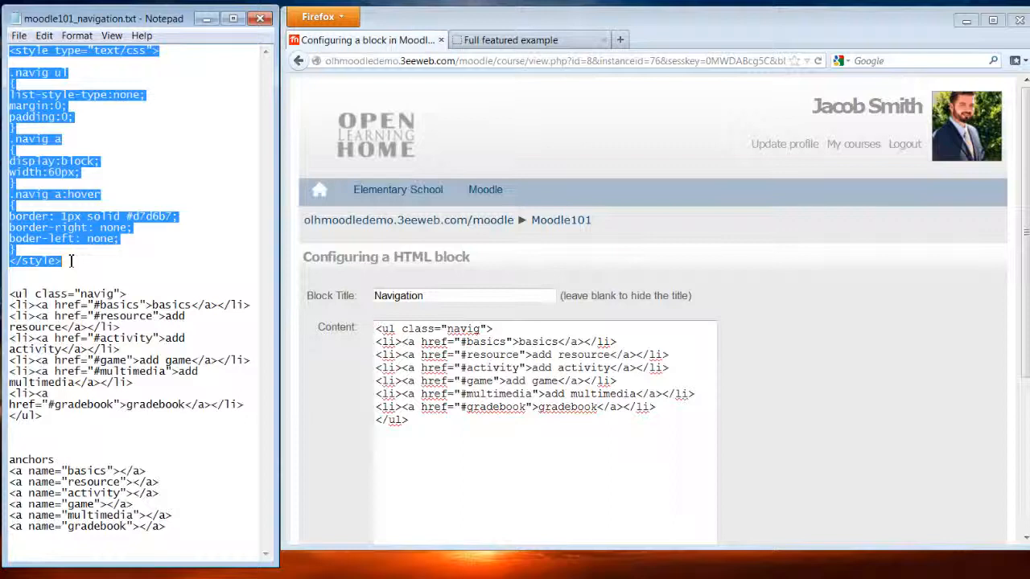
{"action": "left_click", "coordinate": [375, 341]}
{"action": "key", "text": "Return"}
{"action": "key", "text": "Return"}
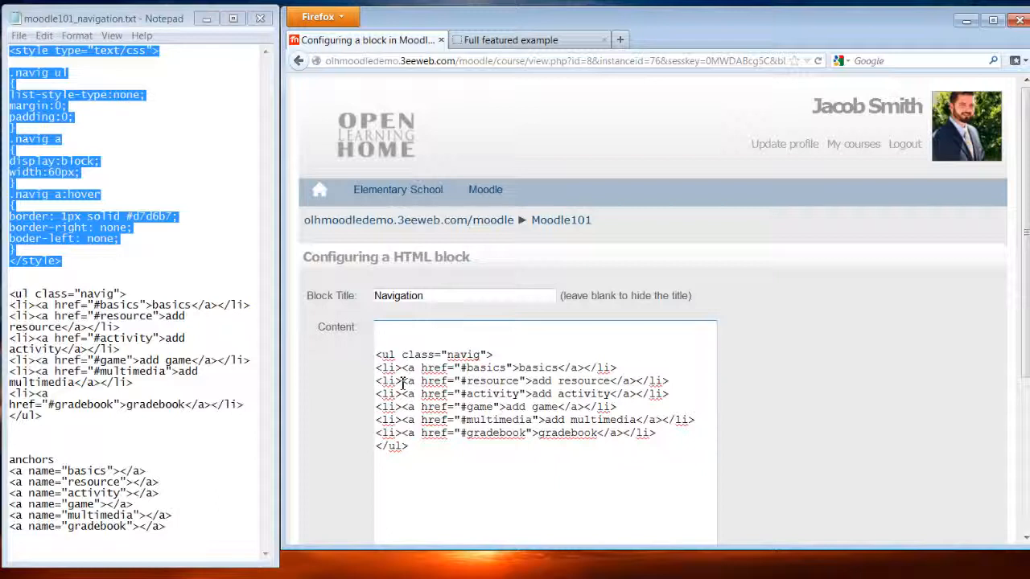
{"action": "key", "text": "ctrl+v"}
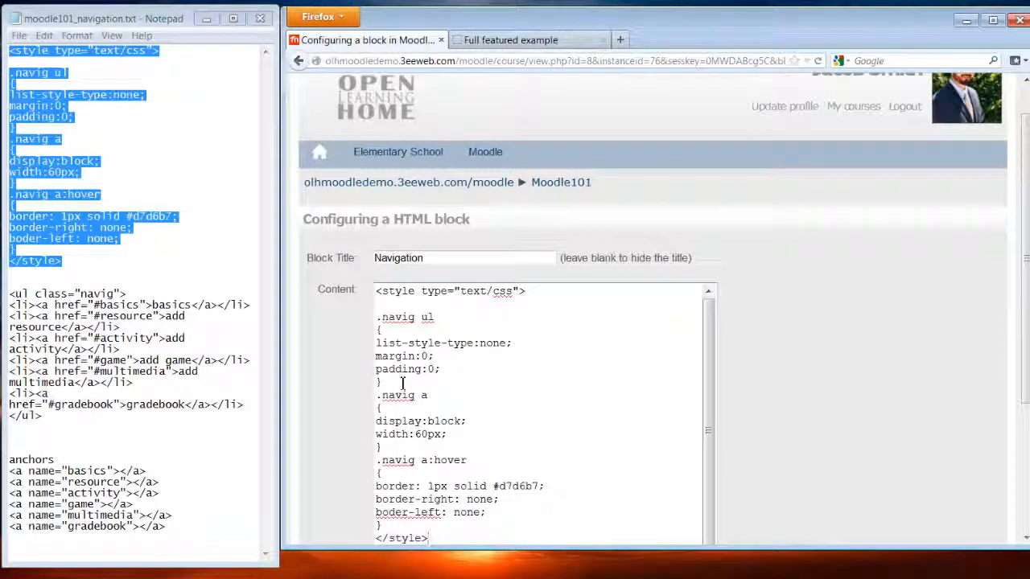
{"action": "scroll", "coordinate": [402, 383], "scroll_direction": "down", "scroll_amount": 1}
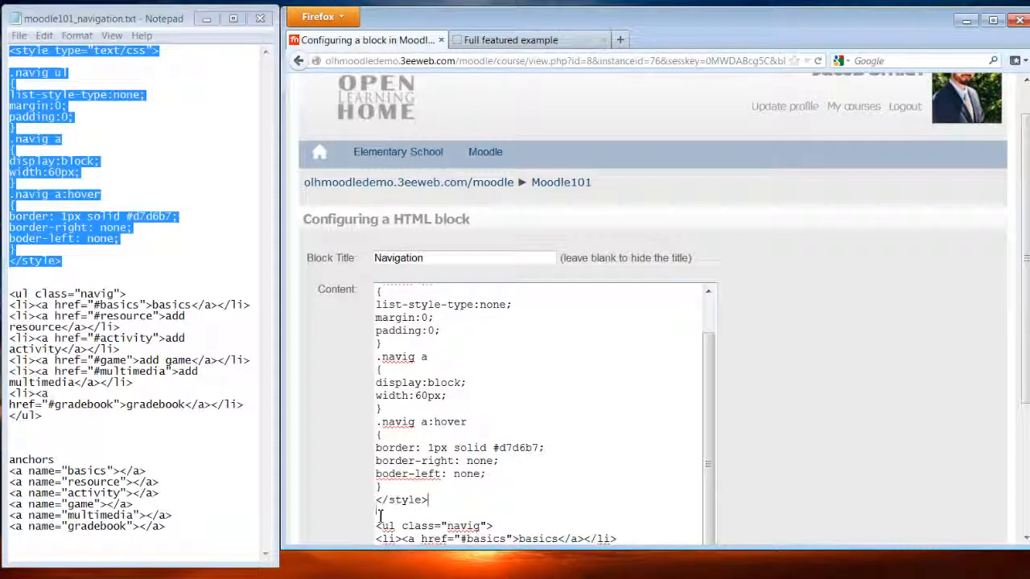
{"action": "key", "text": "BackSpace"}
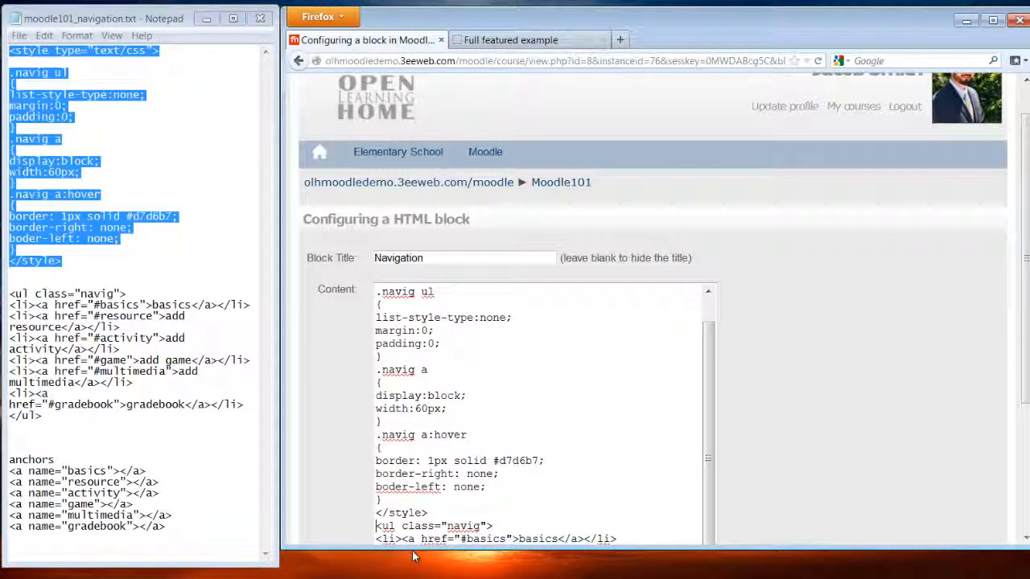
{"action": "scroll", "coordinate": [579, 415], "scroll_direction": "down", "scroll_amount": 5}
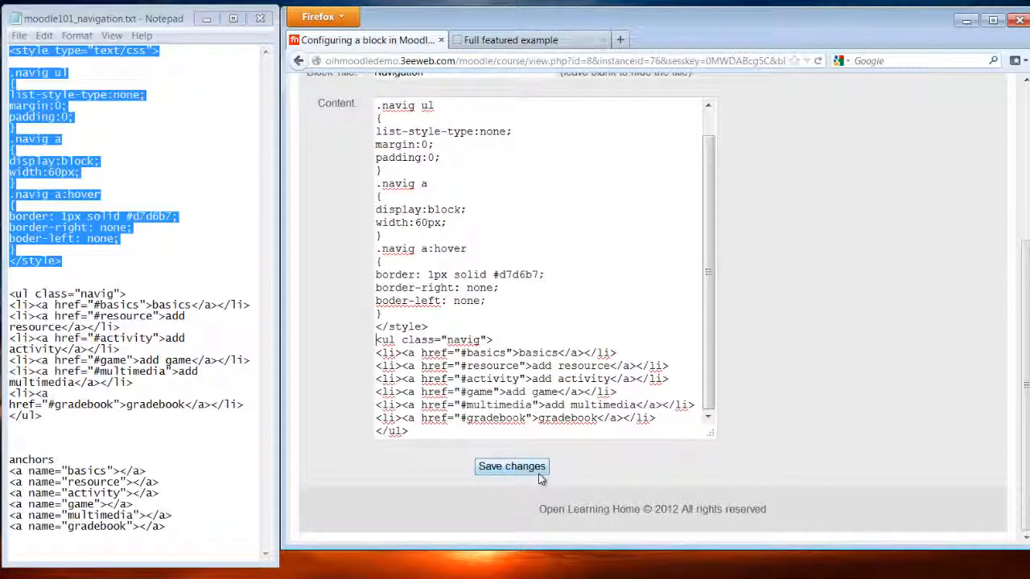
{"action": "left_click", "coordinate": [537, 474]}
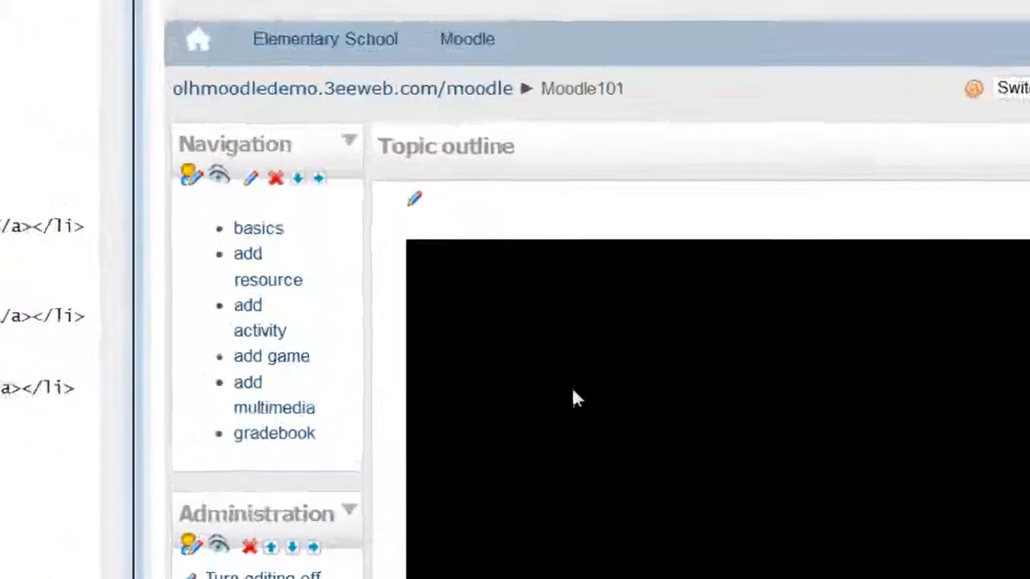
- Test the basics and add resource Navigation links, which jump to their topic sections
{"action": "left_click", "coordinate": [255, 228]}
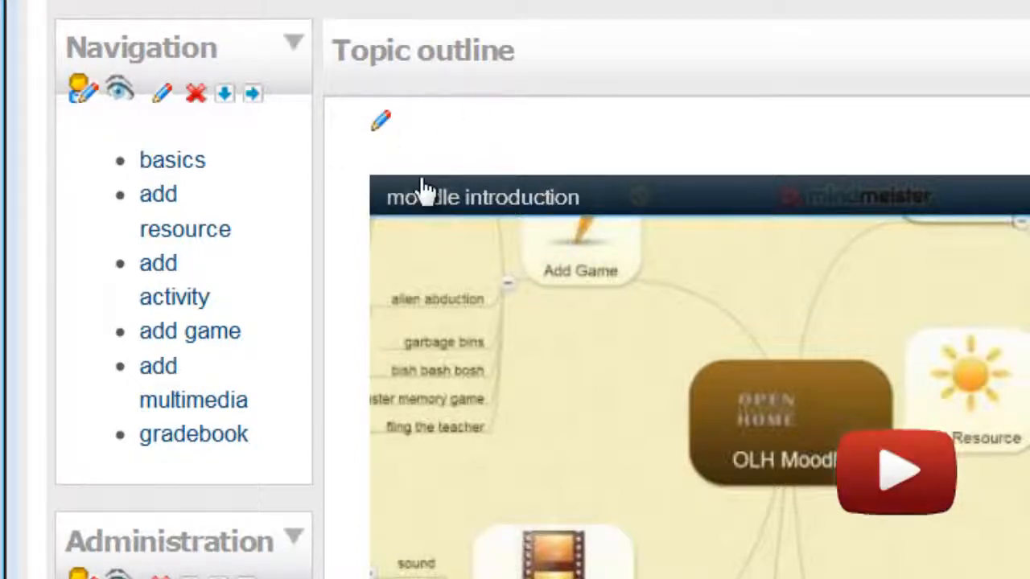
{"action": "scroll", "coordinate": [821, 232], "scroll_direction": "down", "scroll_amount": 5}
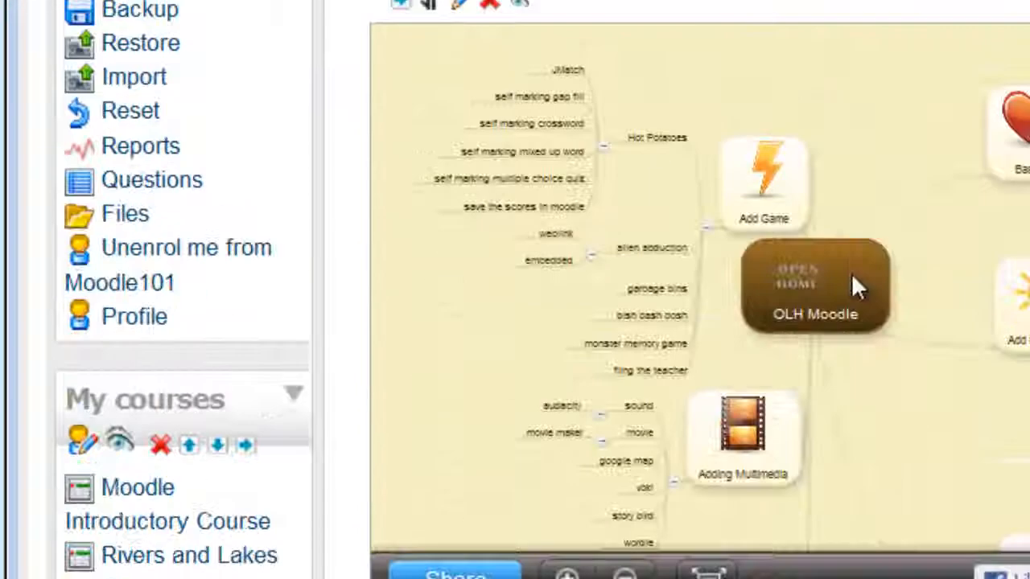
{"action": "scroll", "coordinate": [852, 278], "scroll_direction": "down", "scroll_amount": 14}
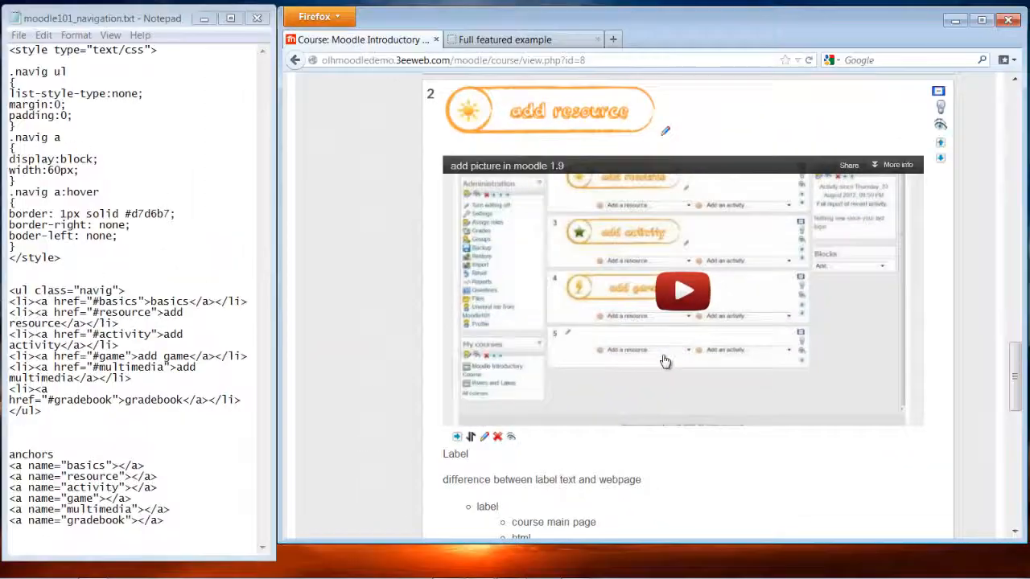
{"action": "scroll", "coordinate": [665, 362], "scroll_direction": "up", "scroll_amount": 5}
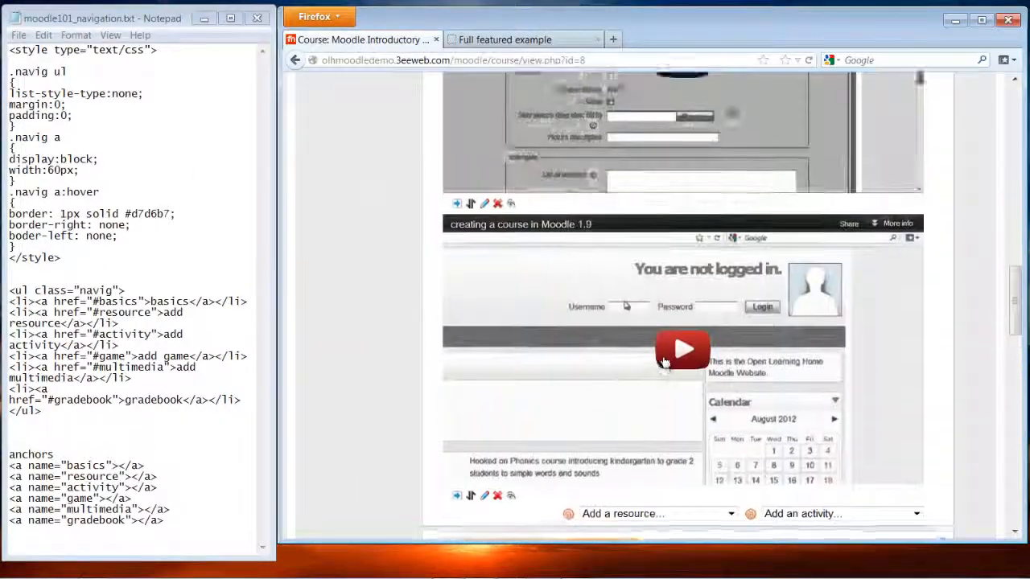
{"action": "scroll", "coordinate": [665, 362], "scroll_direction": "up", "scroll_amount": 10}
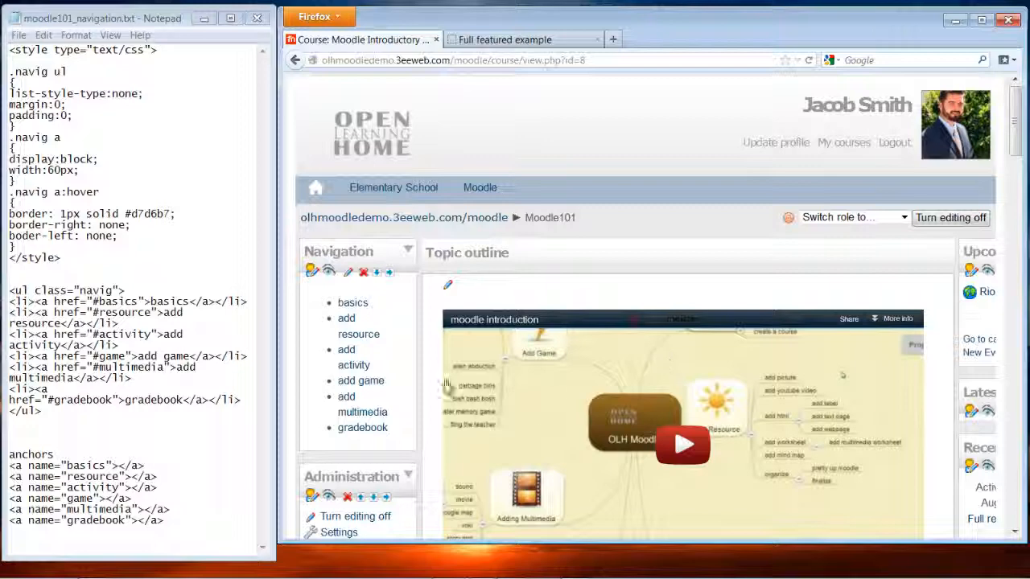
{"action": "left_click", "coordinate": [362, 327]}
{"action": "scroll", "coordinate": [408, 346], "scroll_direction": "down", "scroll_amount": 6}
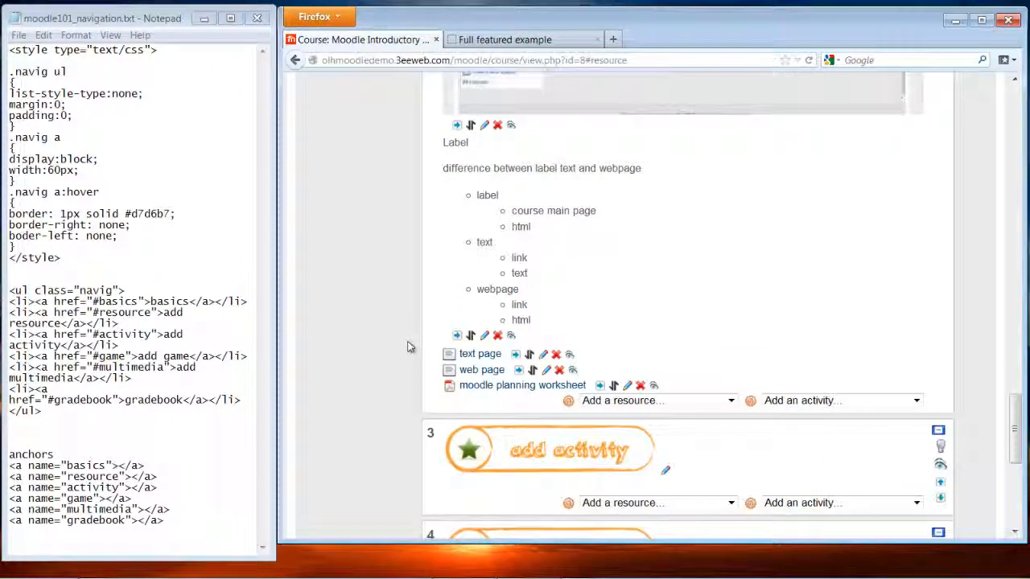
- Start a new text page resource in topic 2 and select all the navigation code in Notepad
{"action": "left_click", "coordinate": [664, 402]}
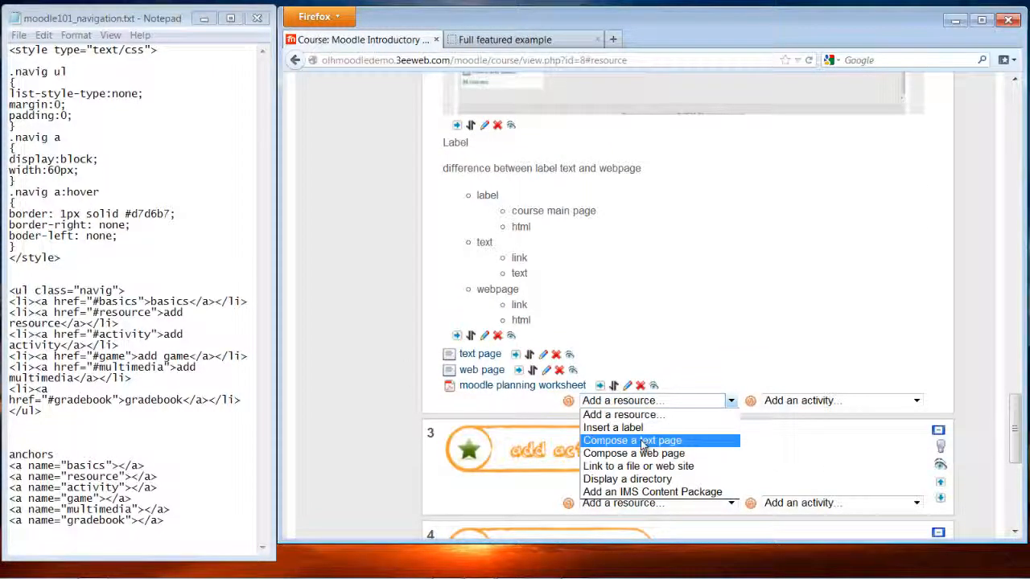
{"action": "left_click", "coordinate": [643, 440]}
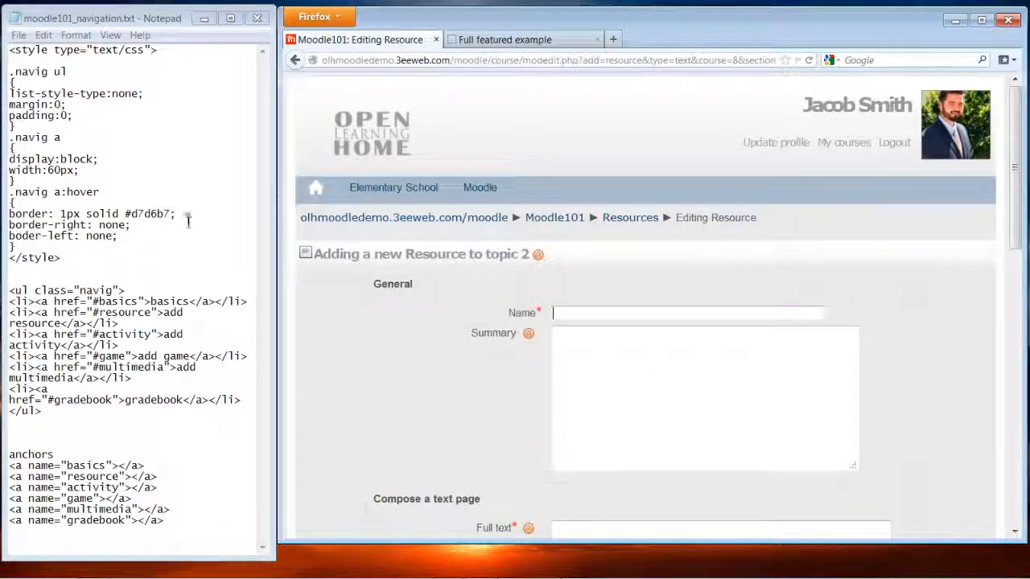
{"action": "left_click", "coordinate": [11, 55]}
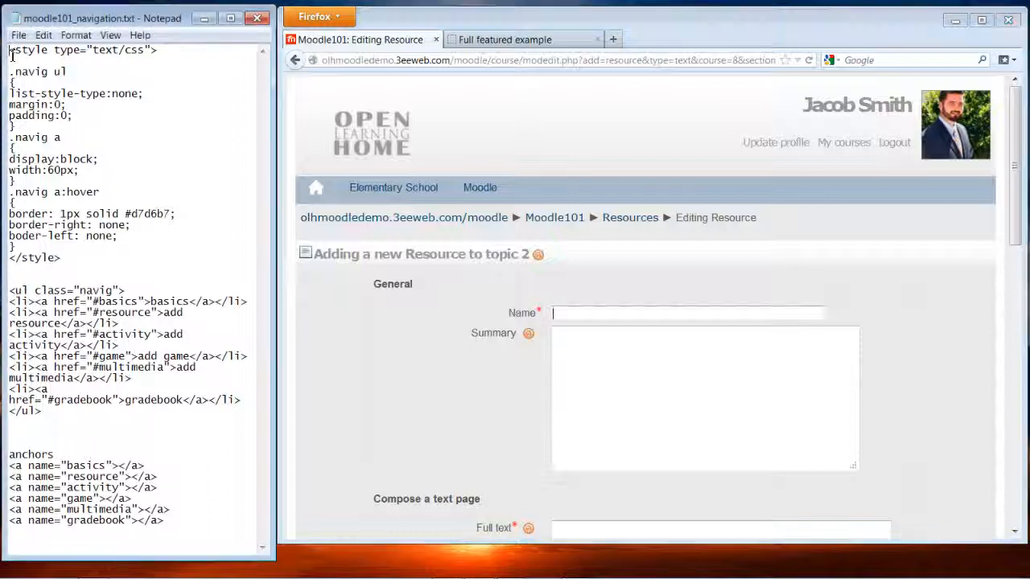
{"action": "key", "text": "ctrl+a"}
{"action": "key", "text": "ctrl+c"}
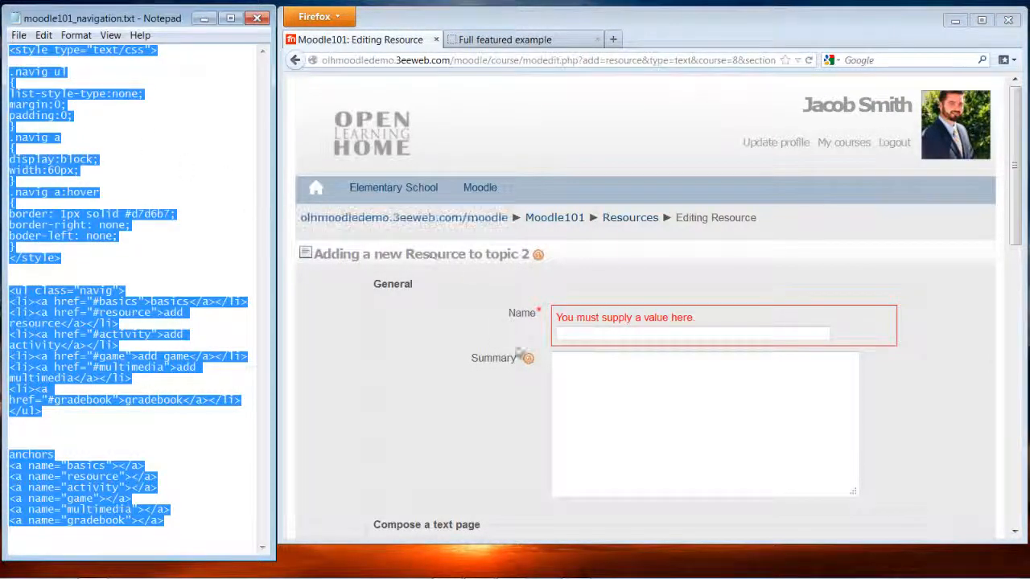
- Name the new text page 'navigation code'
{"action": "left_click", "coordinate": [577, 336]}
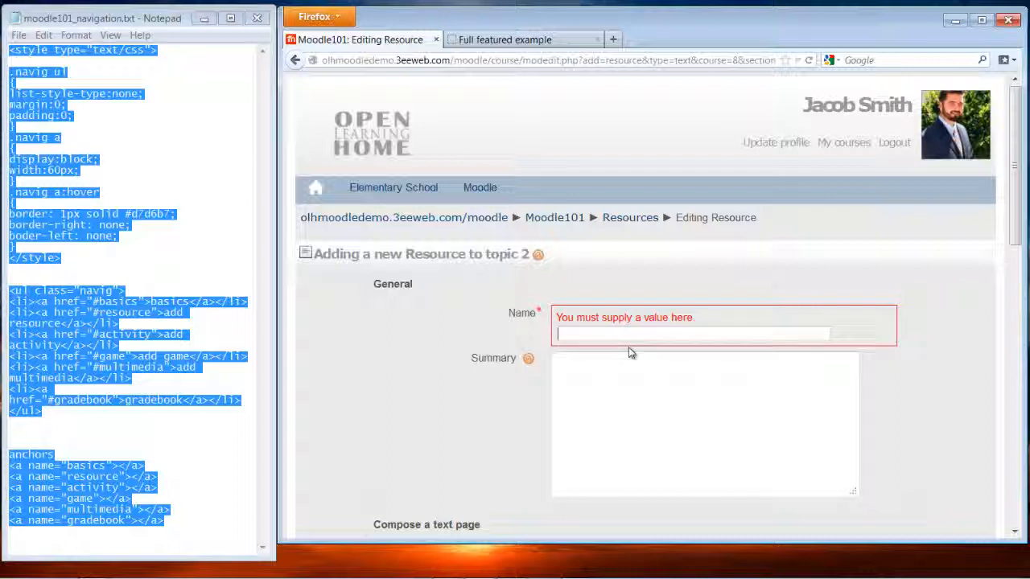
{"action": "type", "text": "nav"}
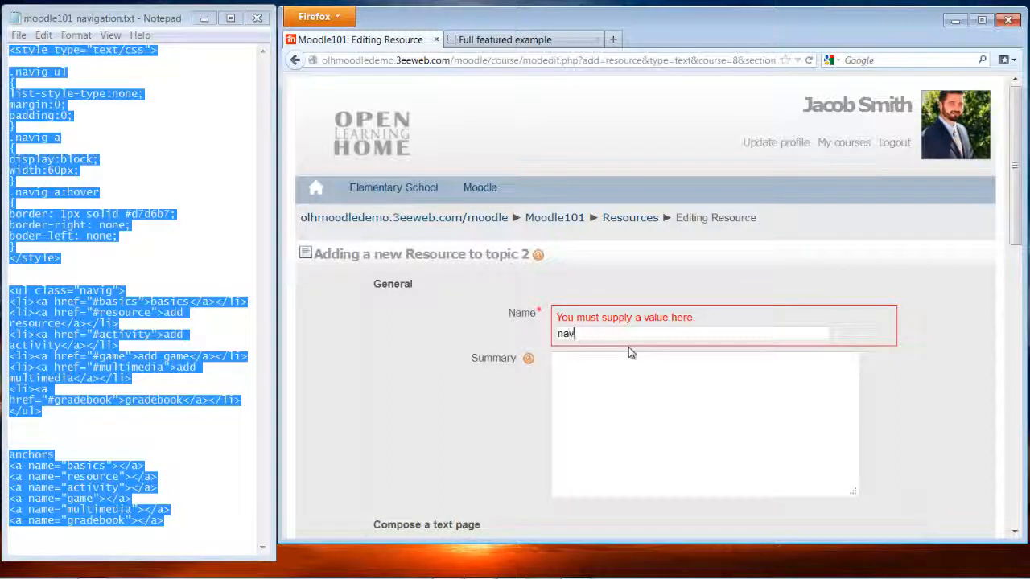
{"action": "type", "text": "igation code"}
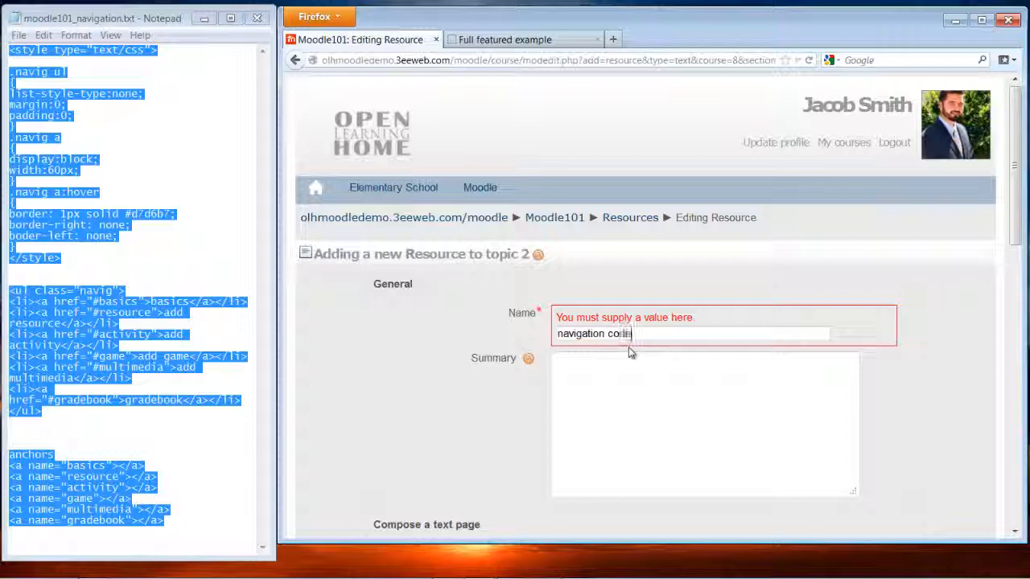
{"action": "left_click", "coordinate": [624, 364]}
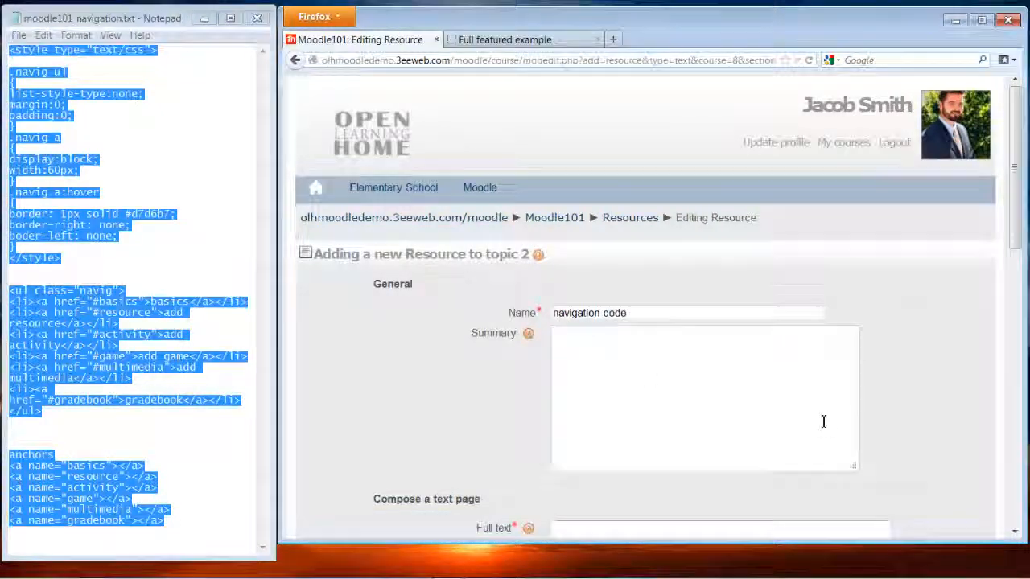
{"action": "scroll", "coordinate": [823, 421], "scroll_direction": "down", "scroll_amount": 4}
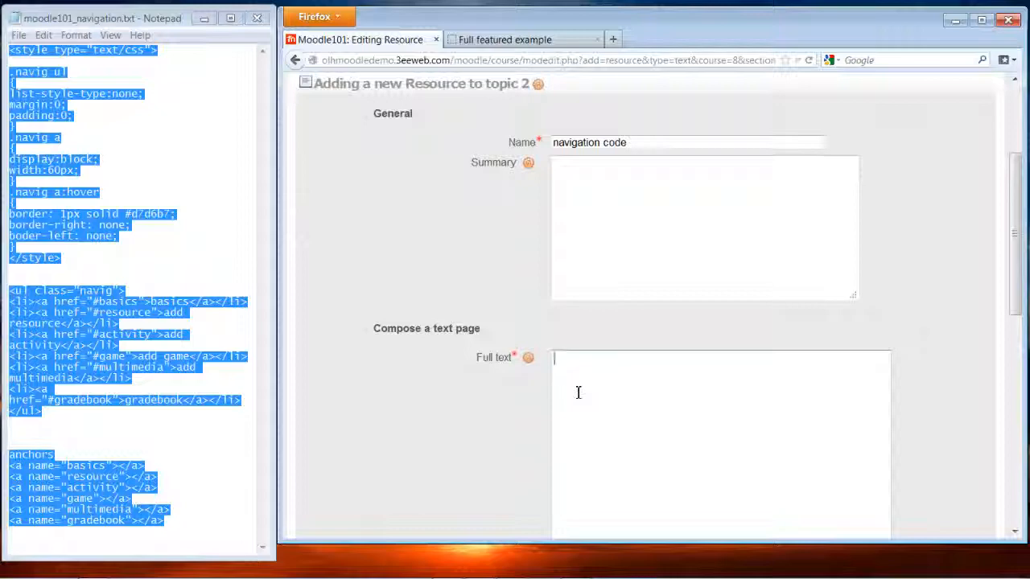
- Paste the navigation CSS and HTML into the Full text field and save the page to the course
{"action": "key", "text": "ctrl+v"}
{"action": "scroll", "coordinate": [857, 393], "scroll_direction": "down", "scroll_amount": 4}
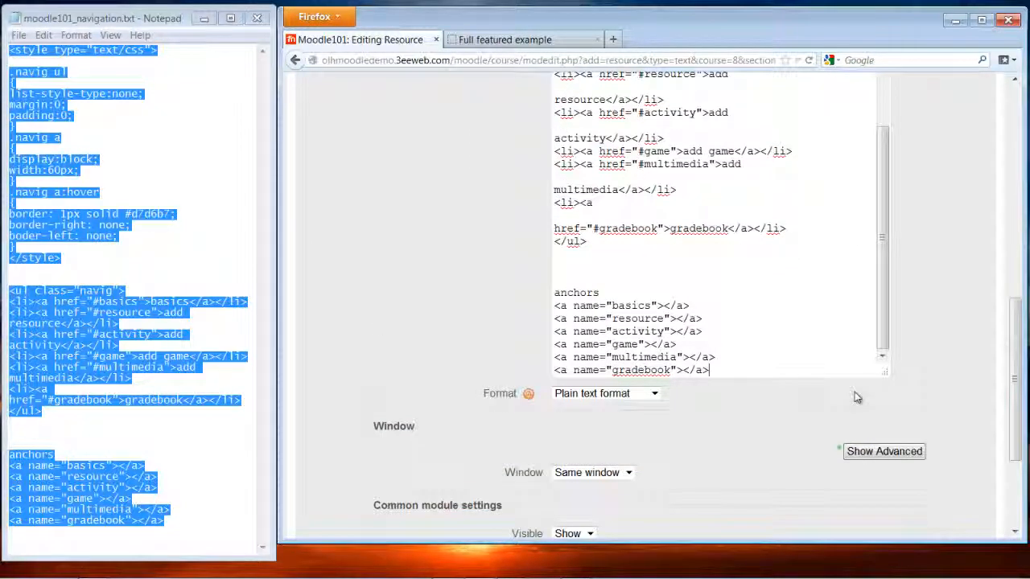
{"action": "scroll", "coordinate": [761, 410], "scroll_direction": "down", "scroll_amount": 4}
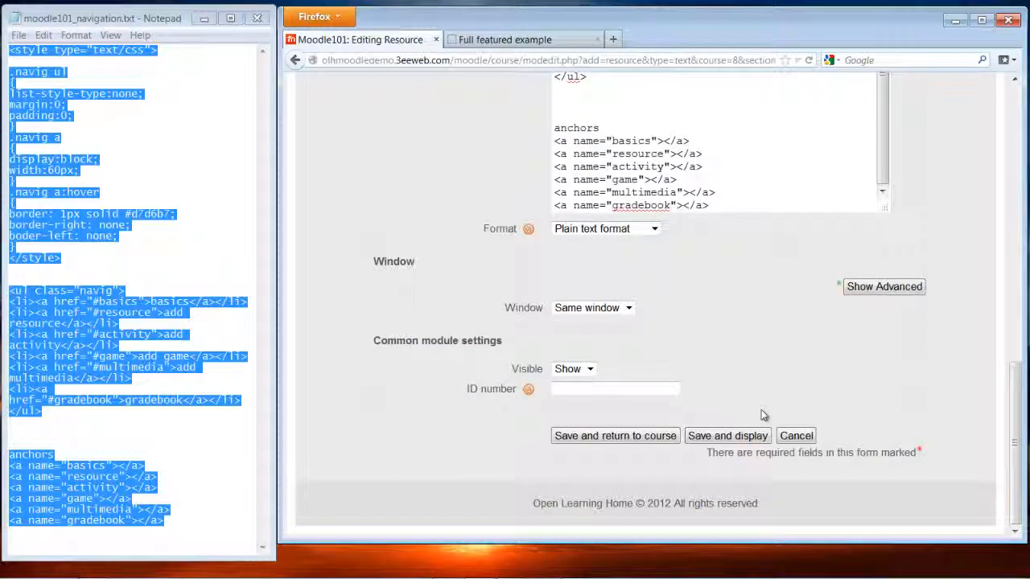
{"action": "scroll", "coordinate": [848, 232], "scroll_direction": "up", "scroll_amount": 5}
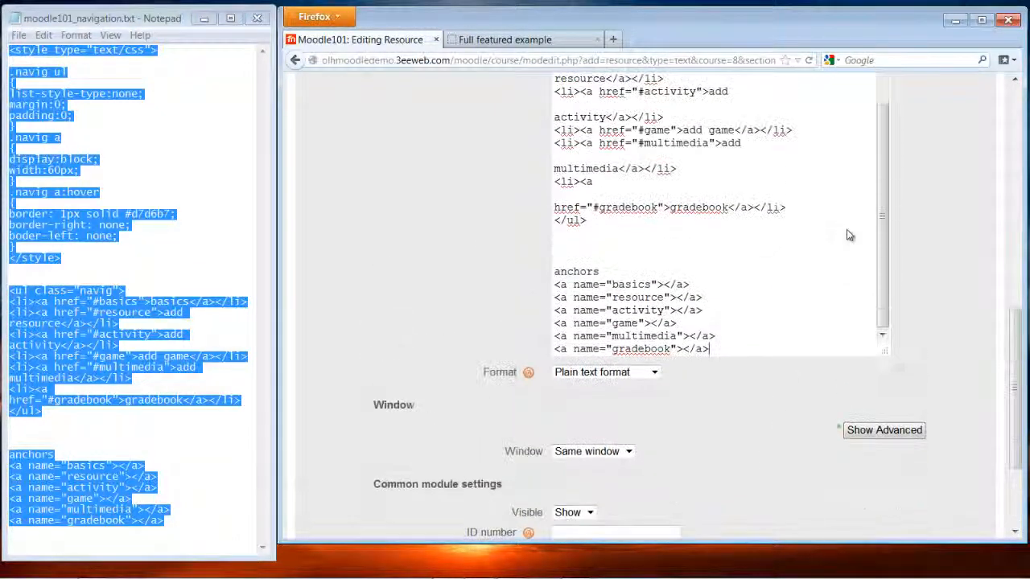
{"action": "scroll", "coordinate": [829, 248], "scroll_direction": "up", "scroll_amount": 2}
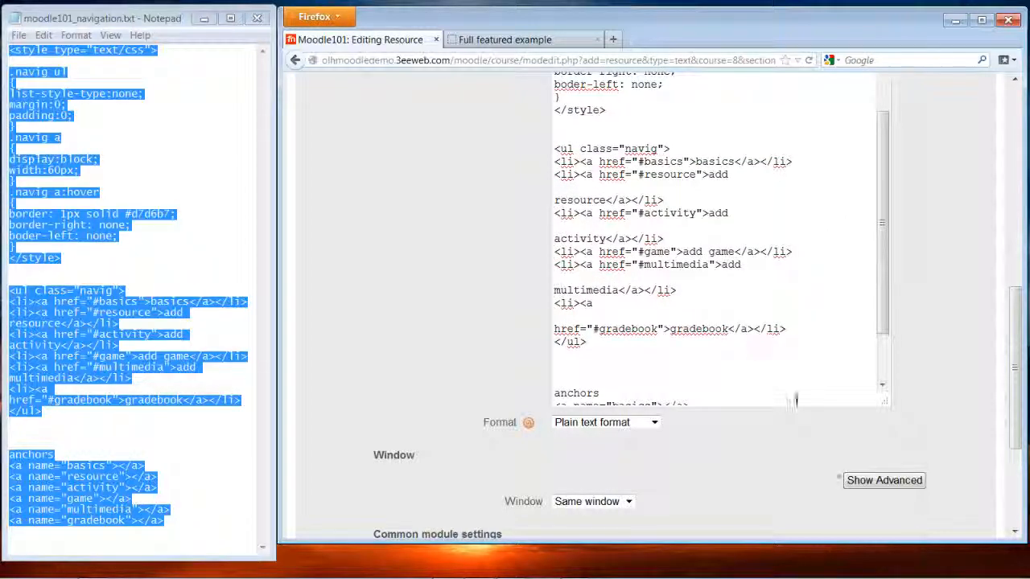
{"action": "scroll", "coordinate": [795, 400], "scroll_direction": "down", "scroll_amount": 2}
{"action": "scroll", "coordinate": [740, 467], "scroll_direction": "down", "scroll_amount": 3}
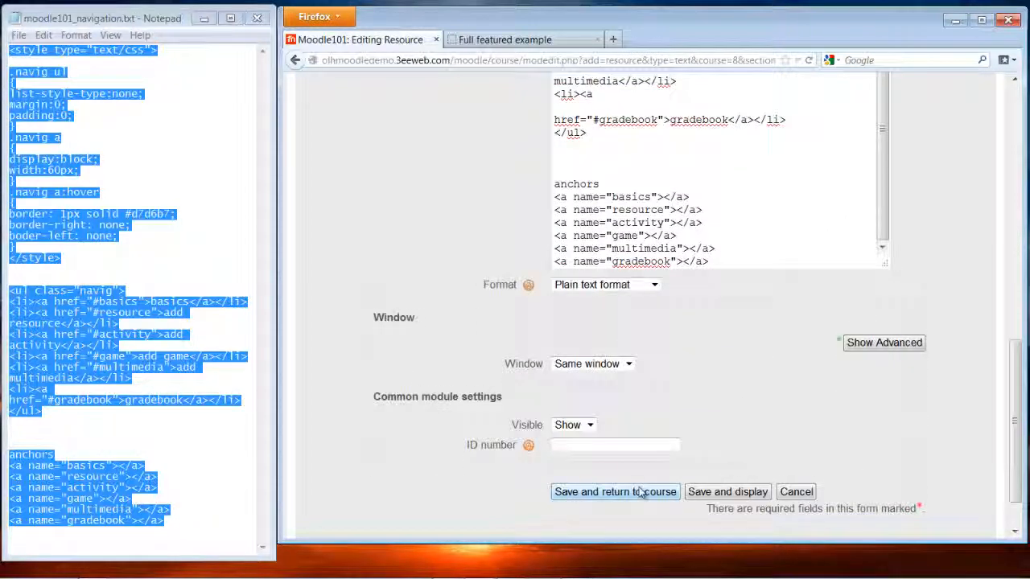
{"action": "left_click", "coordinate": [641, 492]}
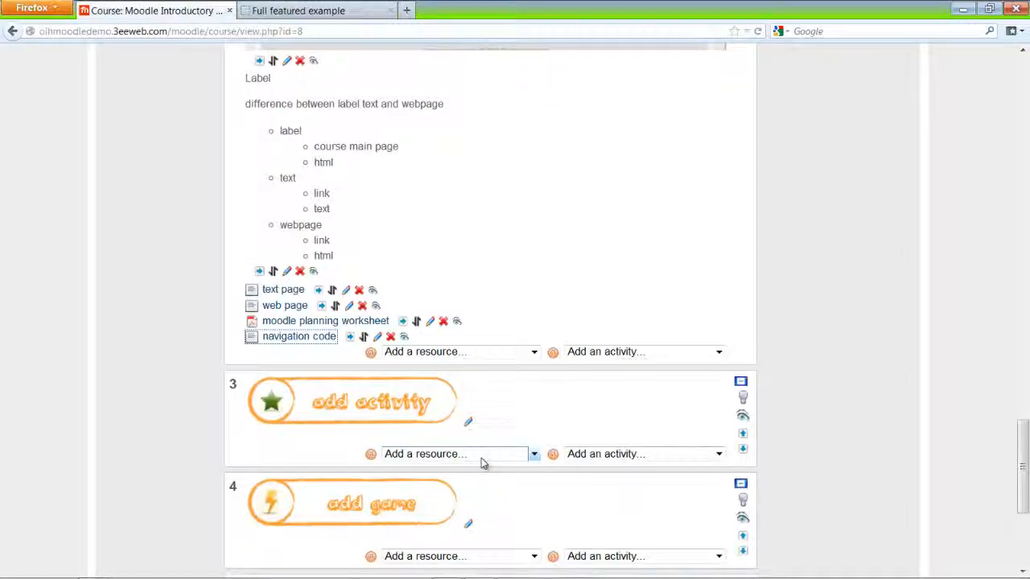
{"action": "scroll", "coordinate": [485, 457], "scroll_direction": "up", "scroll_amount": 10}
{"action": "scroll", "coordinate": [486, 455], "scroll_direction": "up", "scroll_amount": 10}
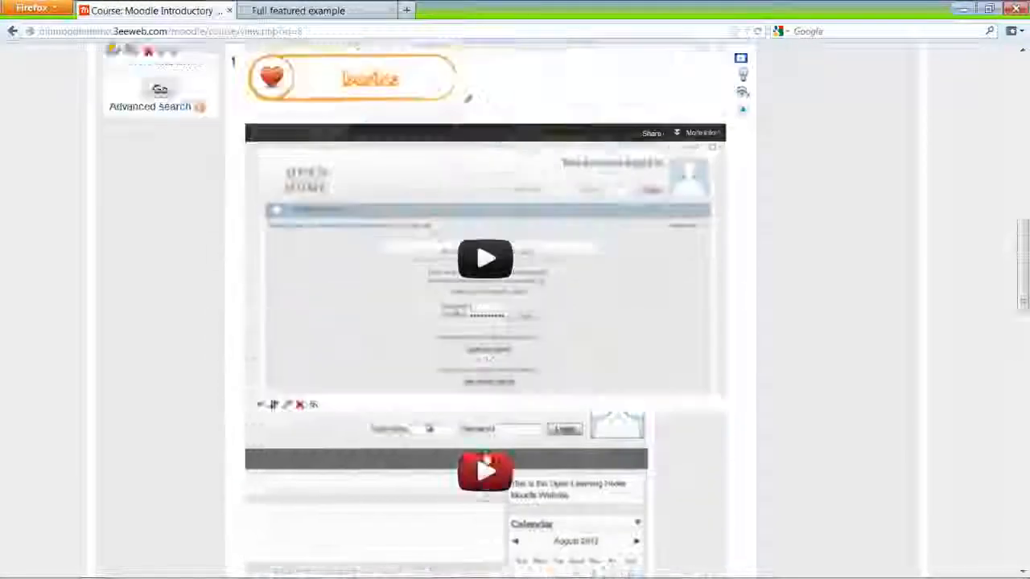